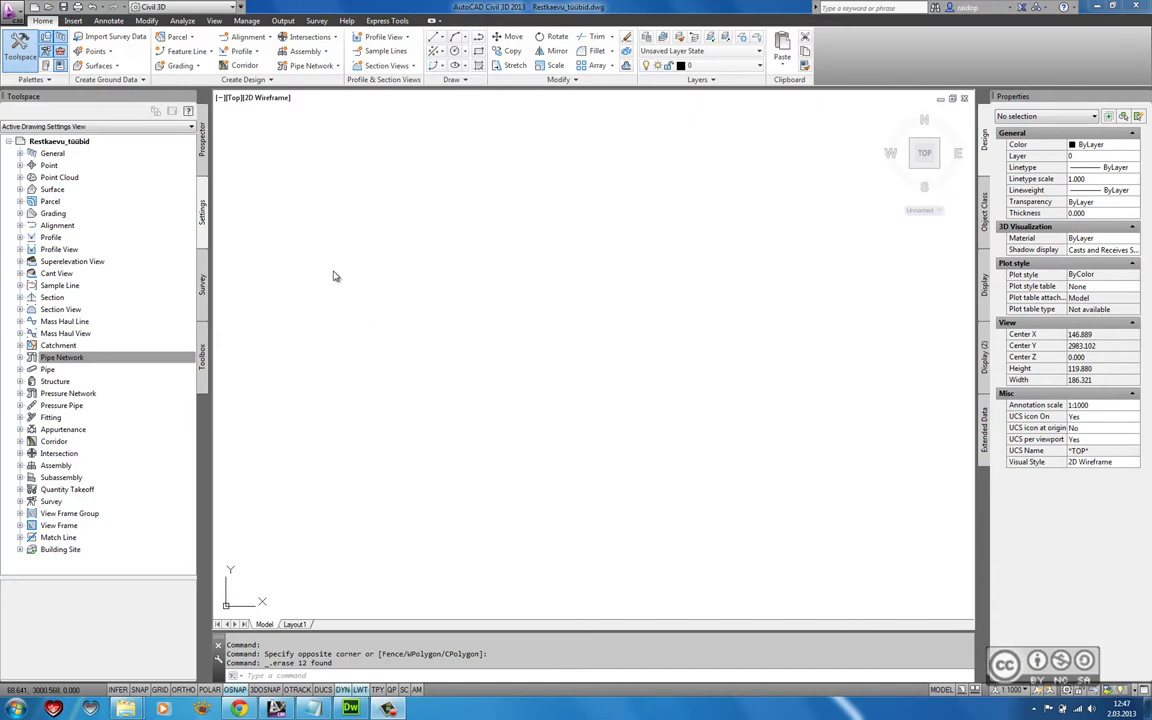
Step: Create a new Sademevesi pipe network with Pipe Network Creation Tools and show the structure list
left_click(330, 67)
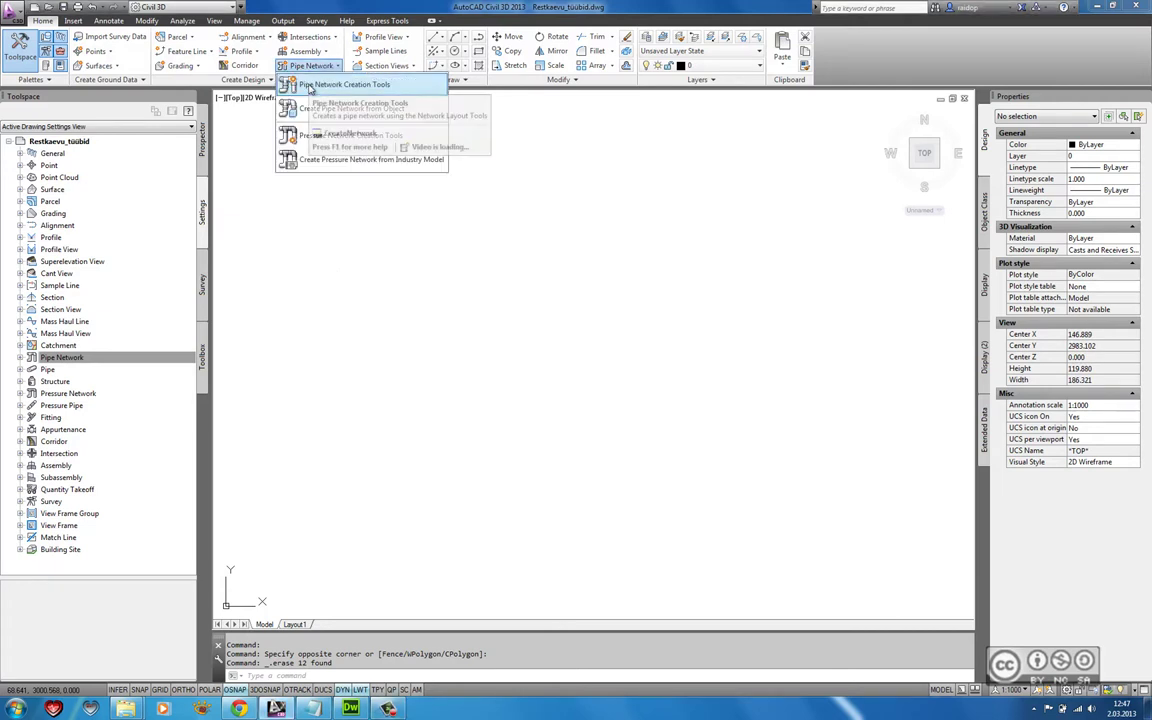
left_click(310, 90)
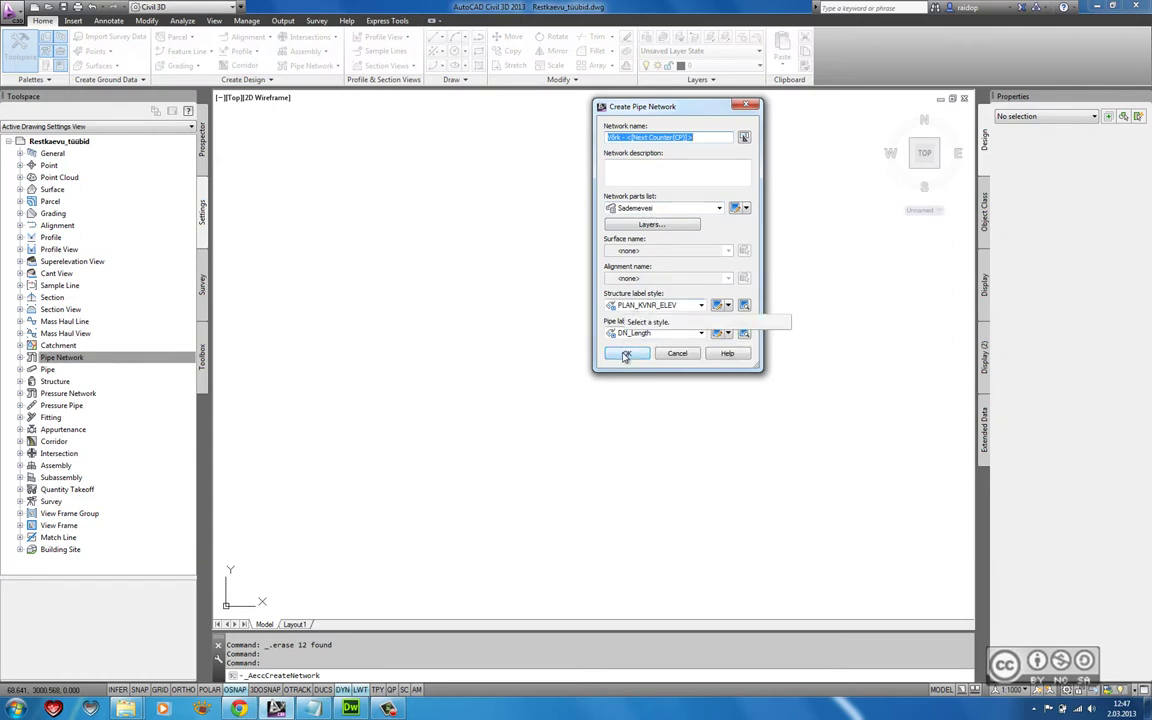
left_click(627, 353)
left_click(449, 129)
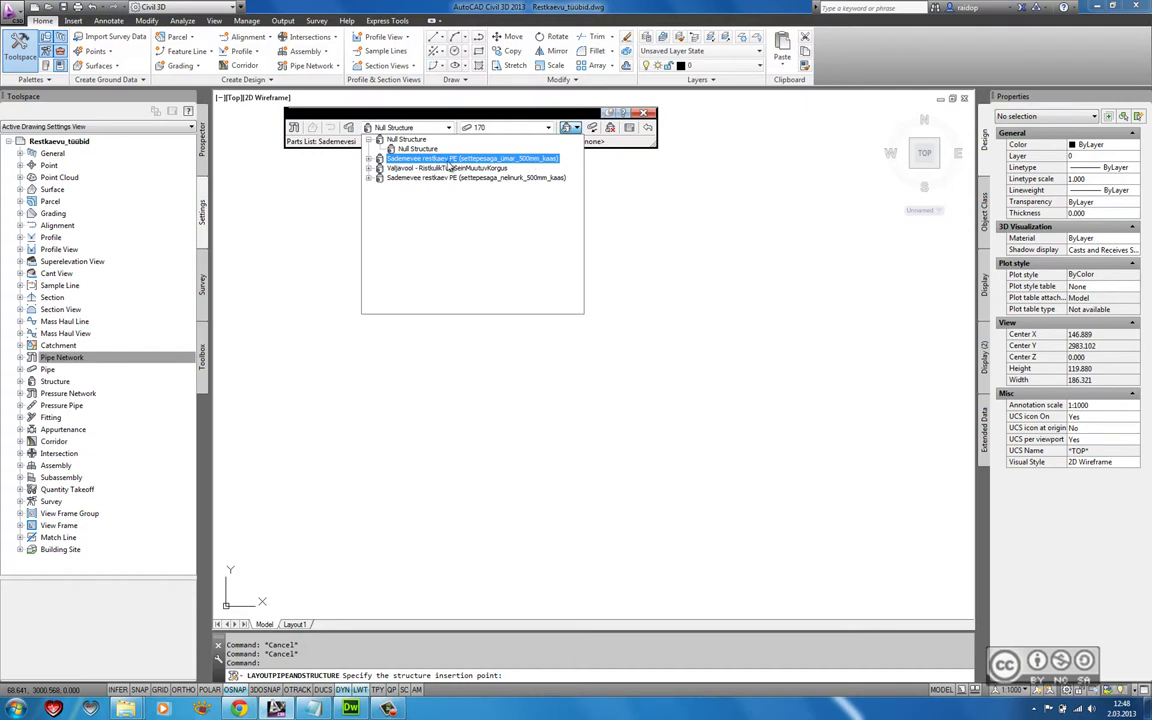
Step: Choose the round 500 mm catch basin and draw the first pipe run from SK-1 to SK-2
left_click(505, 158)
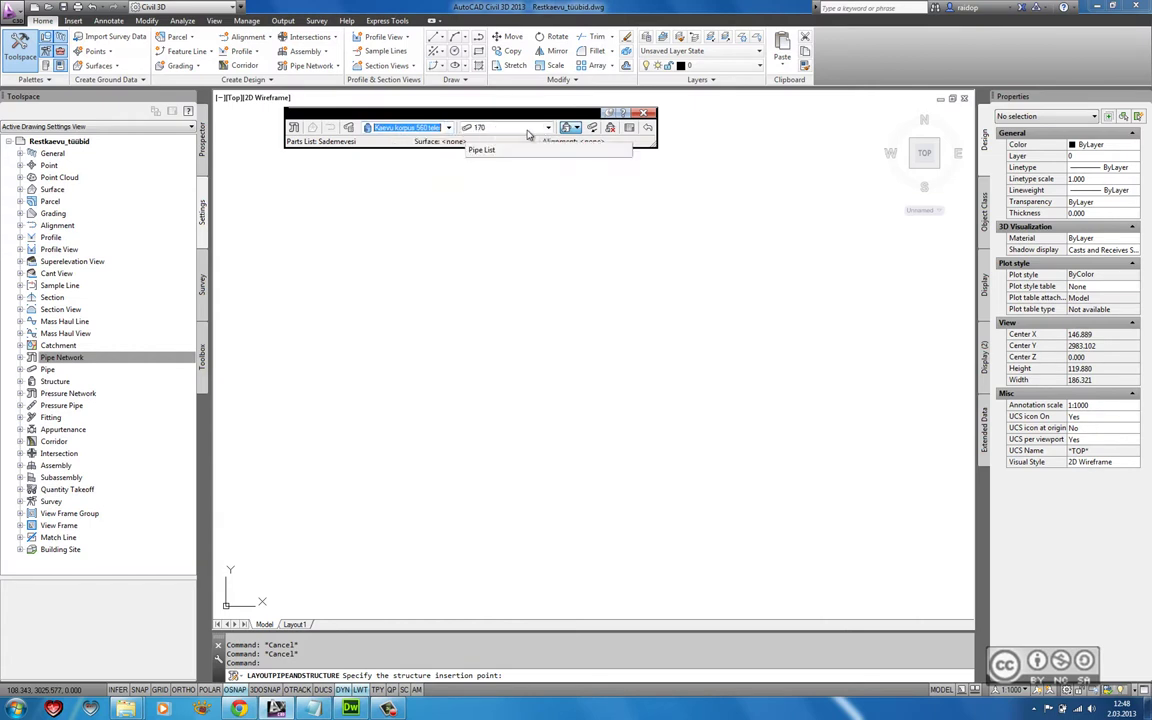
left_click(577, 128)
left_click(612, 142)
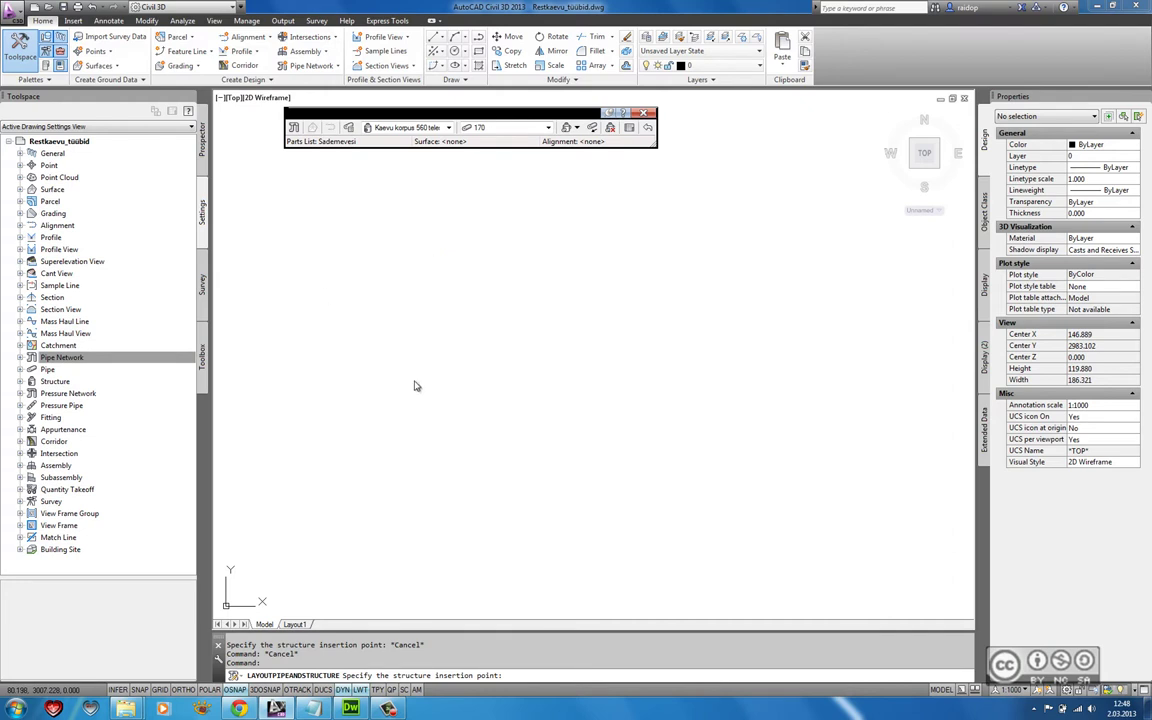
left_click(299, 249)
left_click(489, 458)
right_click(609, 426)
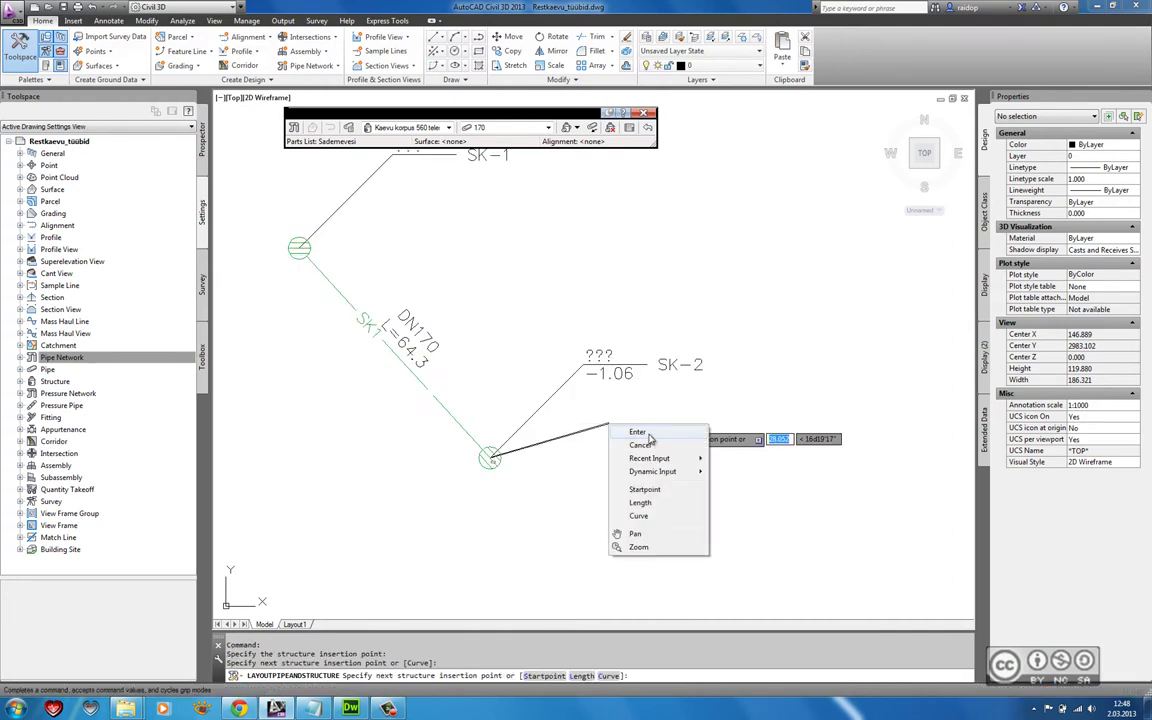
left_click(637, 432)
Step: Draw the second pipe run from SK-3 to SK-4, then end layout and close the tools
left_click(577, 128)
left_click(595, 145)
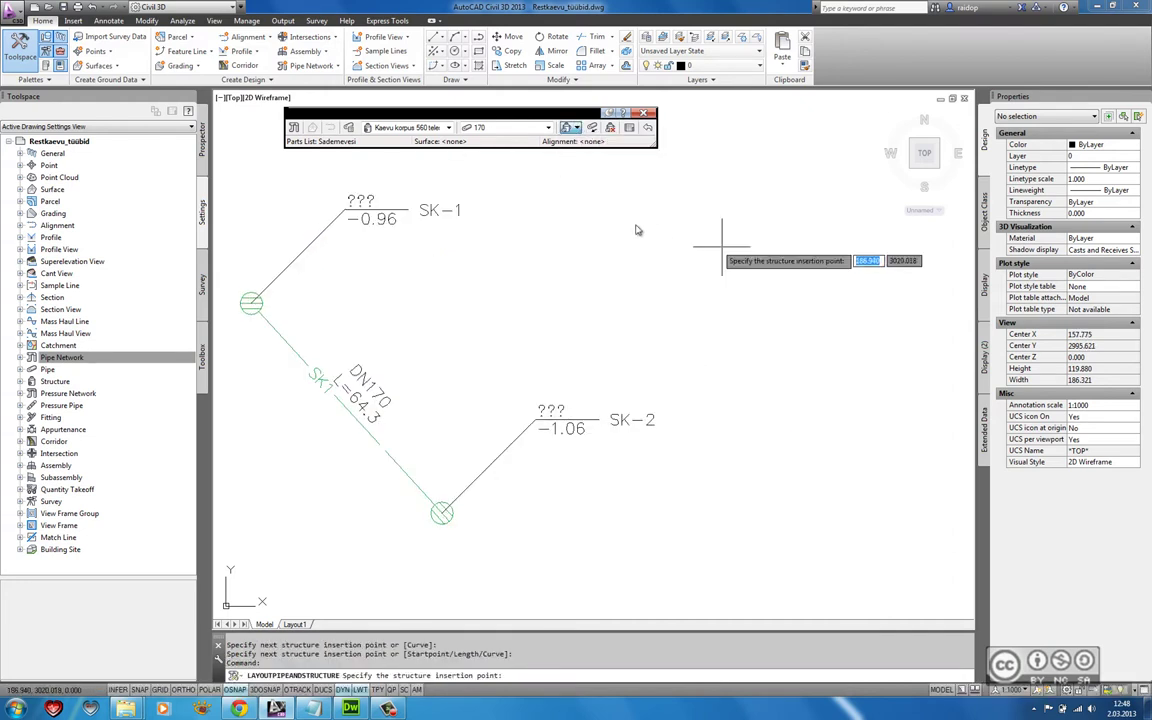
left_click(637, 221)
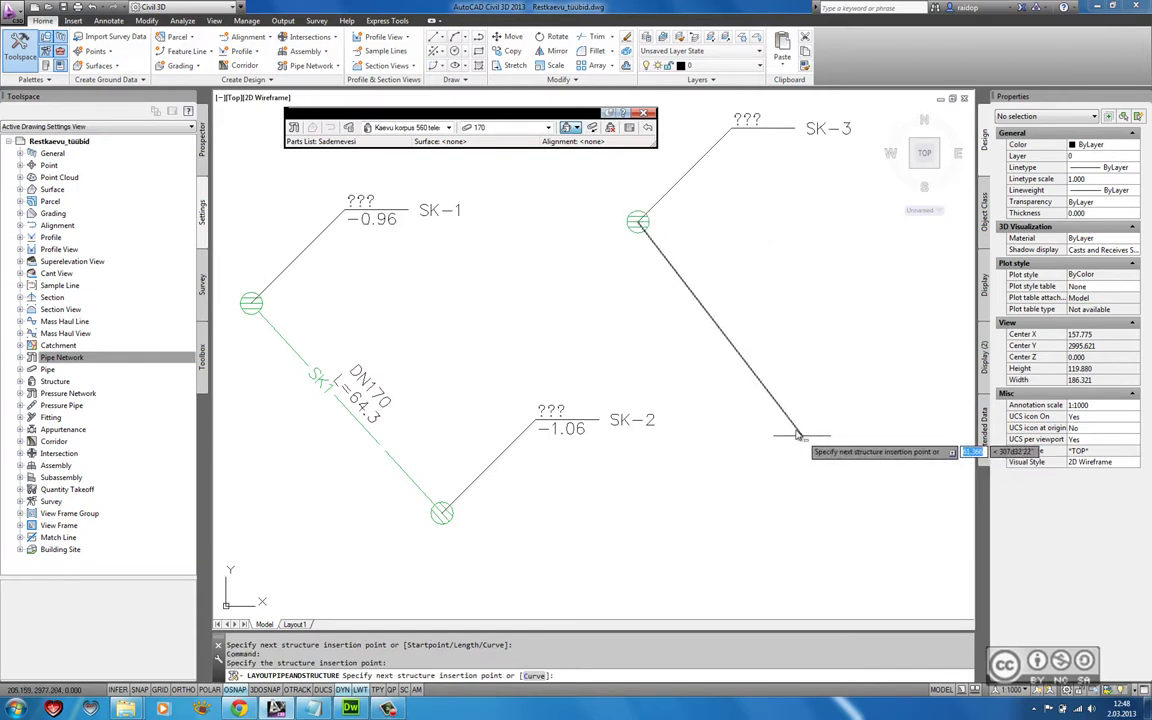
left_click(794, 429)
key("Return")
scroll(443, 396, "down", 2)
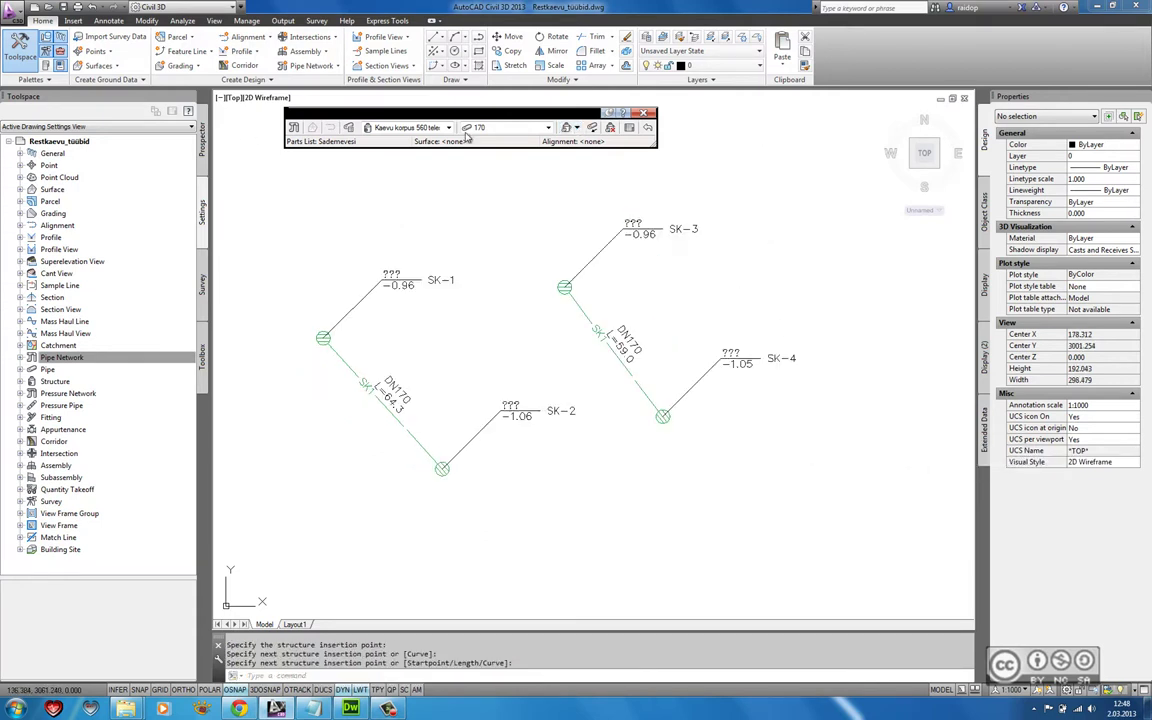
left_click(646, 117)
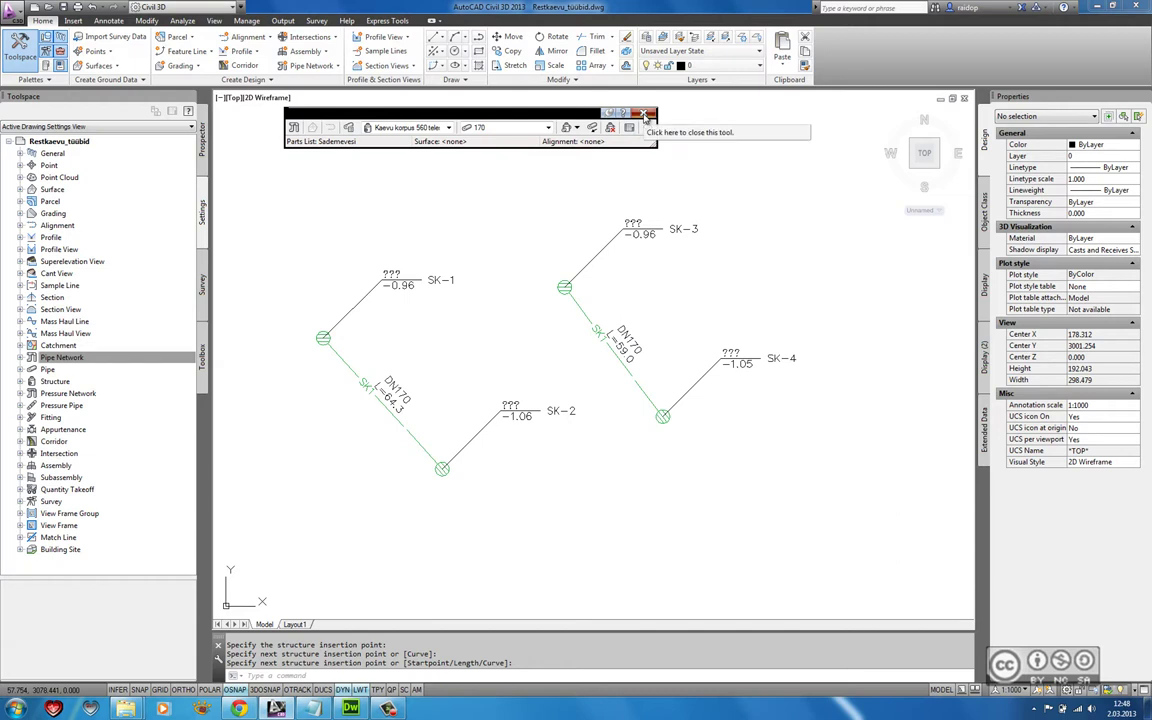
middle_click_drag(405, 336, 410, 306)
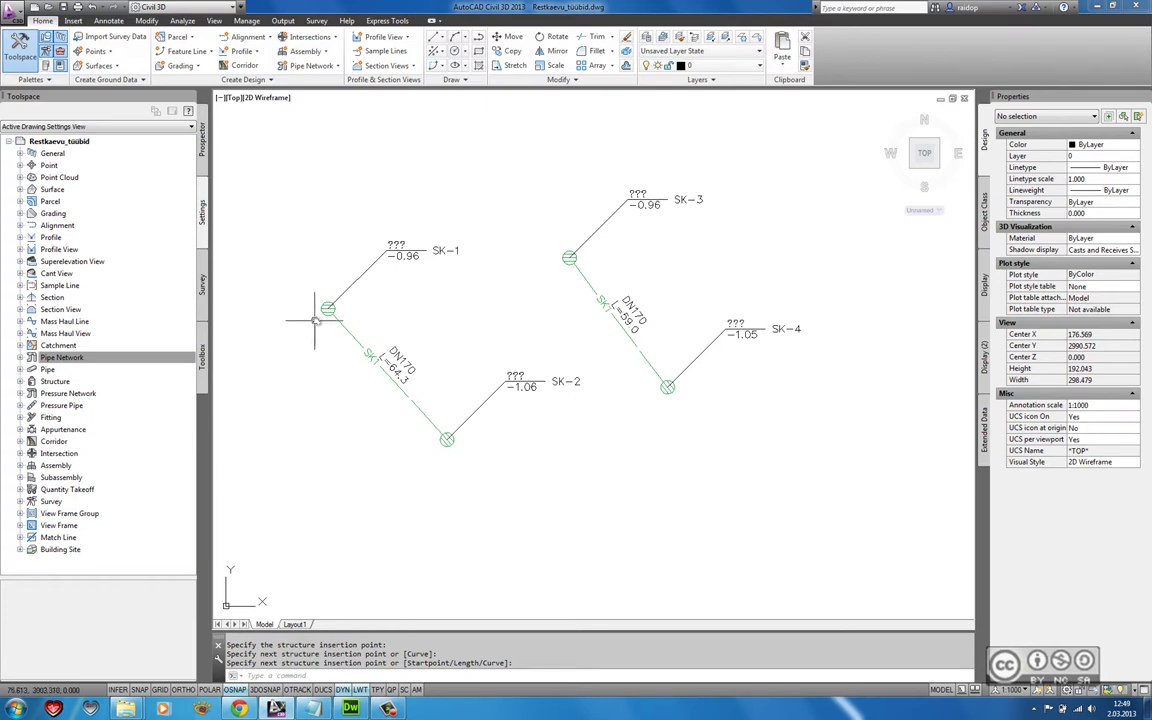
left_click(322, 311)
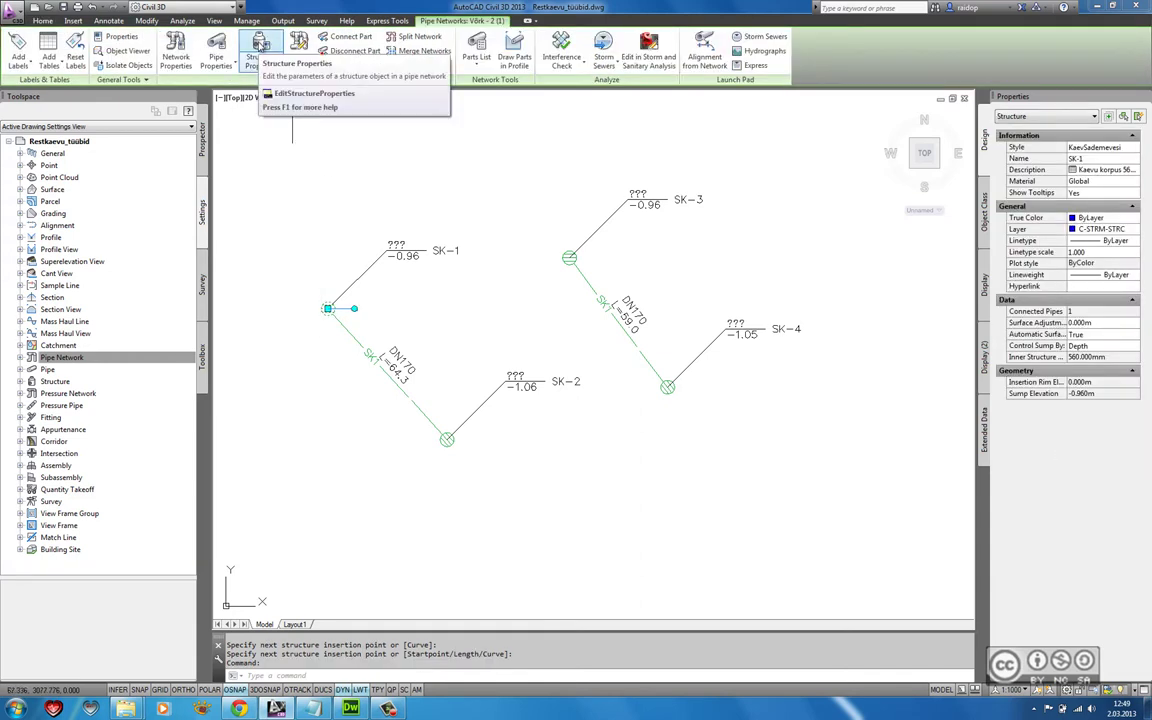
left_click(261, 47)
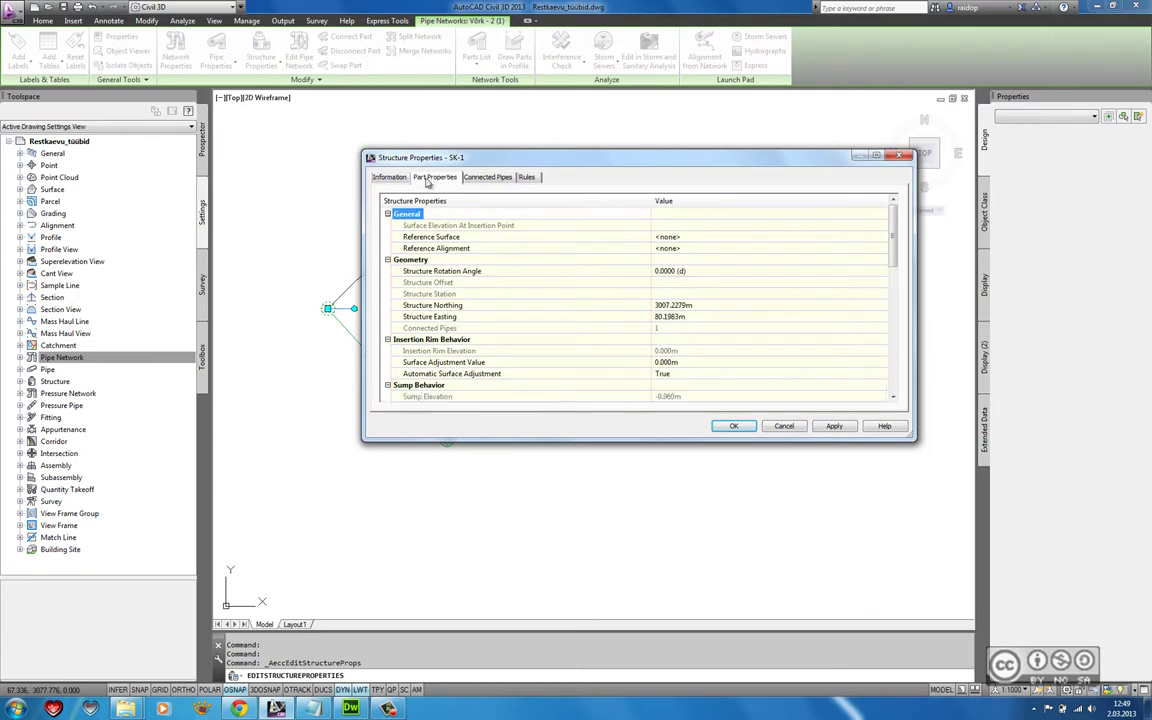
left_click_drag(893, 240, 894, 299)
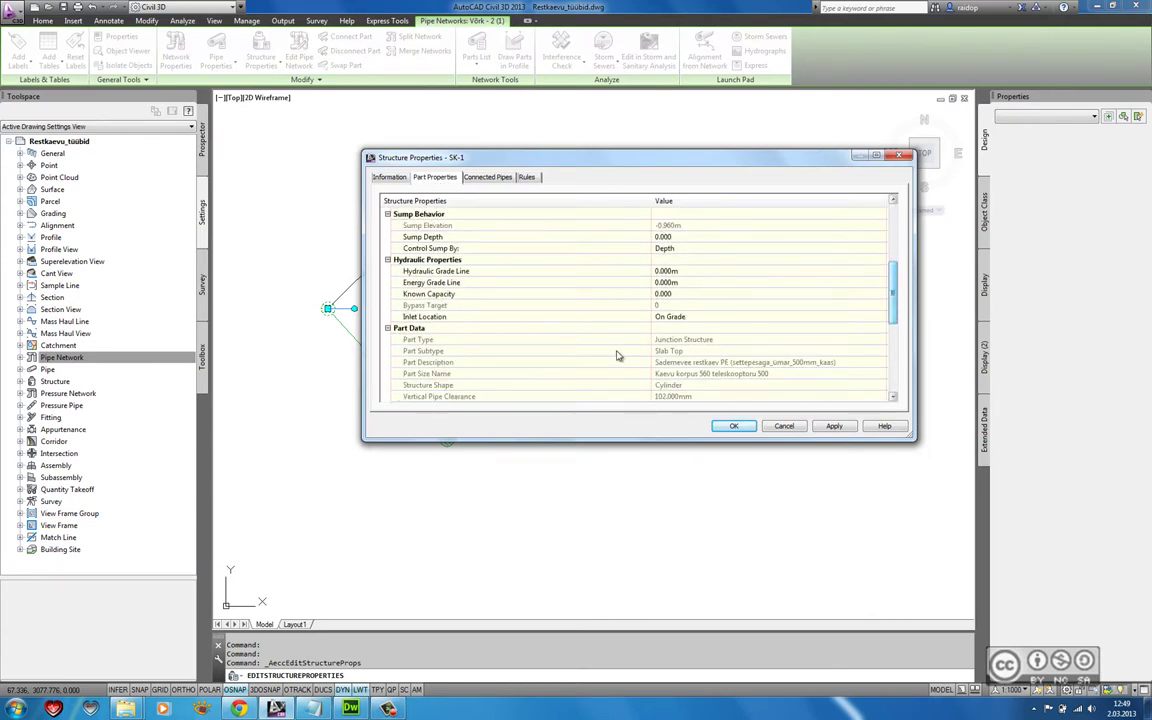
left_click(690, 321)
left_click(690, 321)
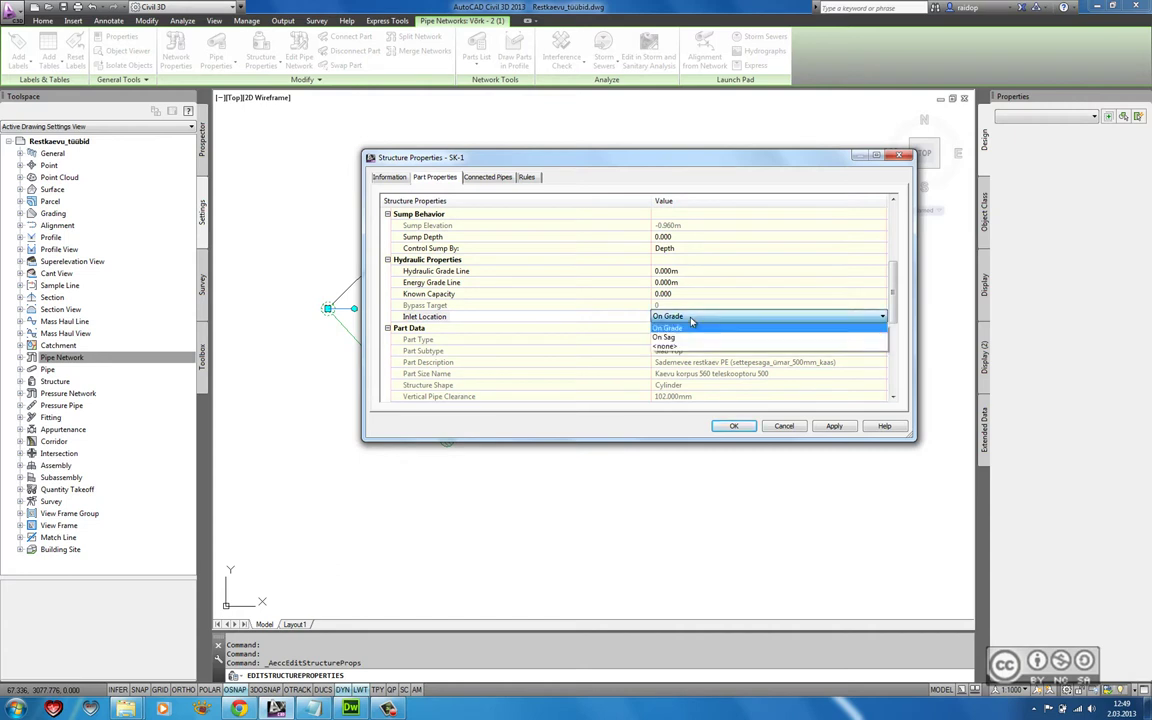
left_click(668, 328)
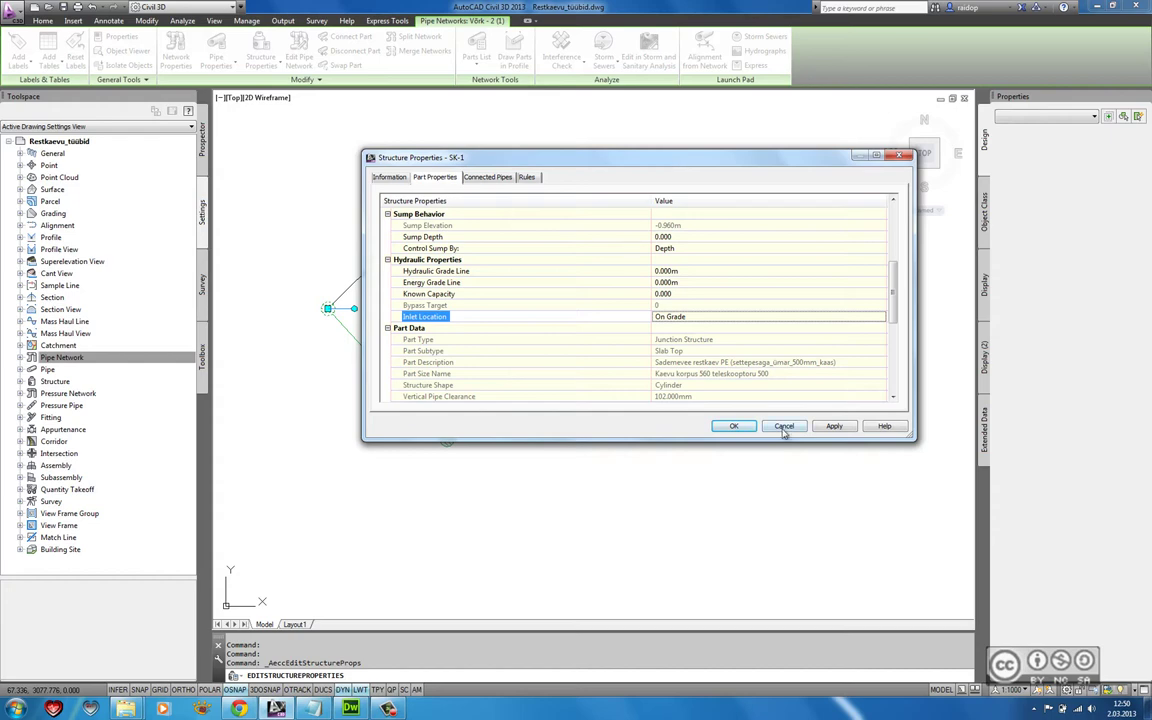
left_click(733, 426)
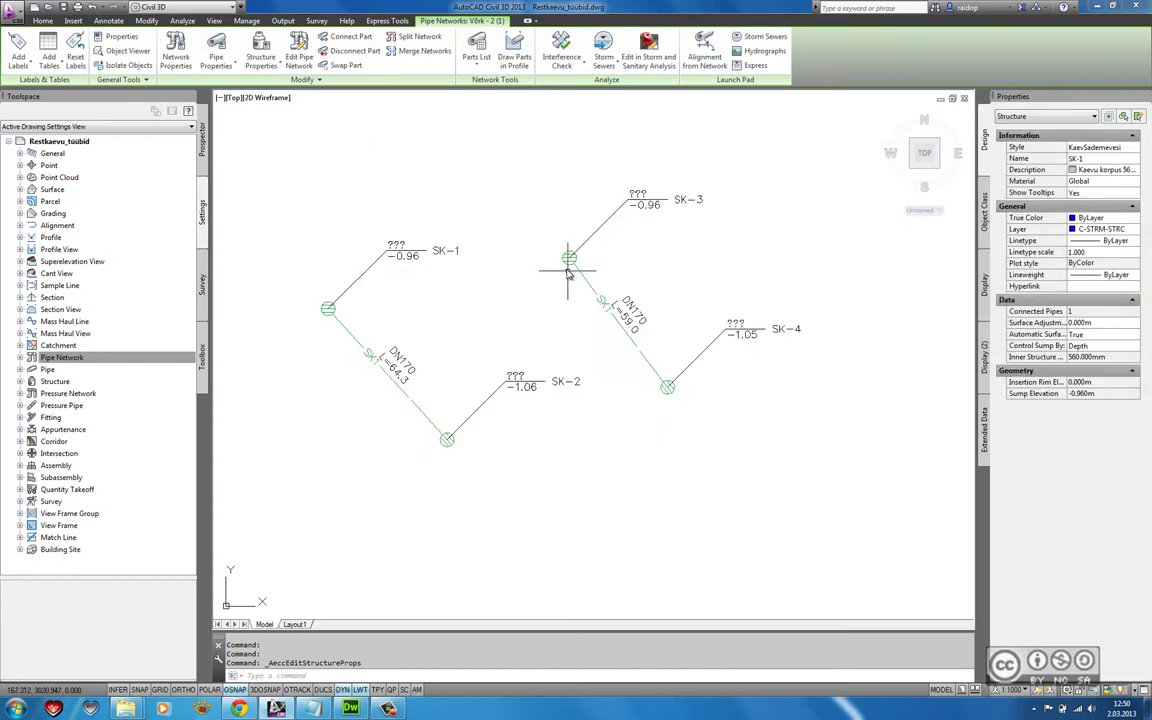
Step: Change SK-3's Part Properties Inlet Location to On Sag and confirm with OK
left_click(569, 260)
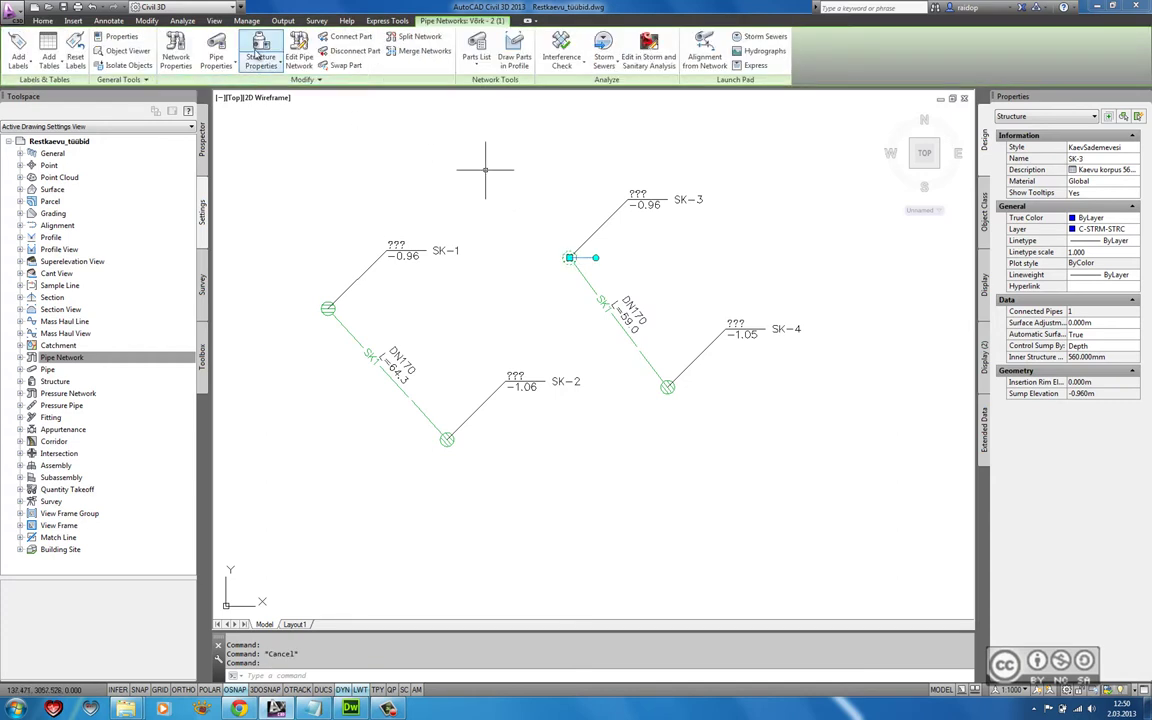
key("Escape")
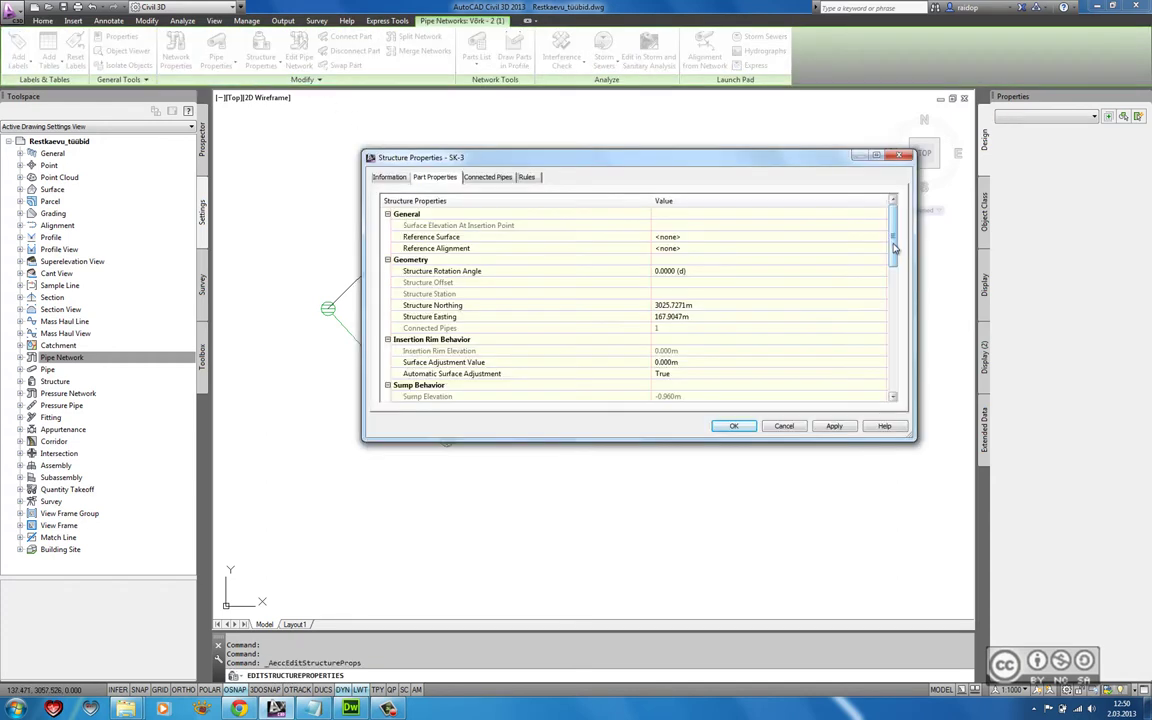
scroll(808, 235, "down", 3)
scroll(890, 310, "down", 3)
scroll(890, 310, "down", 1)
left_click(700, 305)
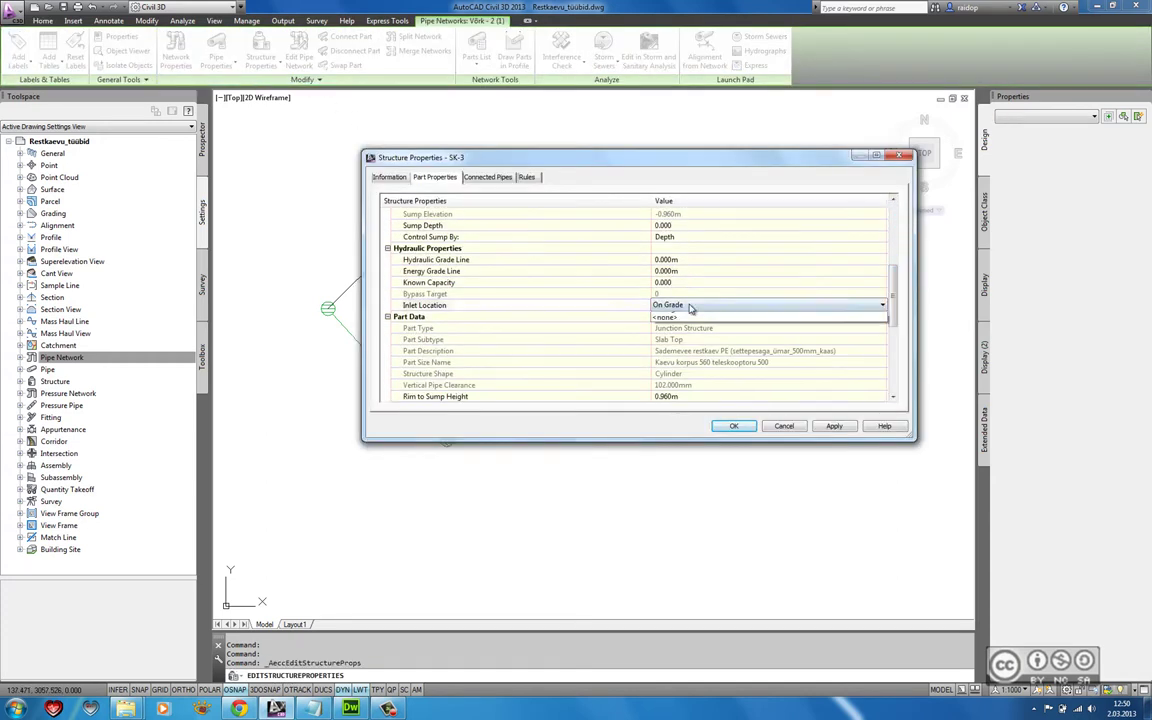
left_click(700, 305)
left_click(668, 327)
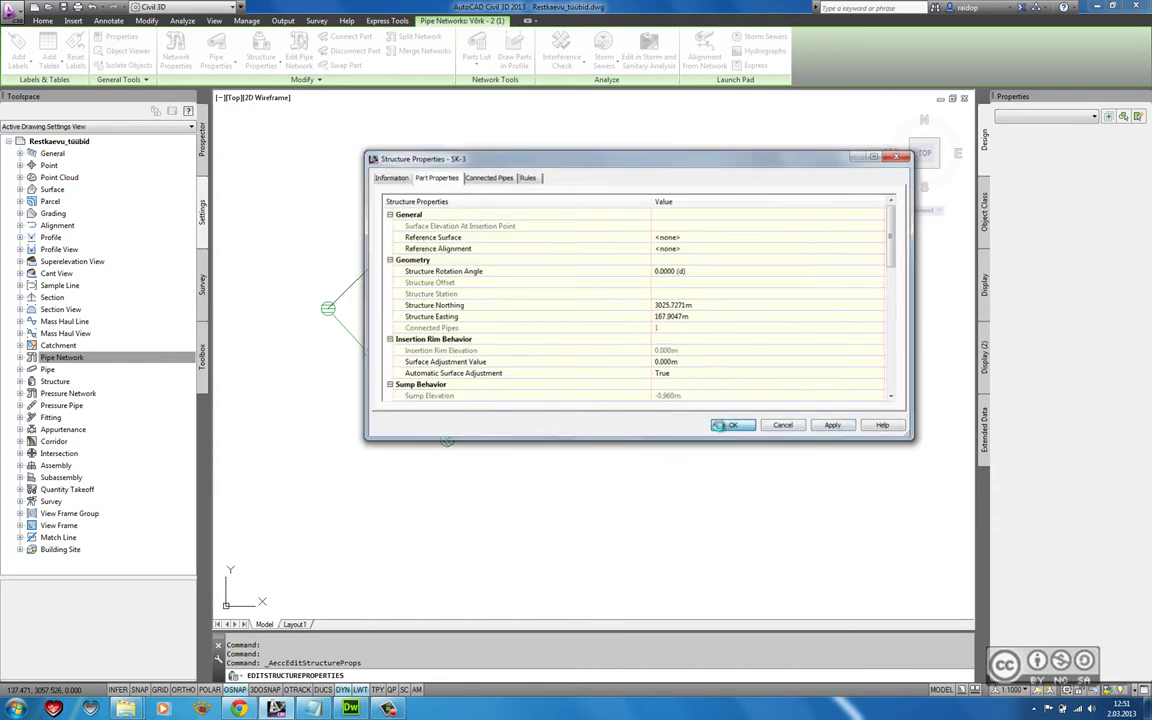
left_click(733, 426)
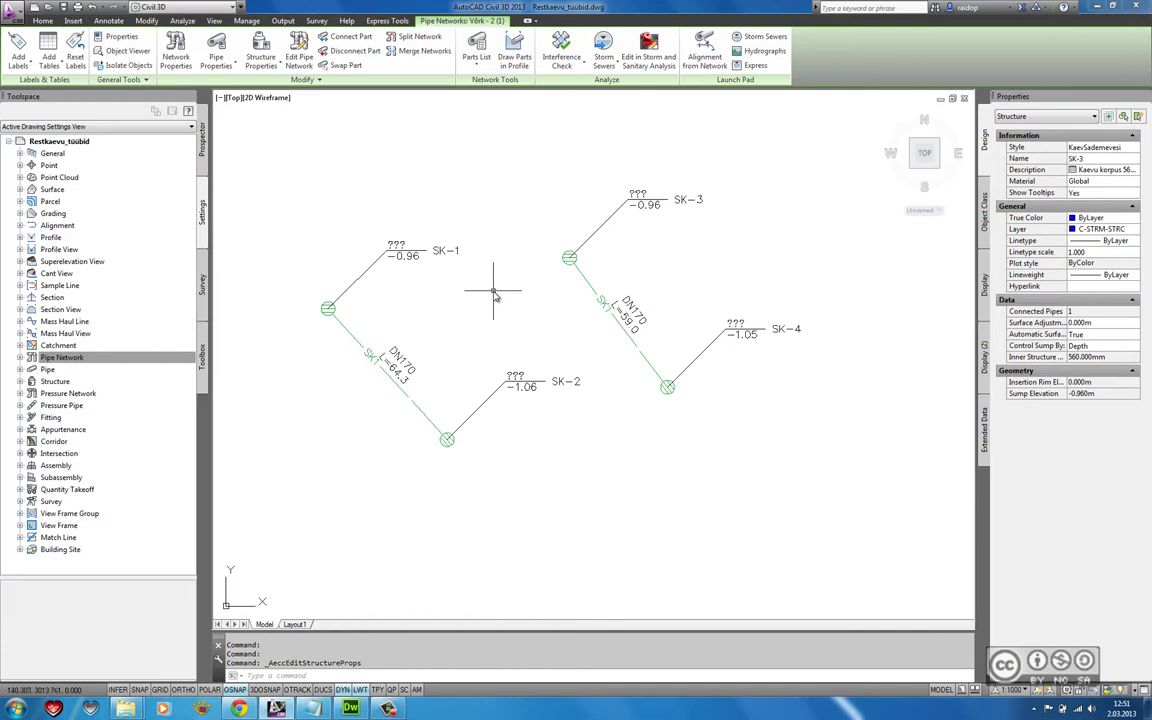
Step: From the Analyze tab, export both checked pipe networks to Storm and Sanitary Analysis
left_click(186, 21)
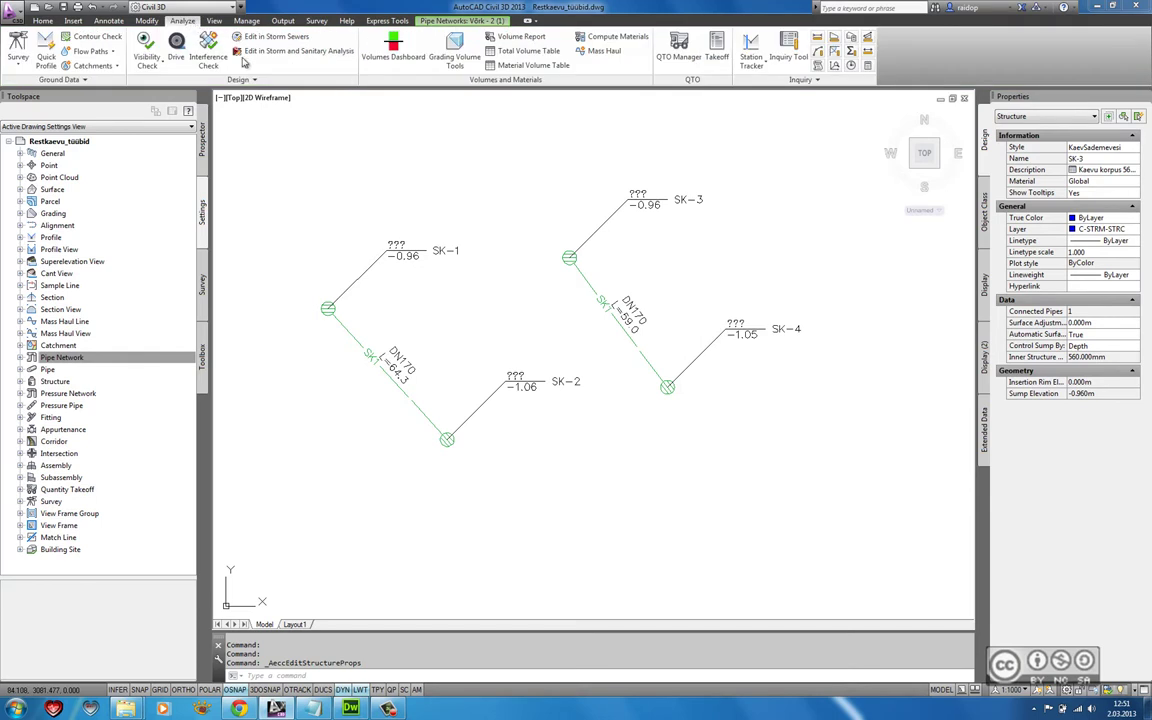
left_click(283, 52)
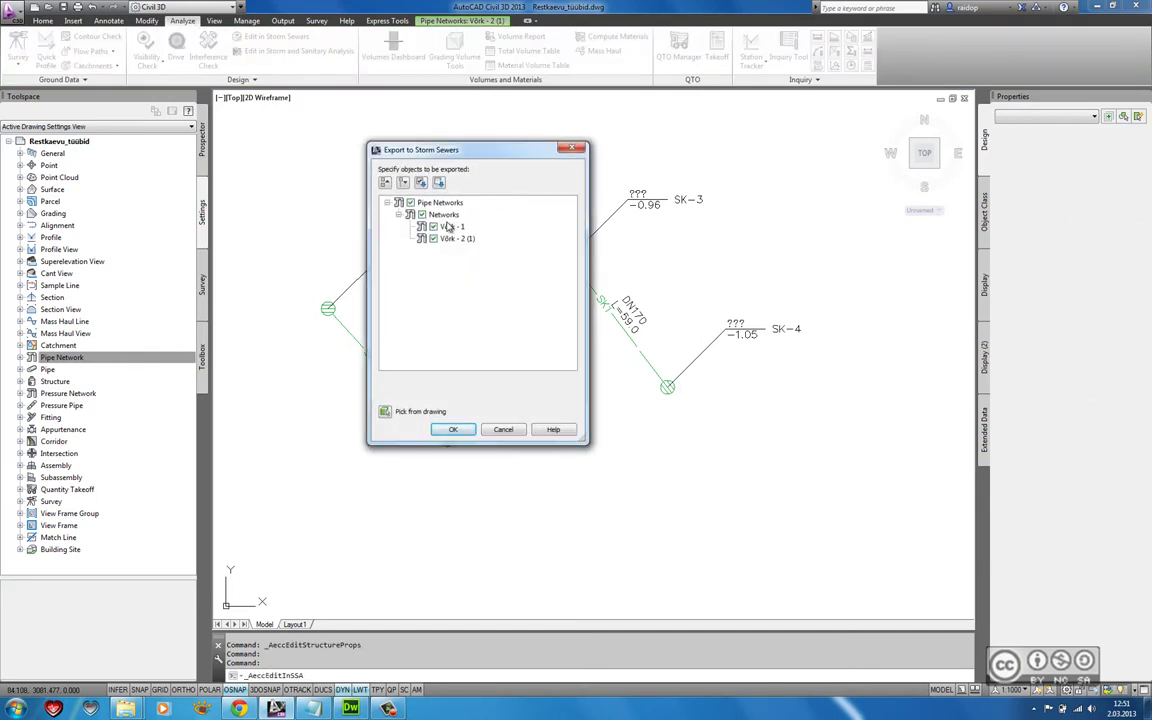
left_click(454, 430)
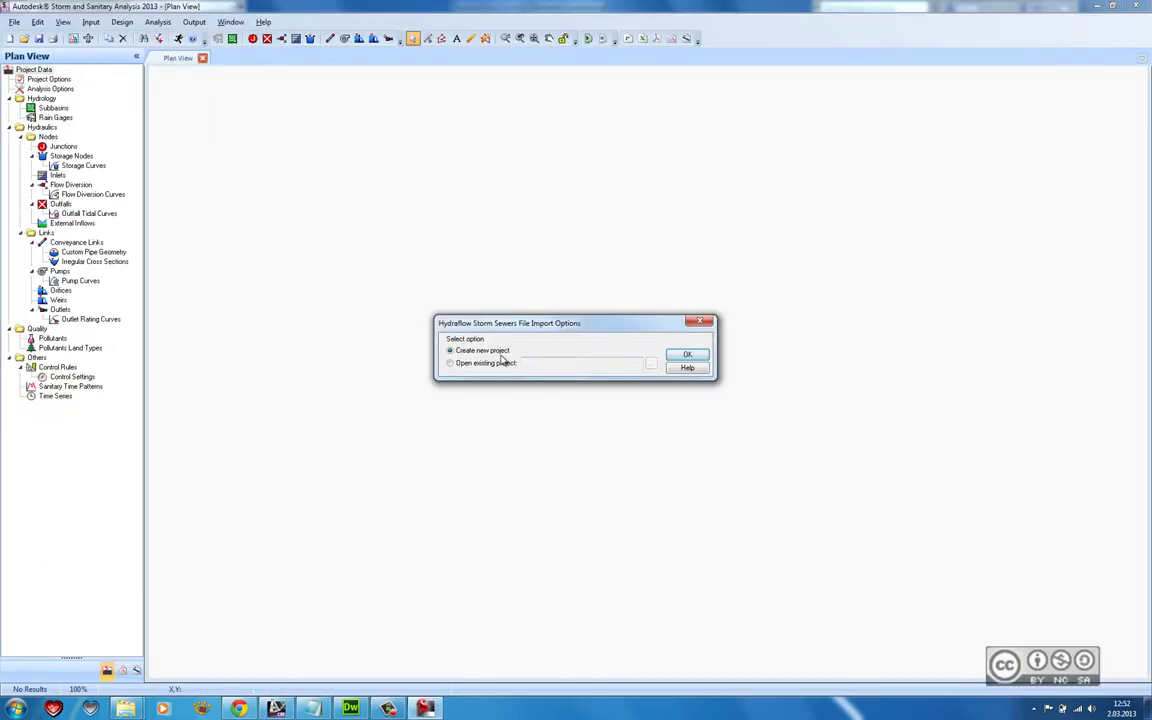
Step: Import as a new project, decline saving the log file, and dismiss the Log File tab
left_click(687, 357)
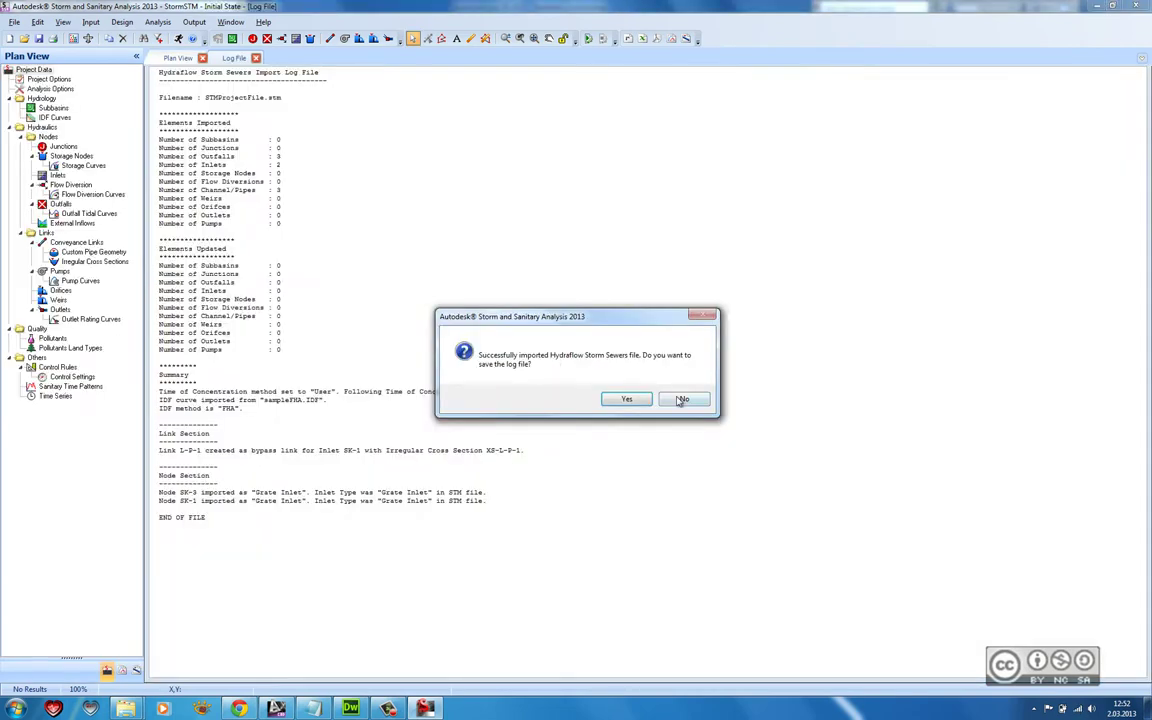
left_click(684, 398)
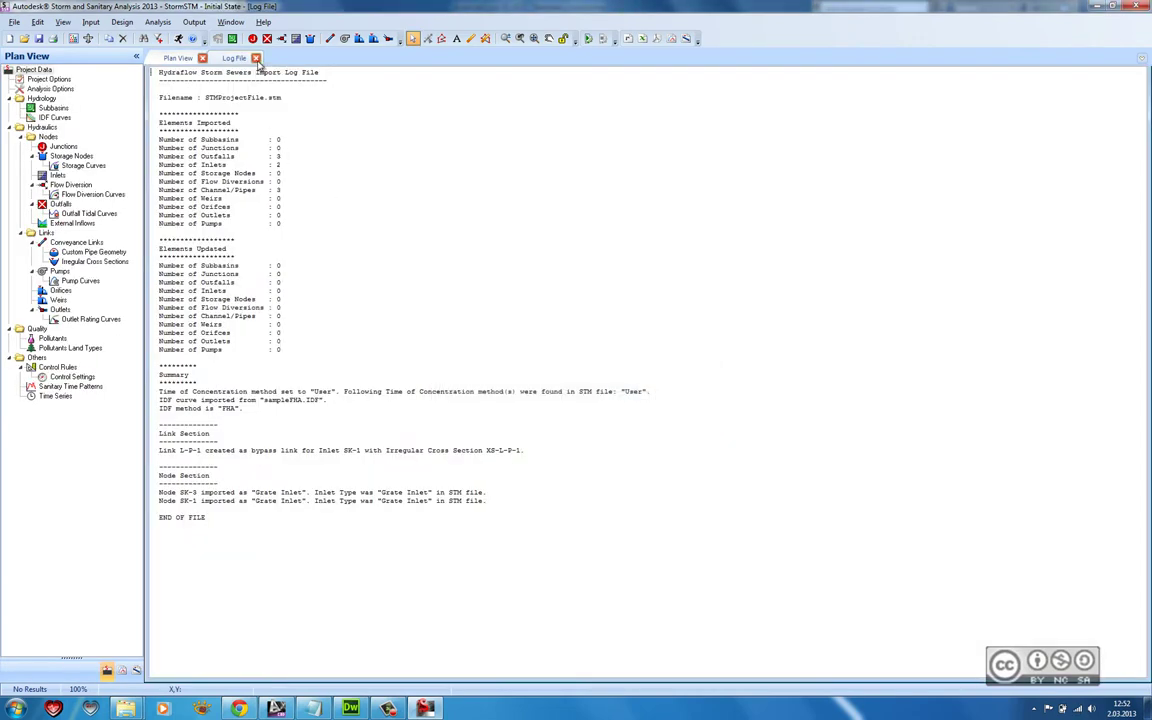
left_click(256, 58)
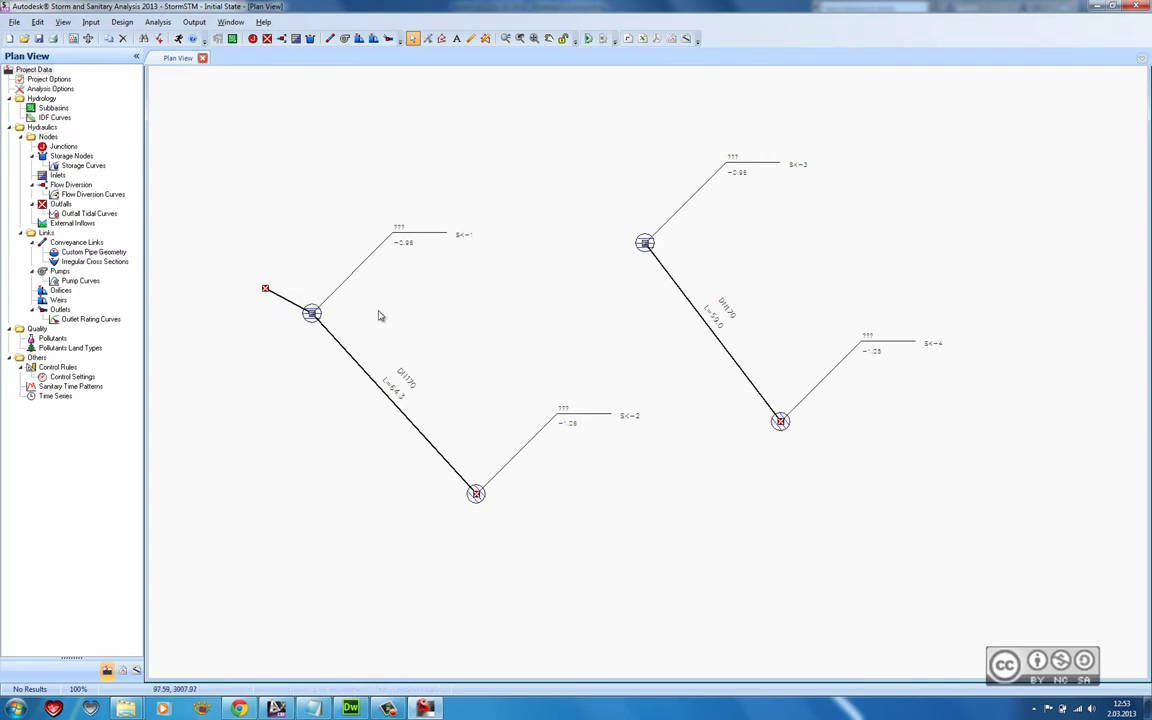
Step: Review inlet SK-1's properties, moving the dialog aside, then close it
double_click(312, 314)
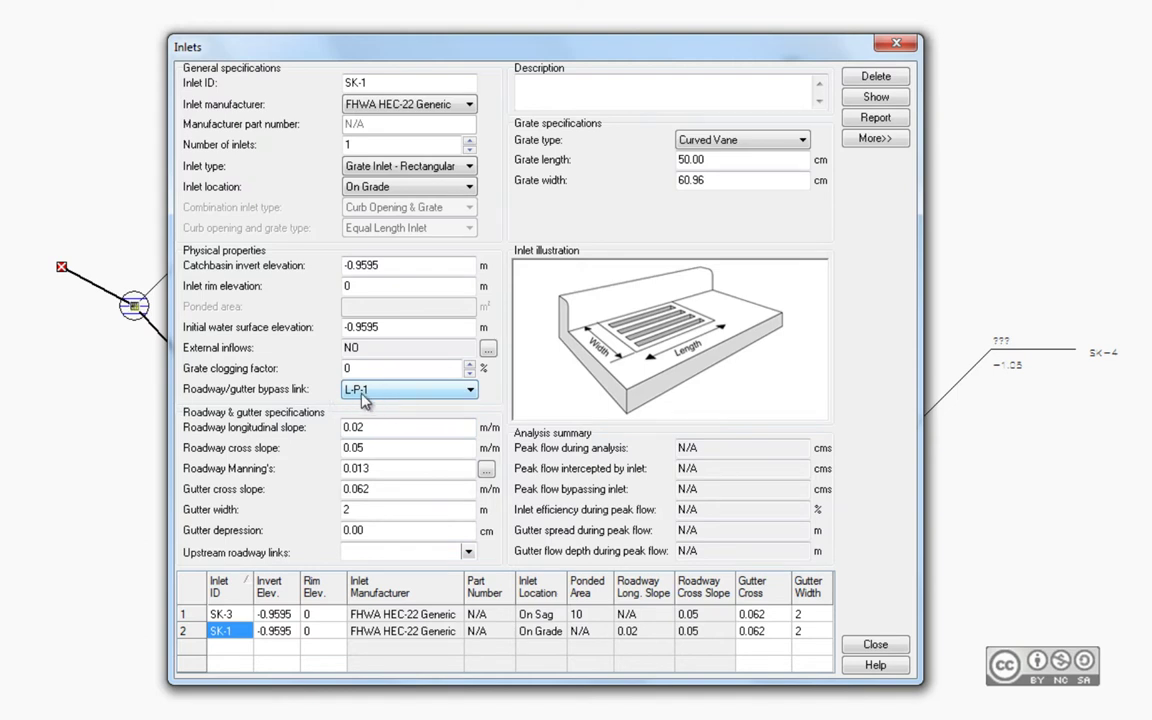
left_click_drag(372, 47, 482, 30)
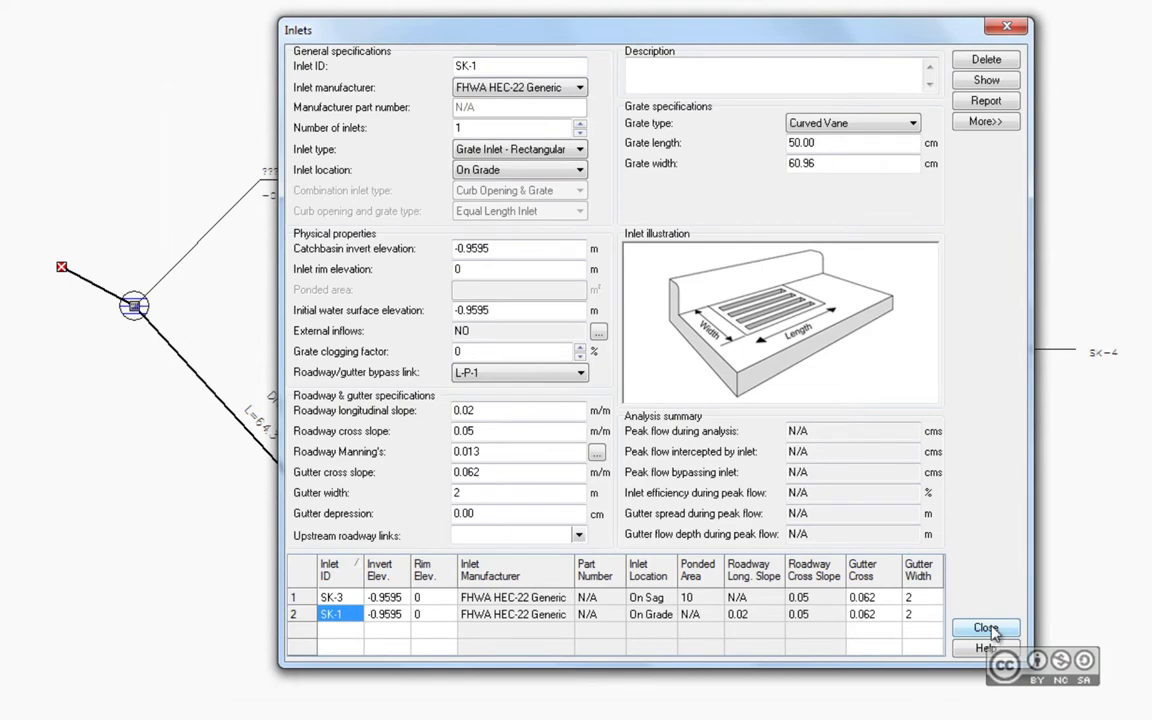
left_click(990, 627)
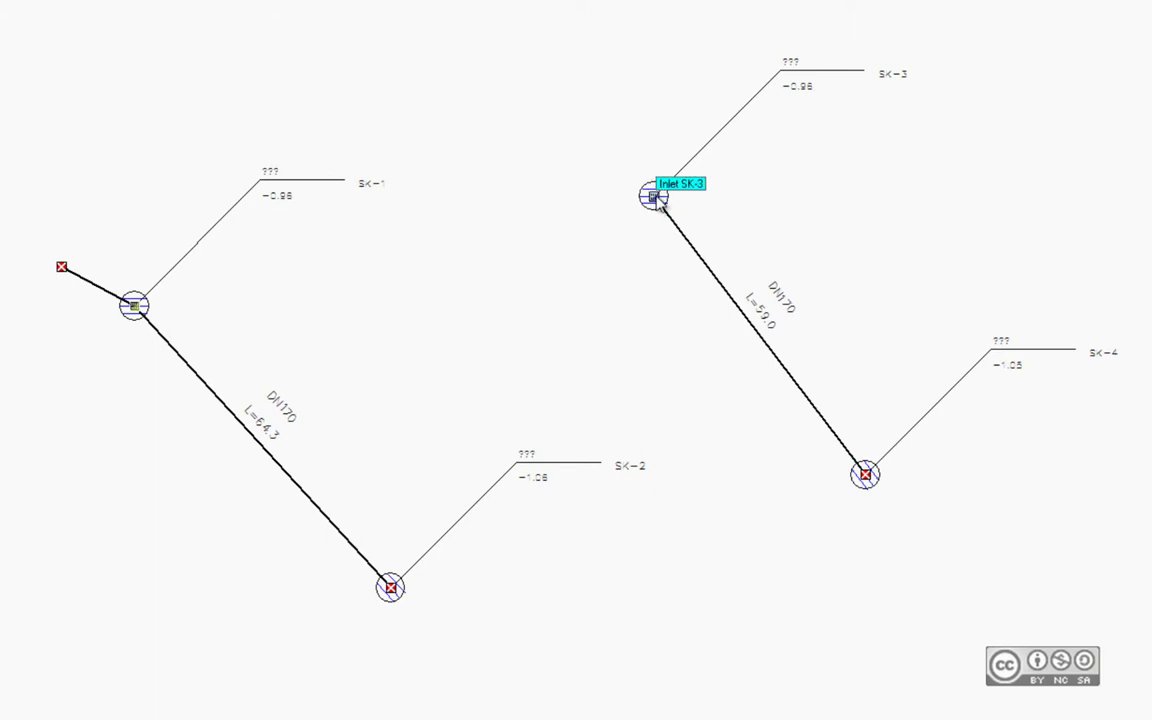
double_click(656, 198)
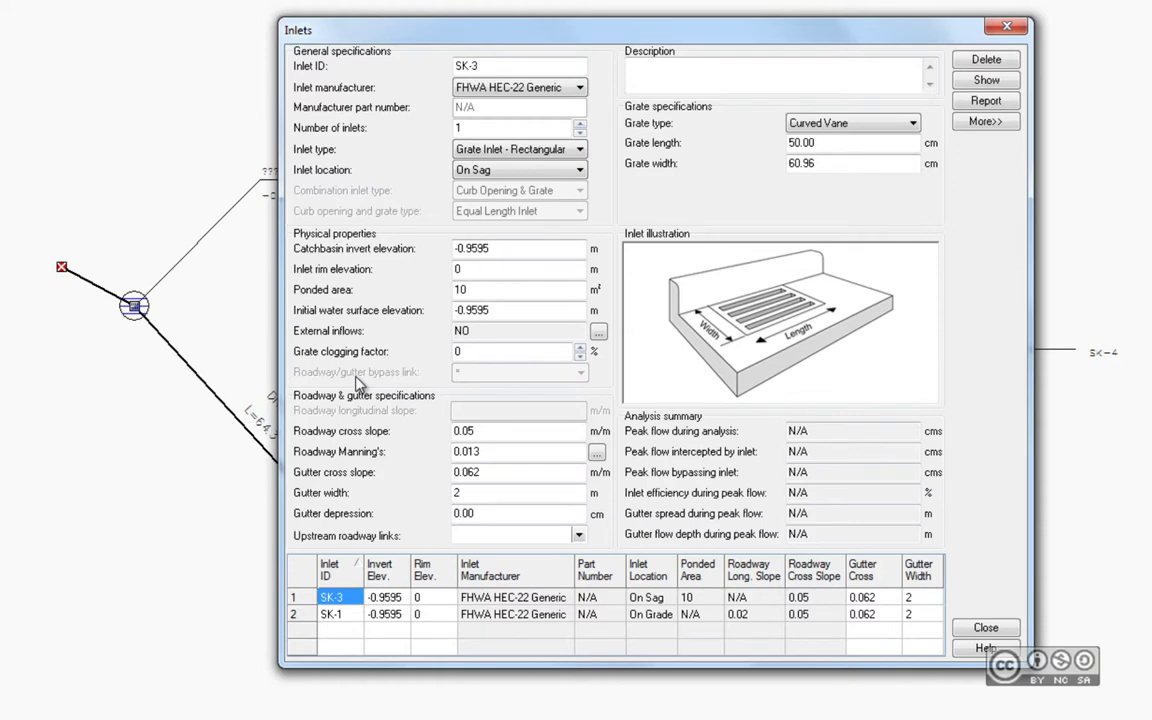
left_click(986, 627)
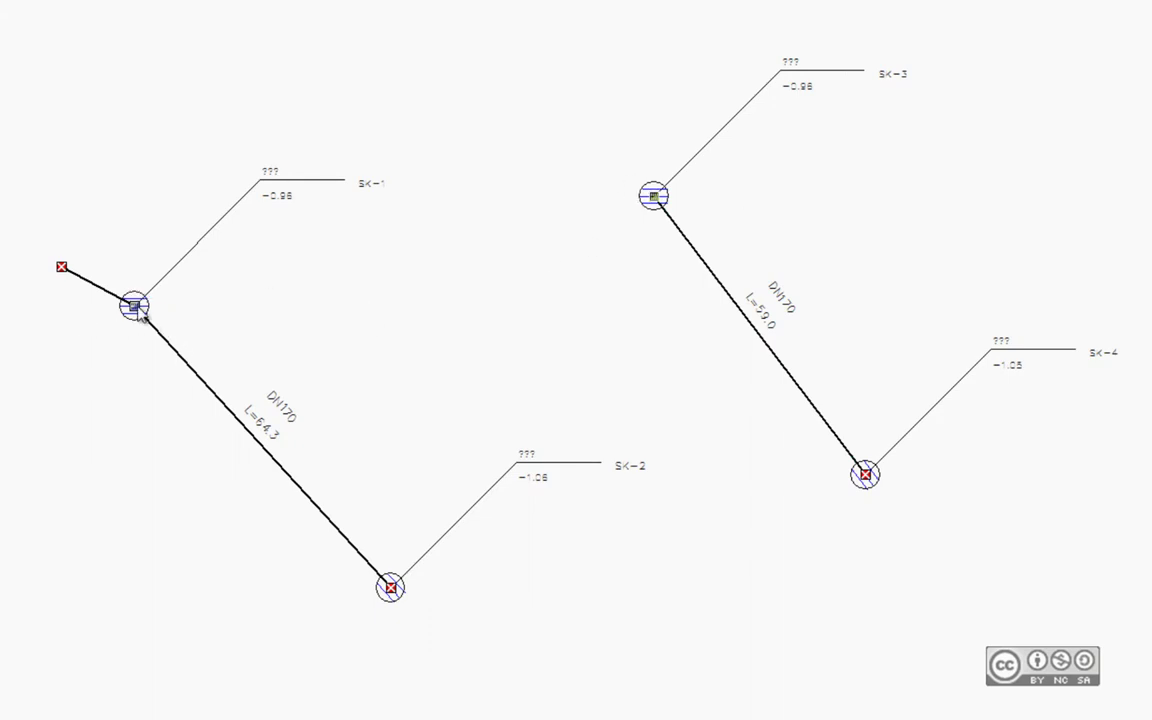
Step: Keep SK-1's inlet type as Grate Inlet - Rectangular, then exit the program
double_click(138, 310)
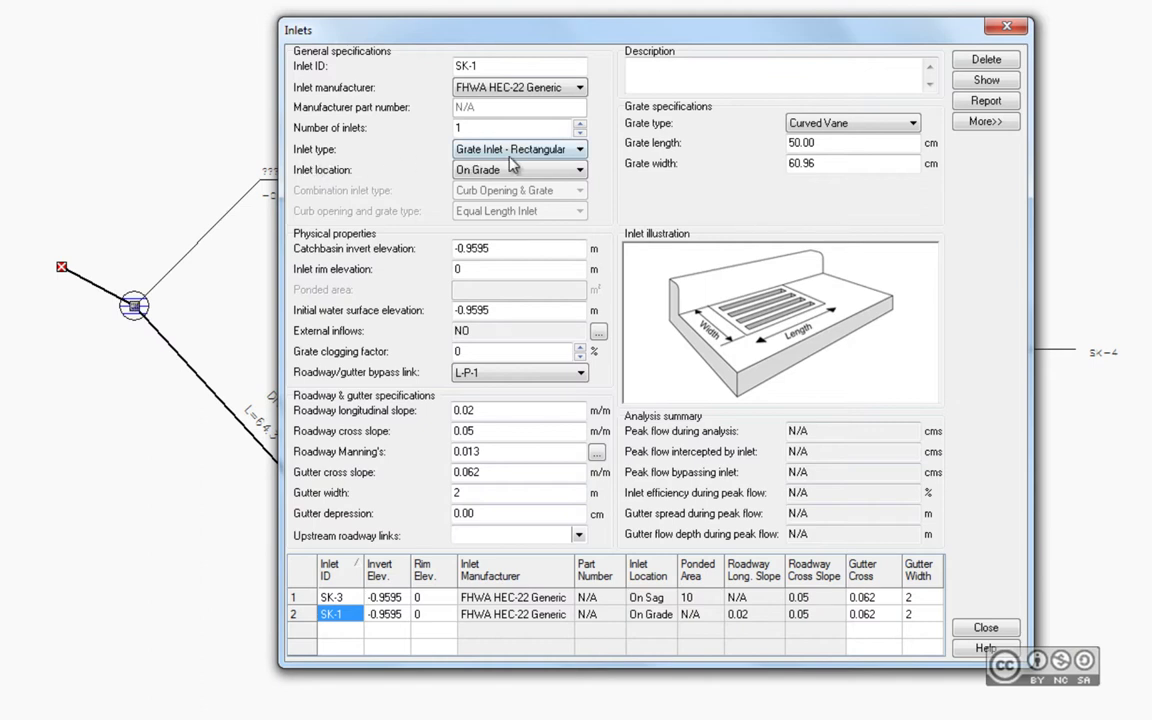
left_click(530, 151)
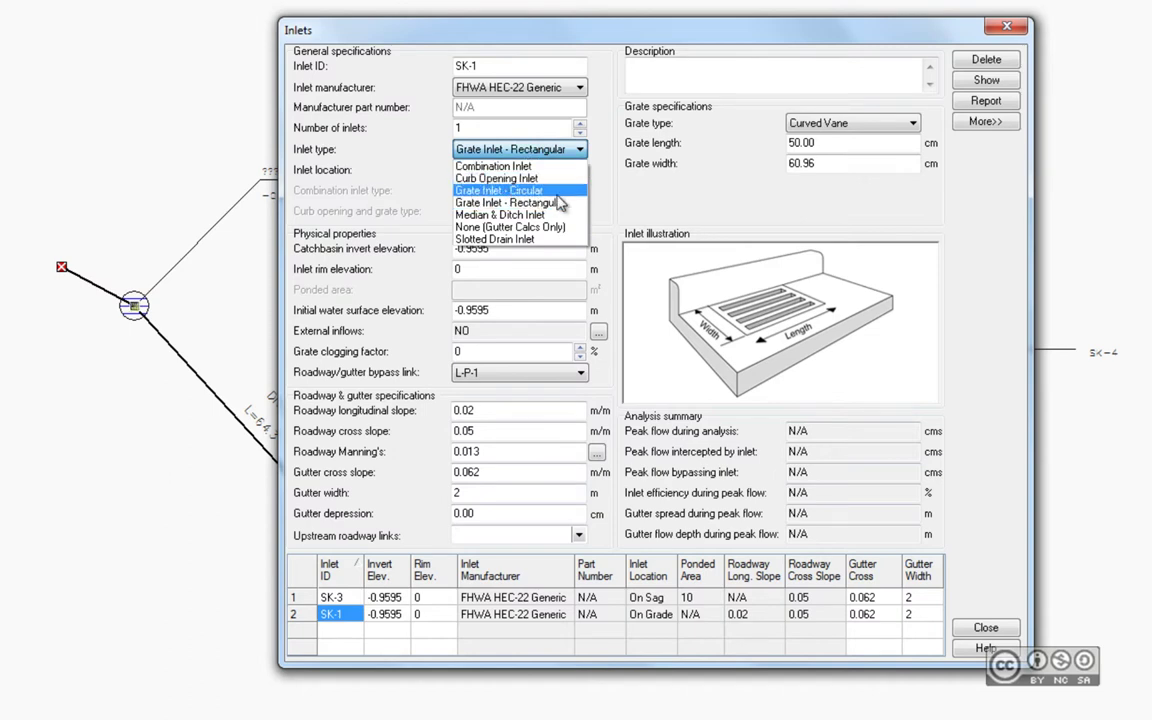
left_click(530, 202)
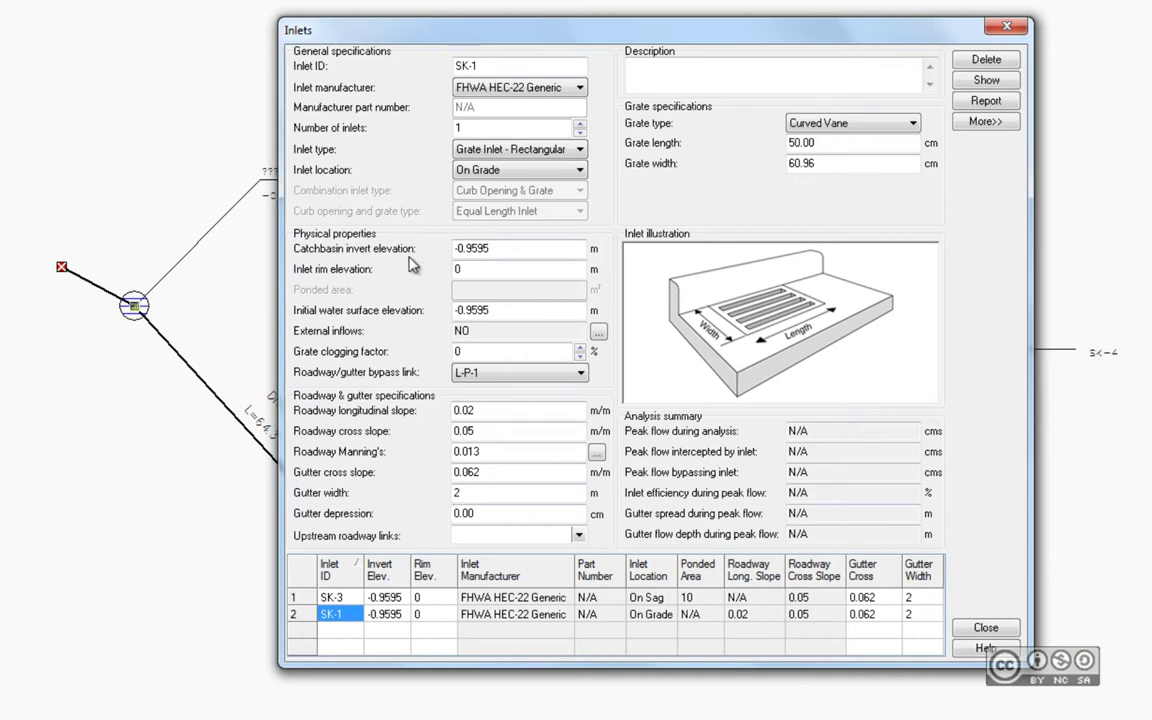
left_click(984, 628)
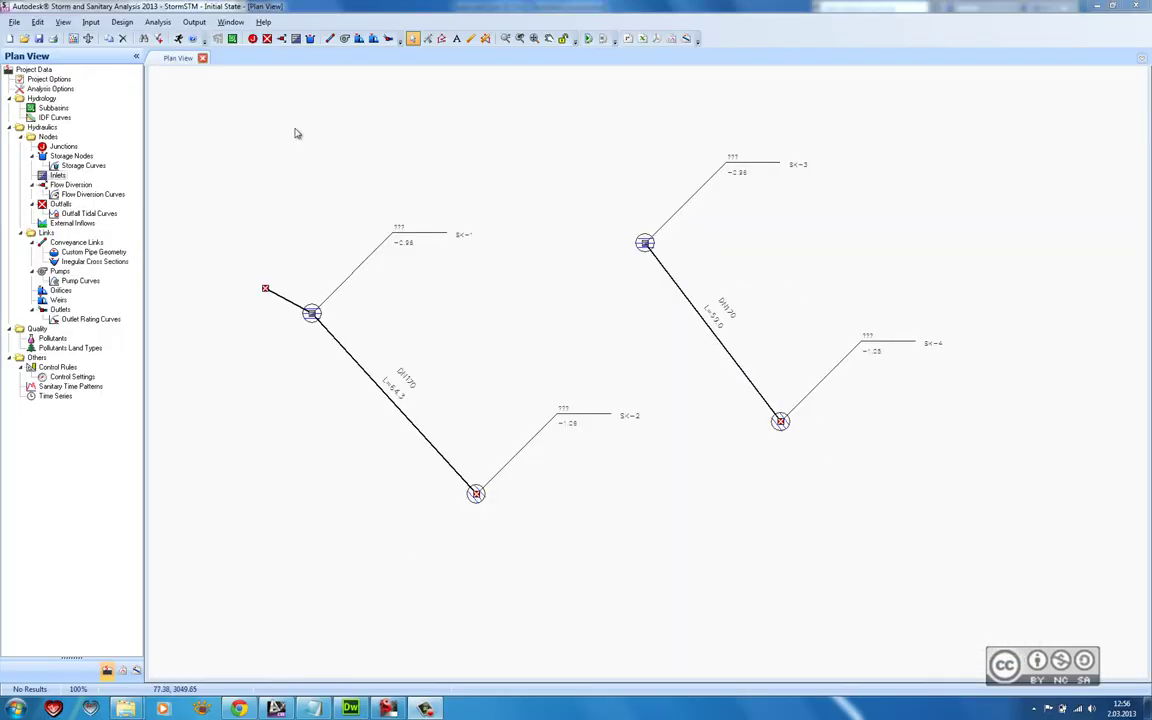
key("ctrl+o")
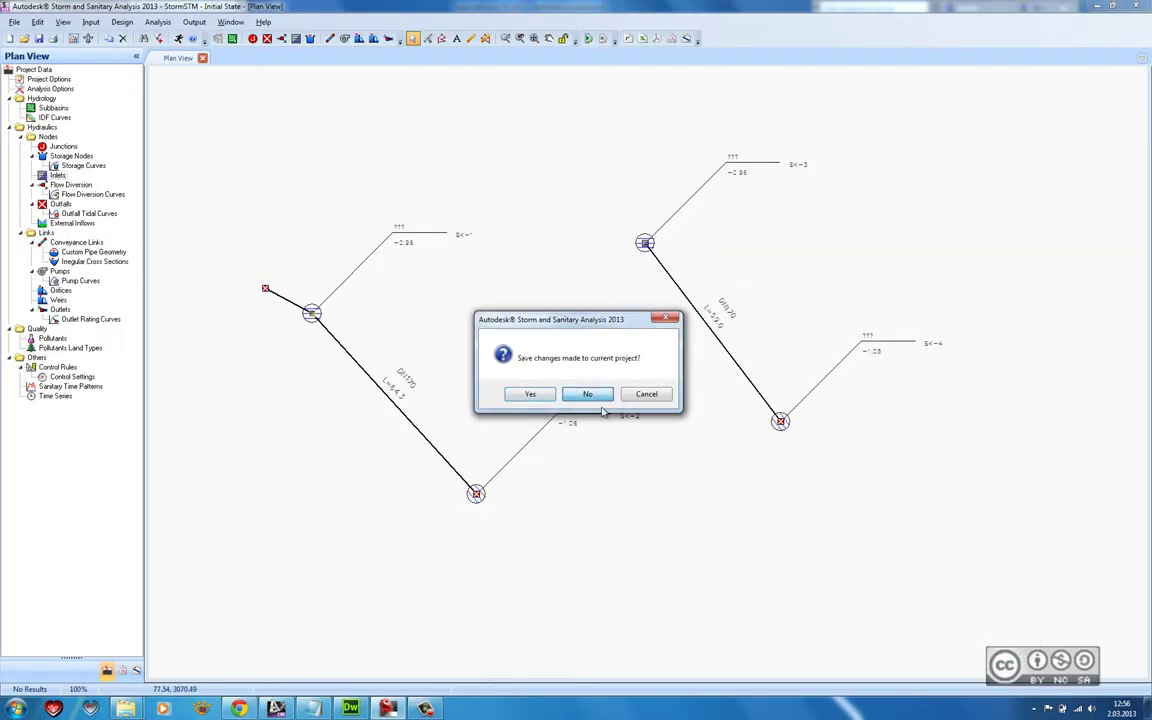
Step: Decline saving the project and bring the SSA 2013 Support folder window forward
left_click(586, 394)
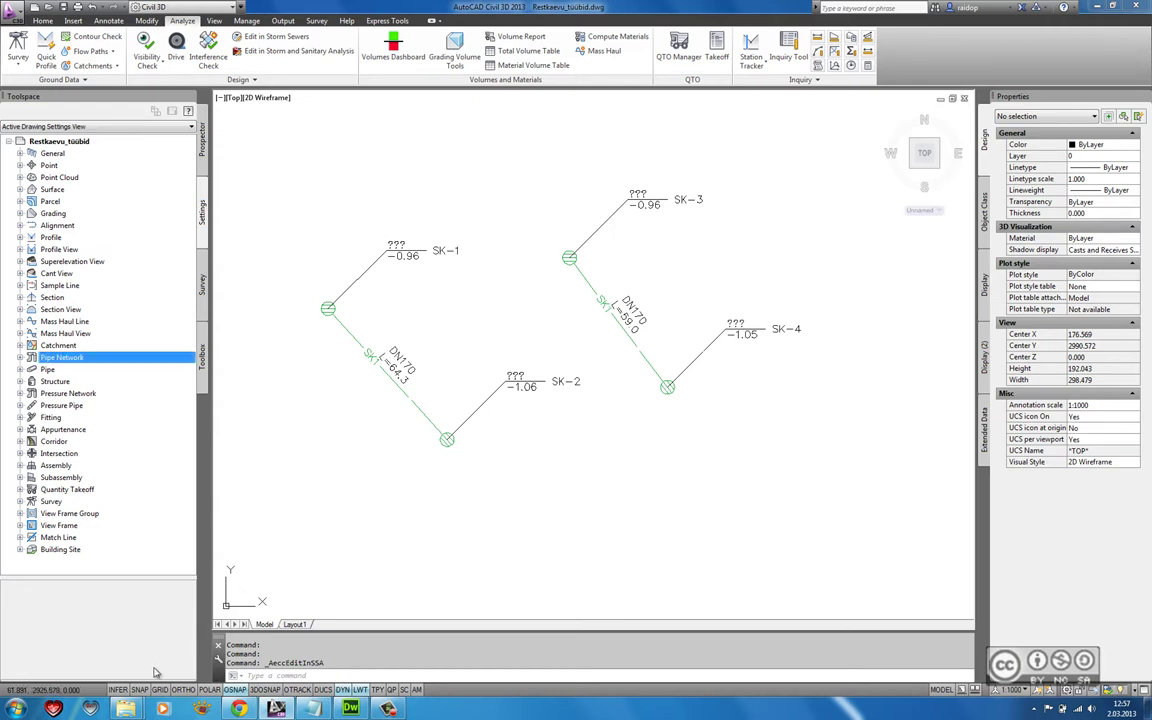
mouse_move(125, 708)
left_click(97, 651)
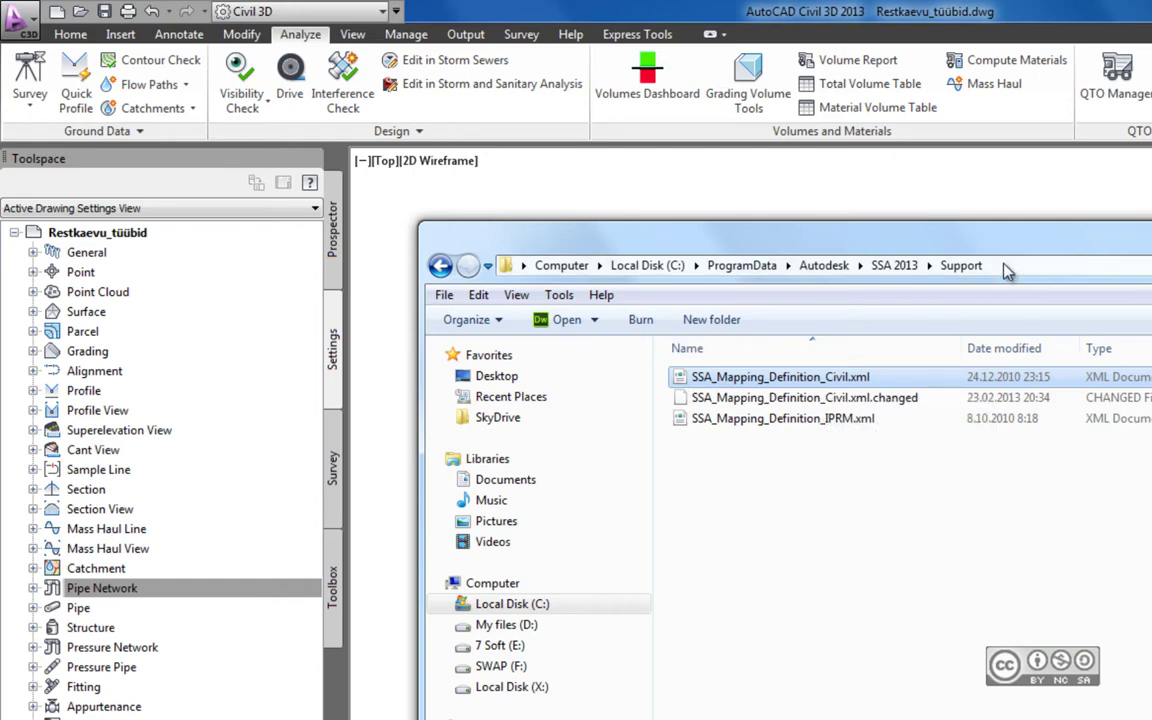
Step: Rename SSA_Mapping_Definition_Civil.xml to SSA_Mapping_Definition_Civil.xml.originaal as a backup
right_click(847, 379)
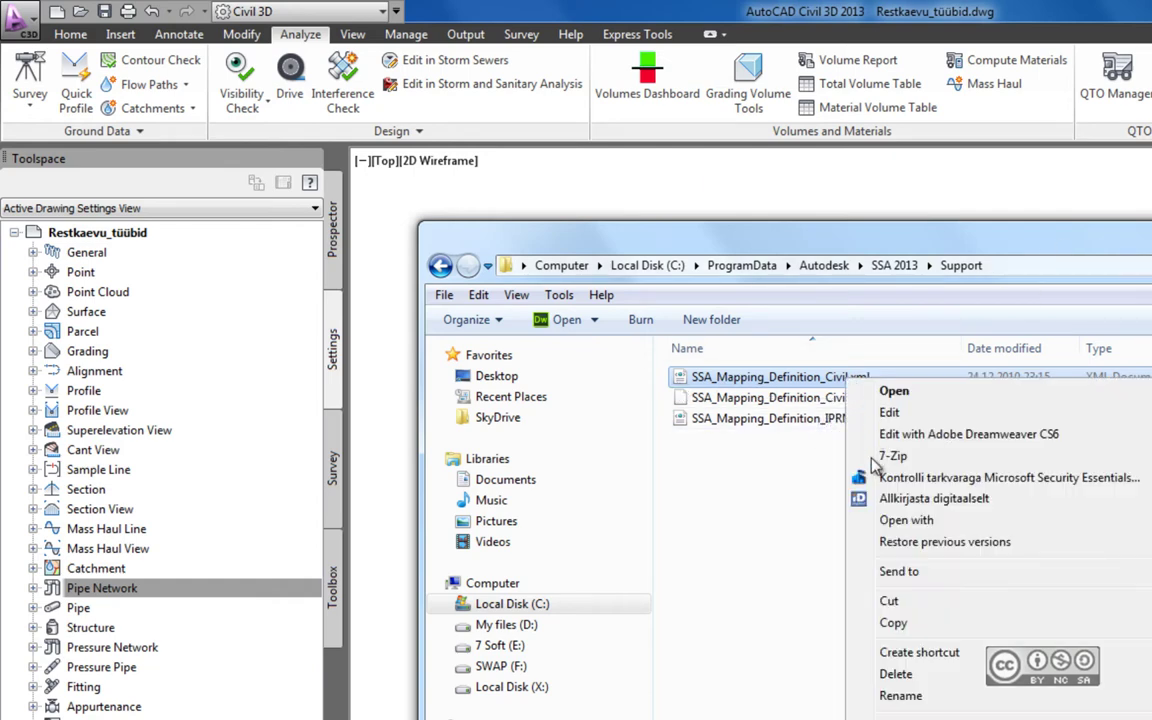
left_click(899, 696)
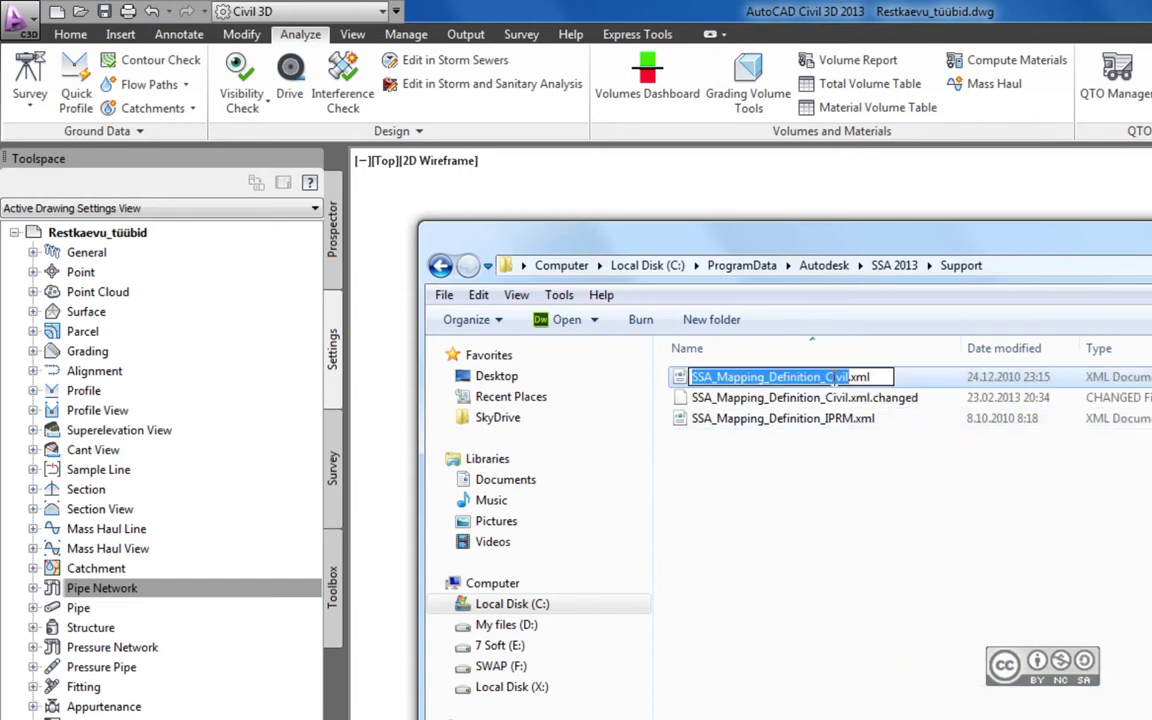
left_click(876, 377)
type(".")
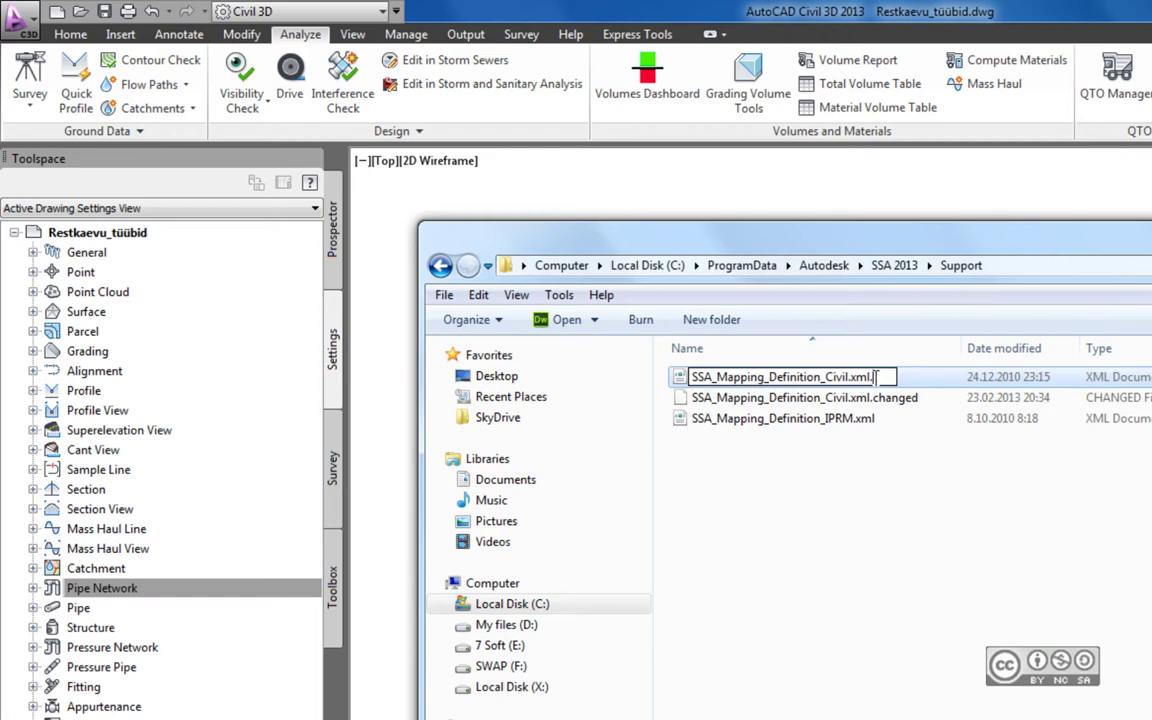
type("originaal")
key("Return")
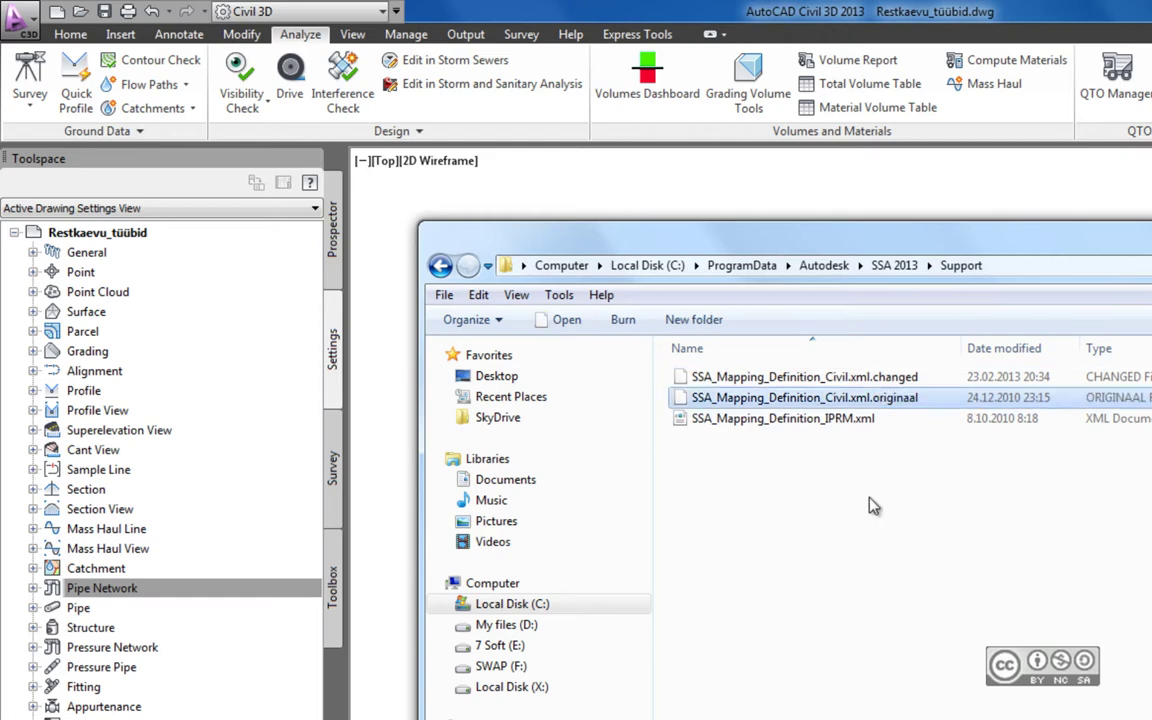
Step: Rename the .changed mapping file to SSA_Mapping_Definition_Civil.xml
right_click(903, 380)
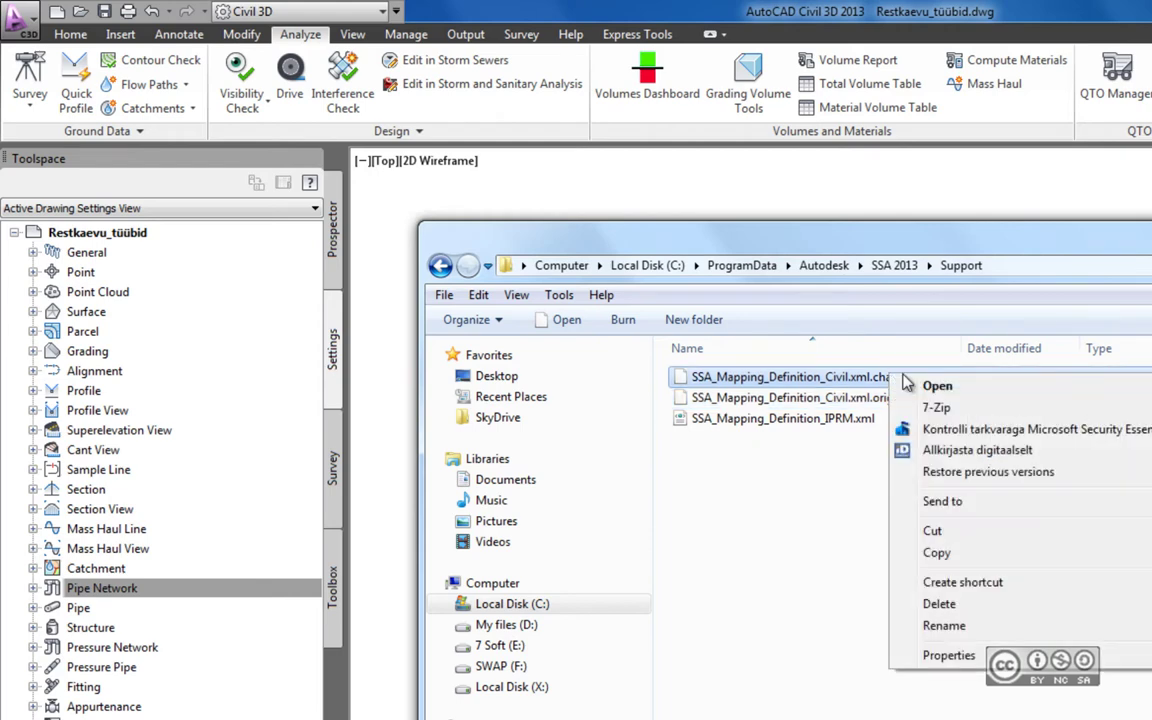
key("m")
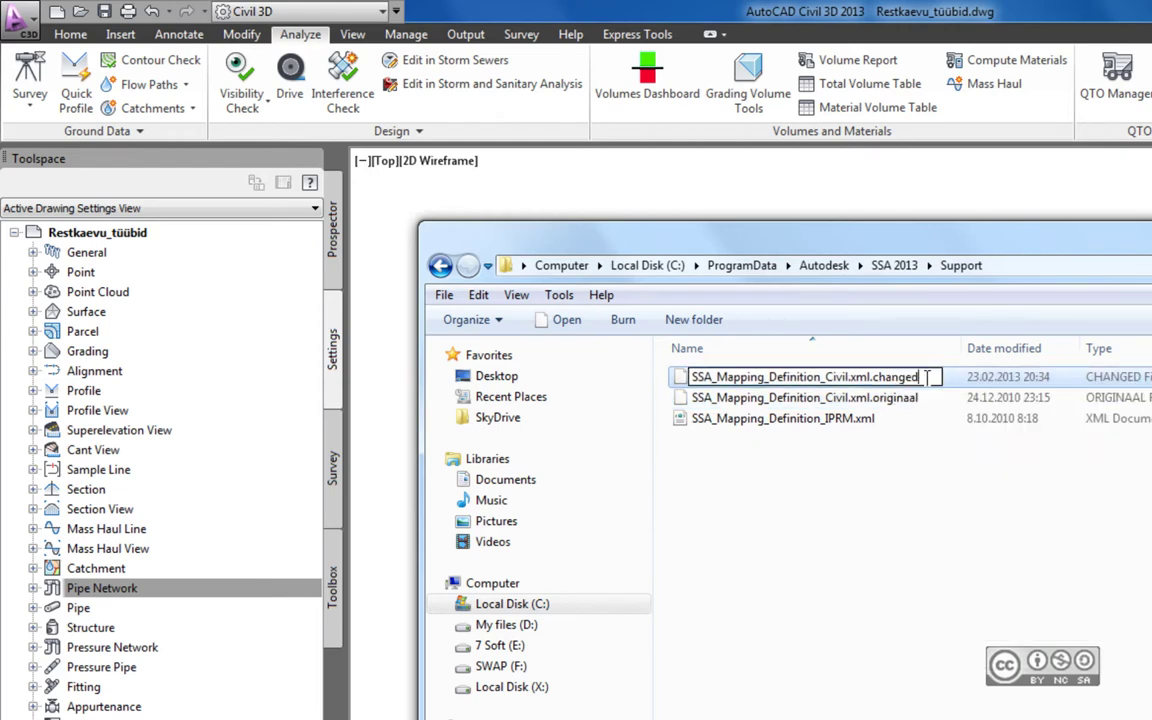
key("BackSpace")
key("BackSpace")
key("BackSpace")
key("BackSpace")
key("BackSpace")
key("BackSpace")
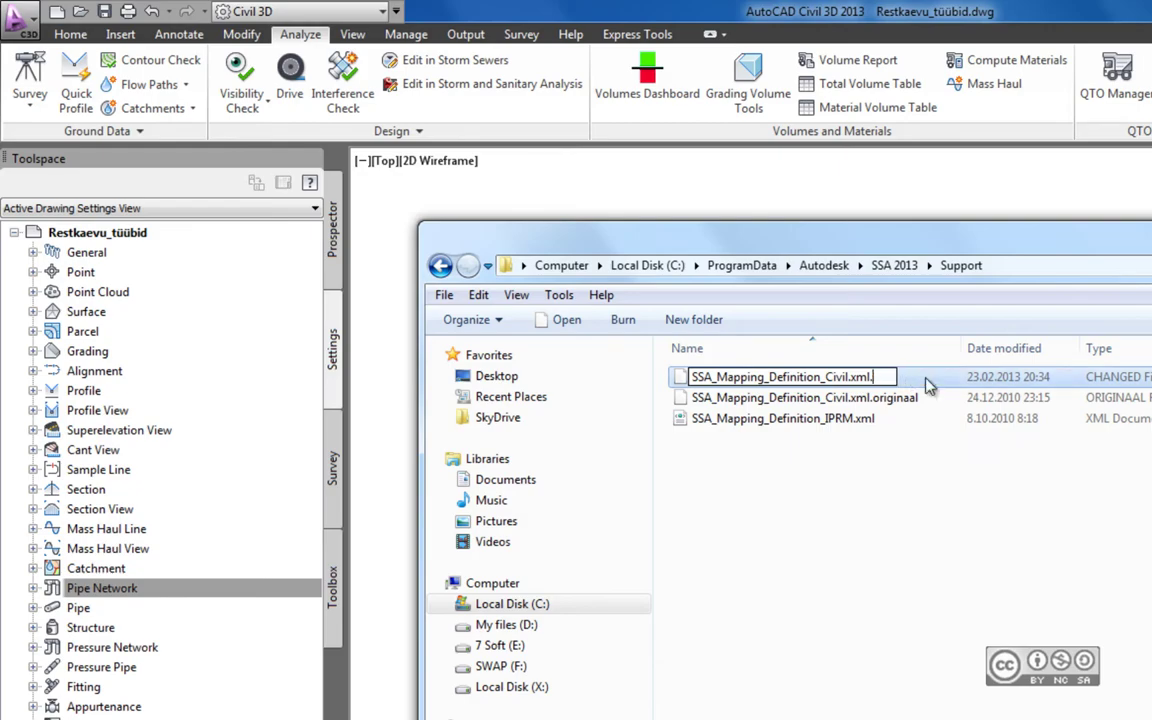
key("Return")
key("Return")
key("alt+Tab")
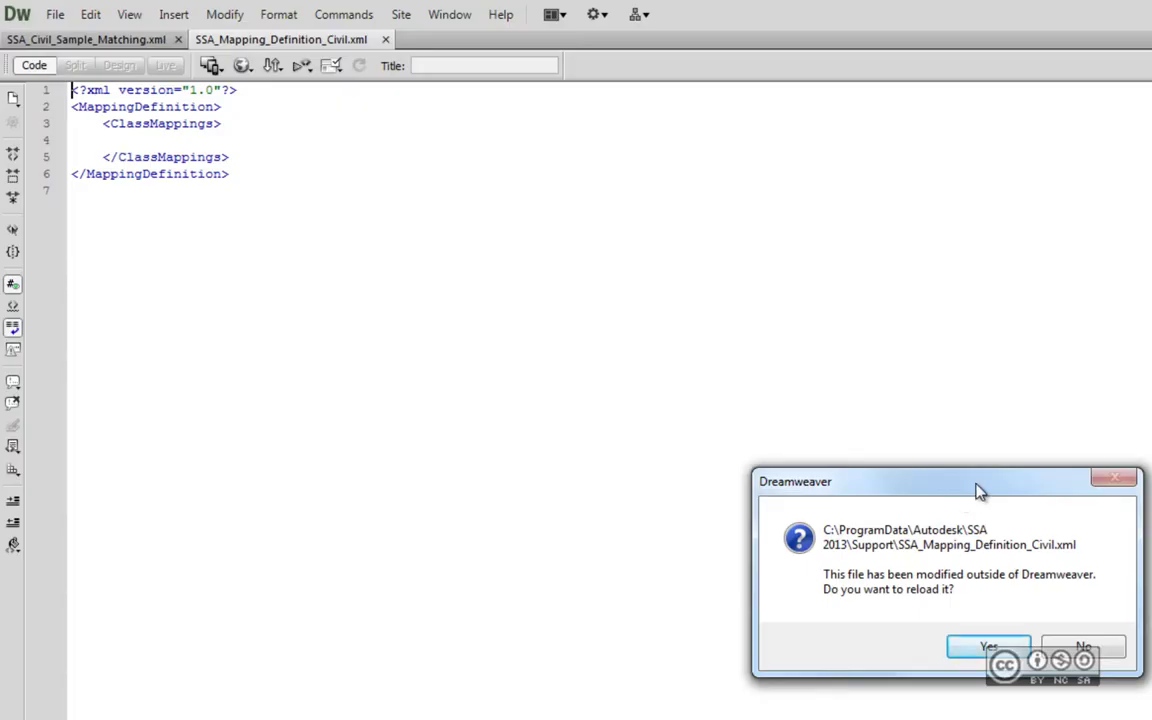
Step: Reload the modified mapping file and highlight the first ClassMapping block for the pipe
left_click(987, 645)
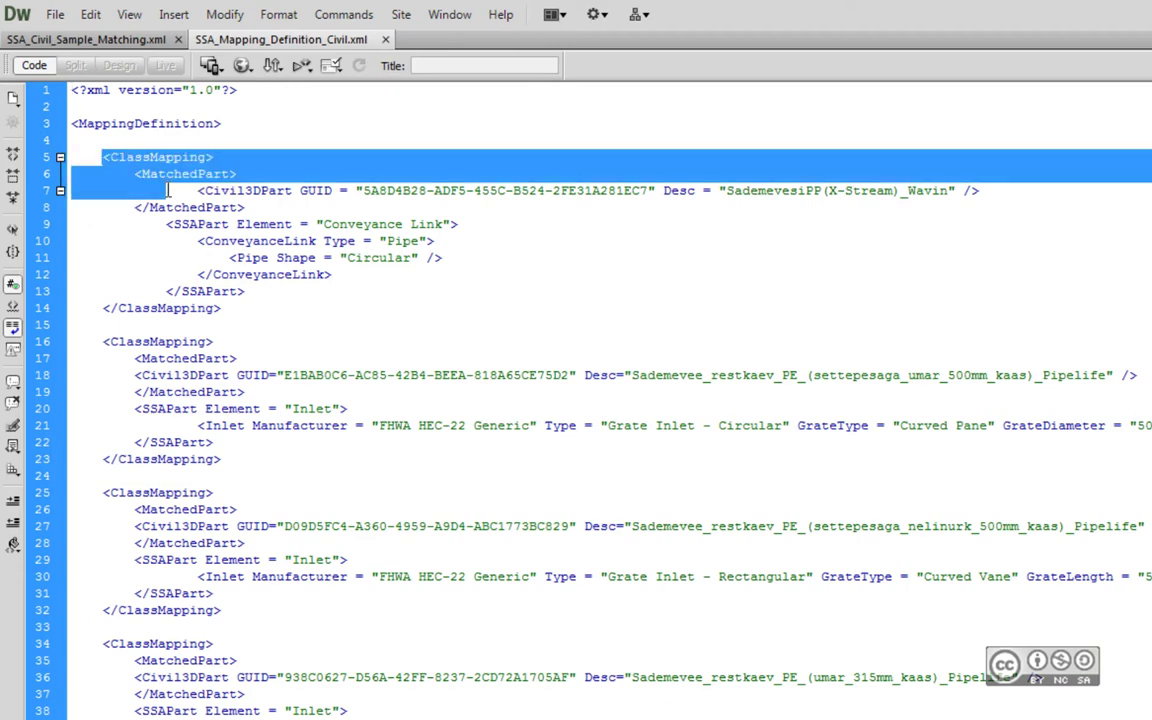
left_click_drag(104, 157, 258, 309)
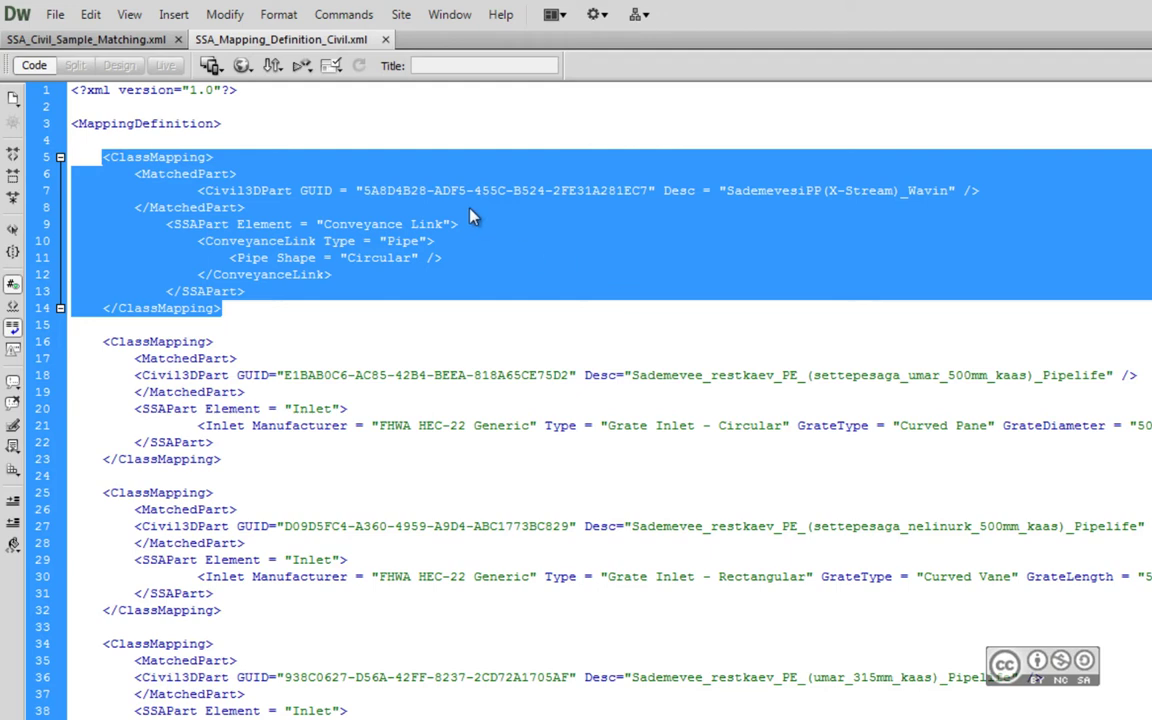
left_click(431, 190)
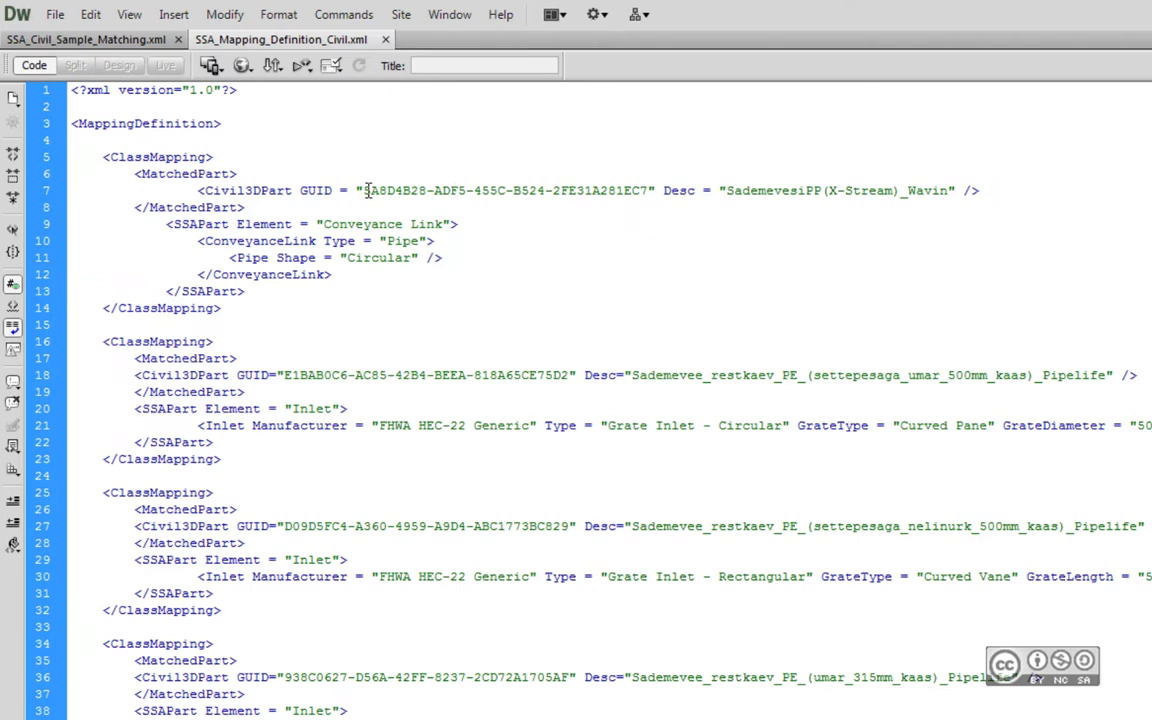
Step: Highlight the pipe part's GUID and Desc values, then the inlet's ClassMapping block
left_click_drag(364, 190, 645, 203)
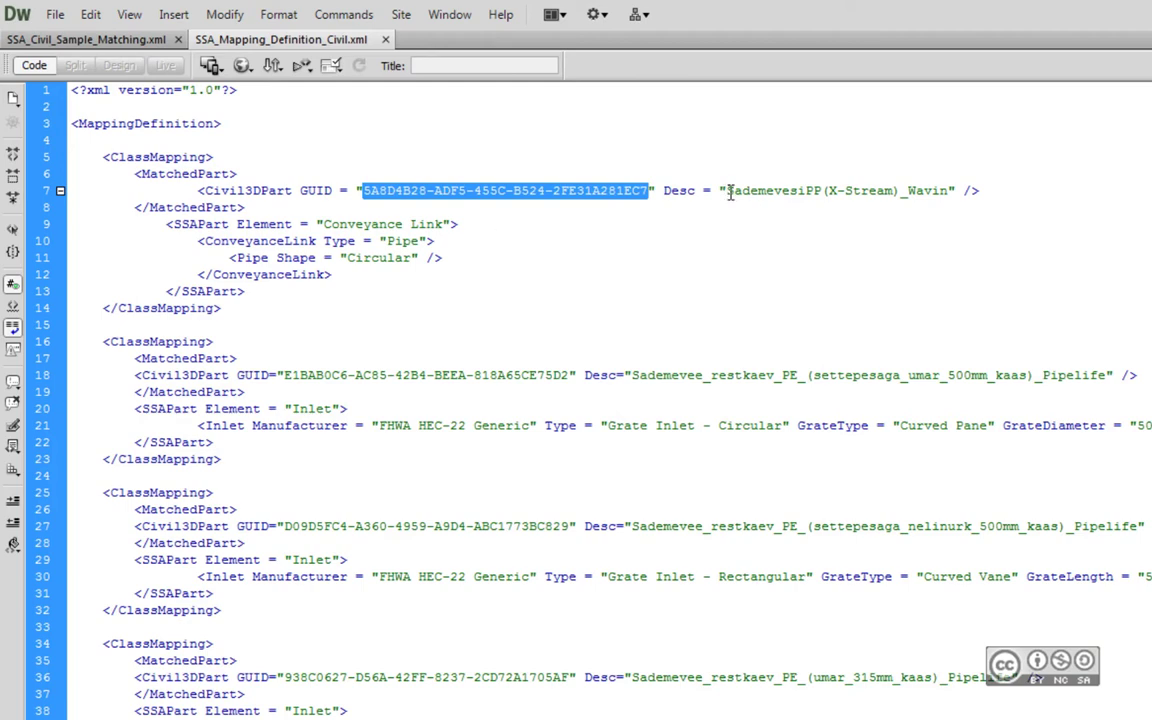
left_click_drag(726, 190, 948, 190)
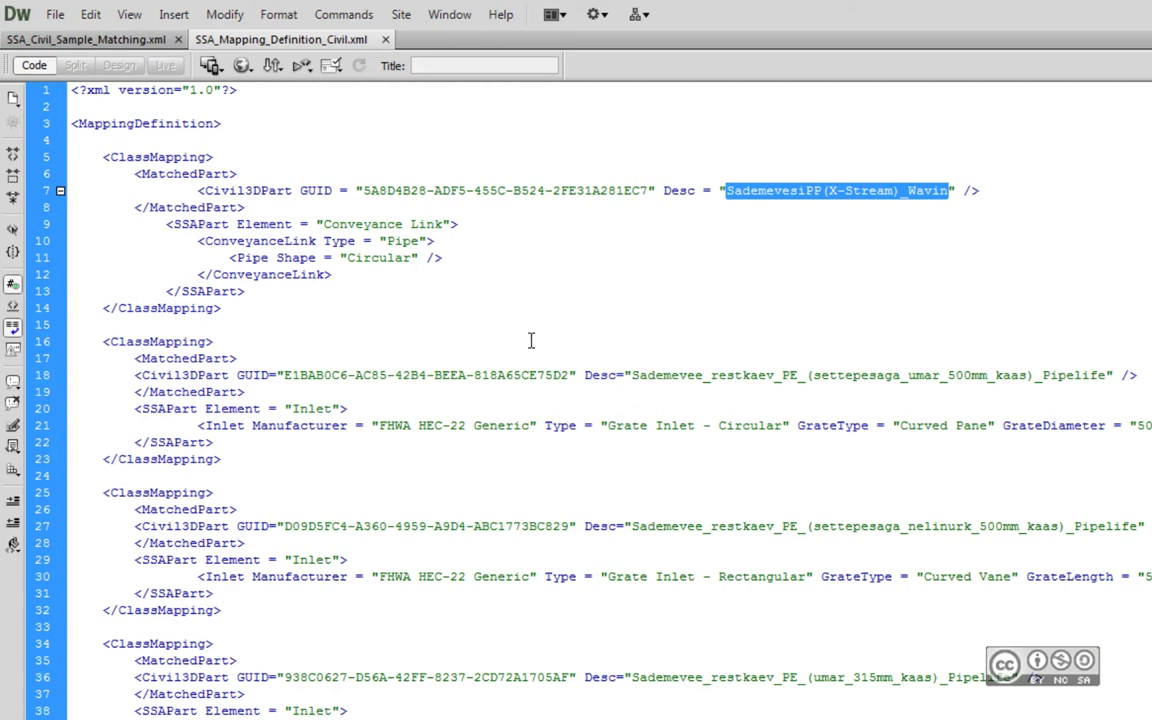
left_click_drag(101, 342, 234, 459)
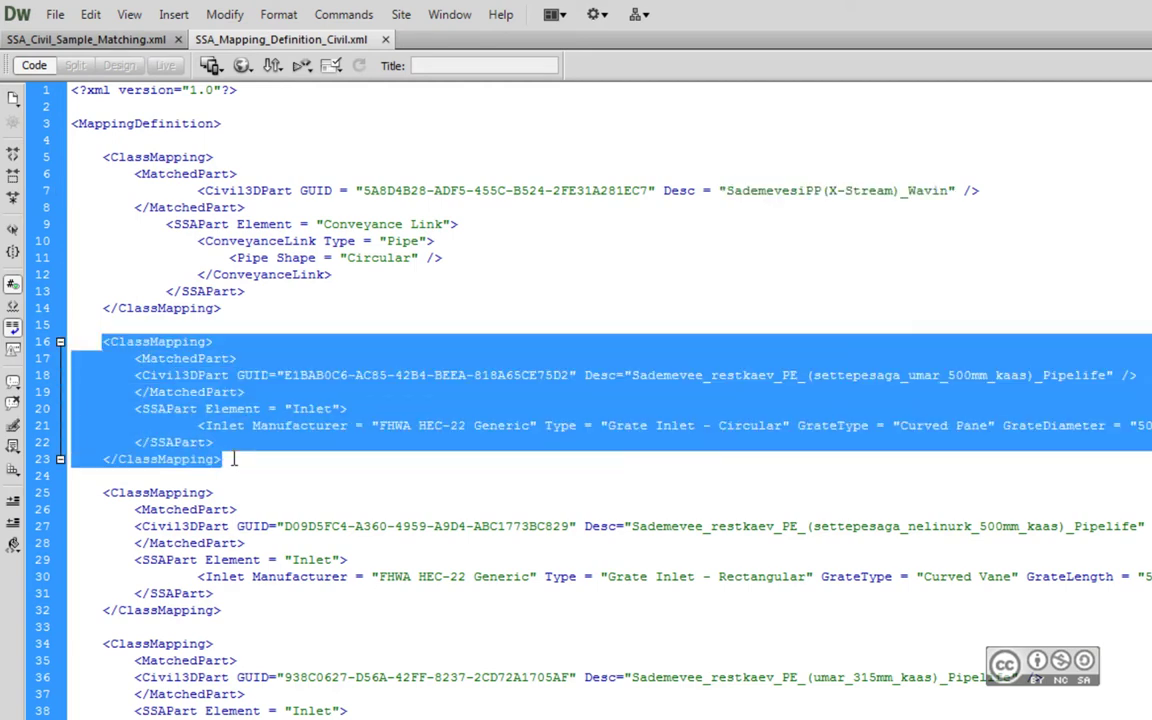
Step: Review the circular inlet mapping: FHWA manufacturer, Grate Inlet - Circular type, GrateDiameter 50
left_click(334, 396)
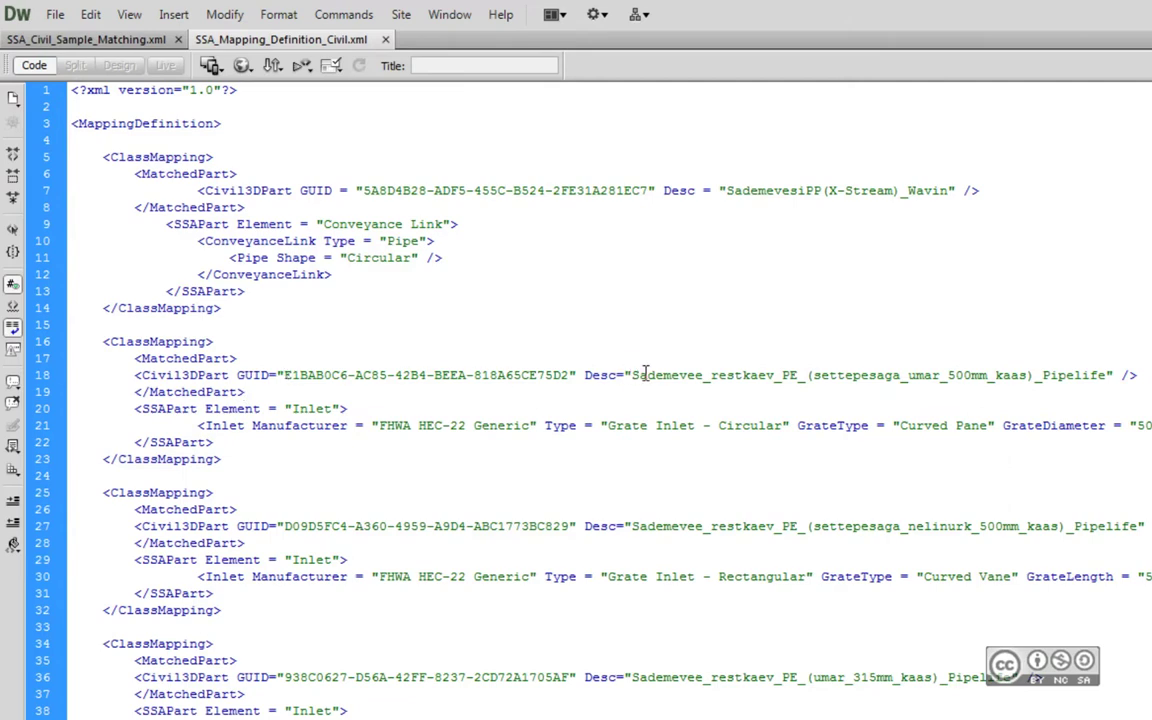
mouse_move(627, 375)
left_mouse_down()
mouse_move(1002, 378)
mouse_move(1036, 402)
left_mouse_up()
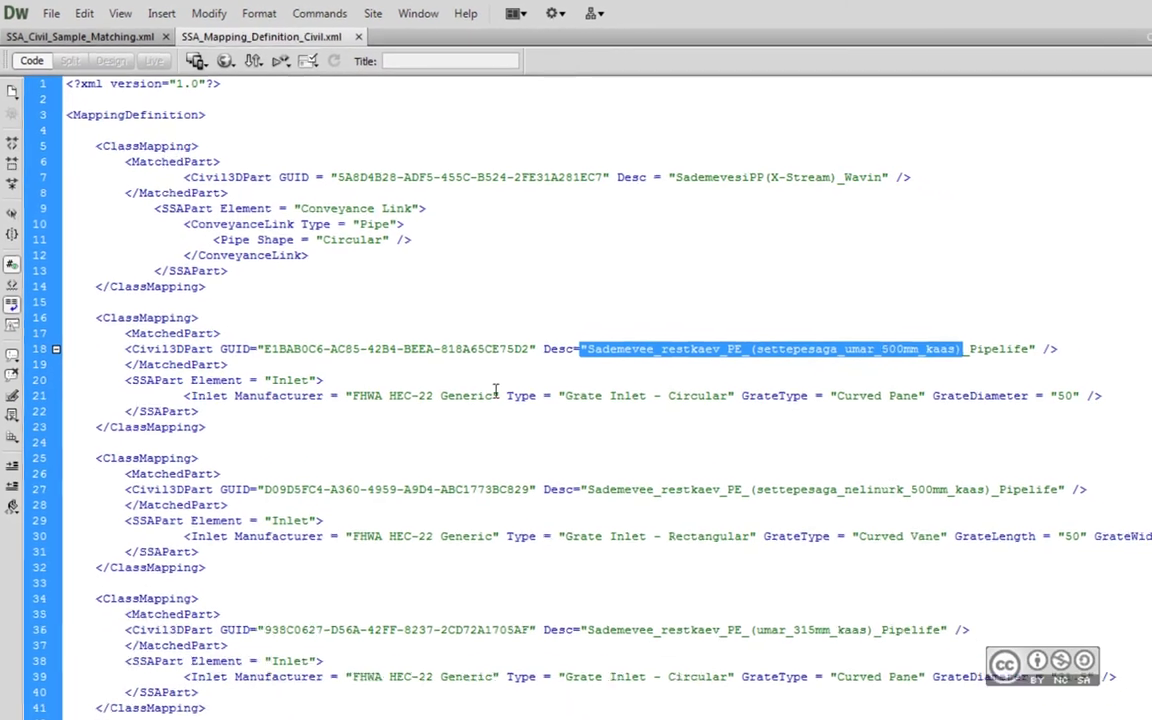
double_click(334, 362)
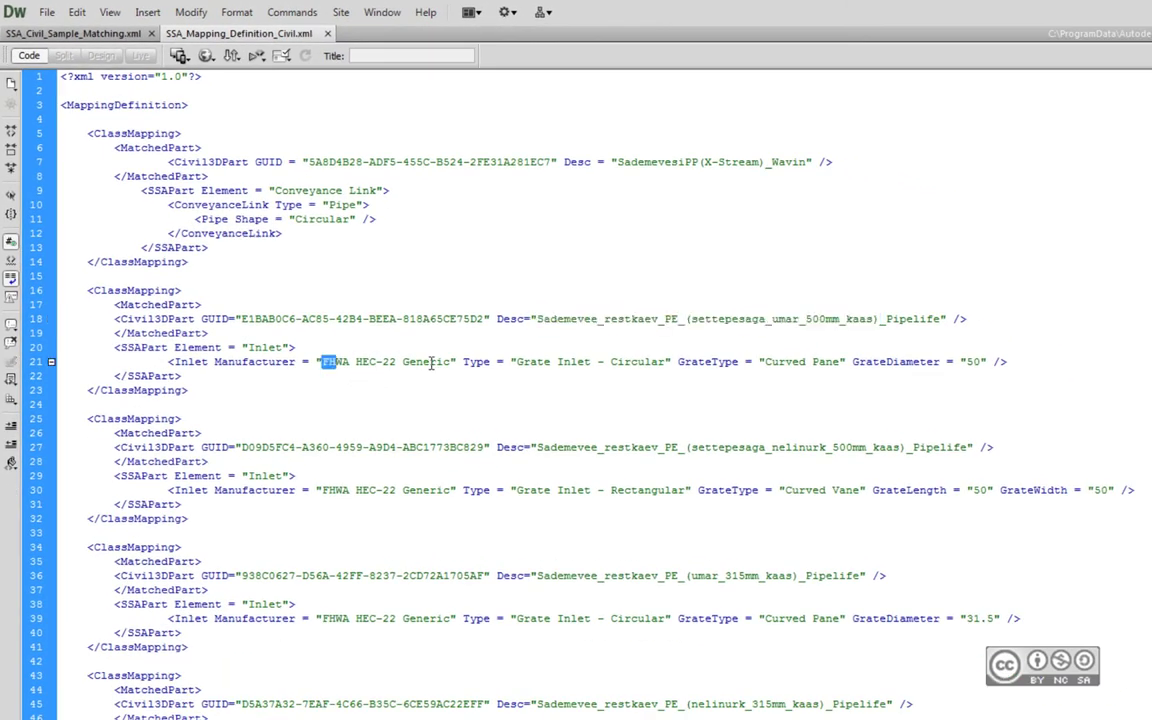
left_click_drag(516, 362, 665, 362)
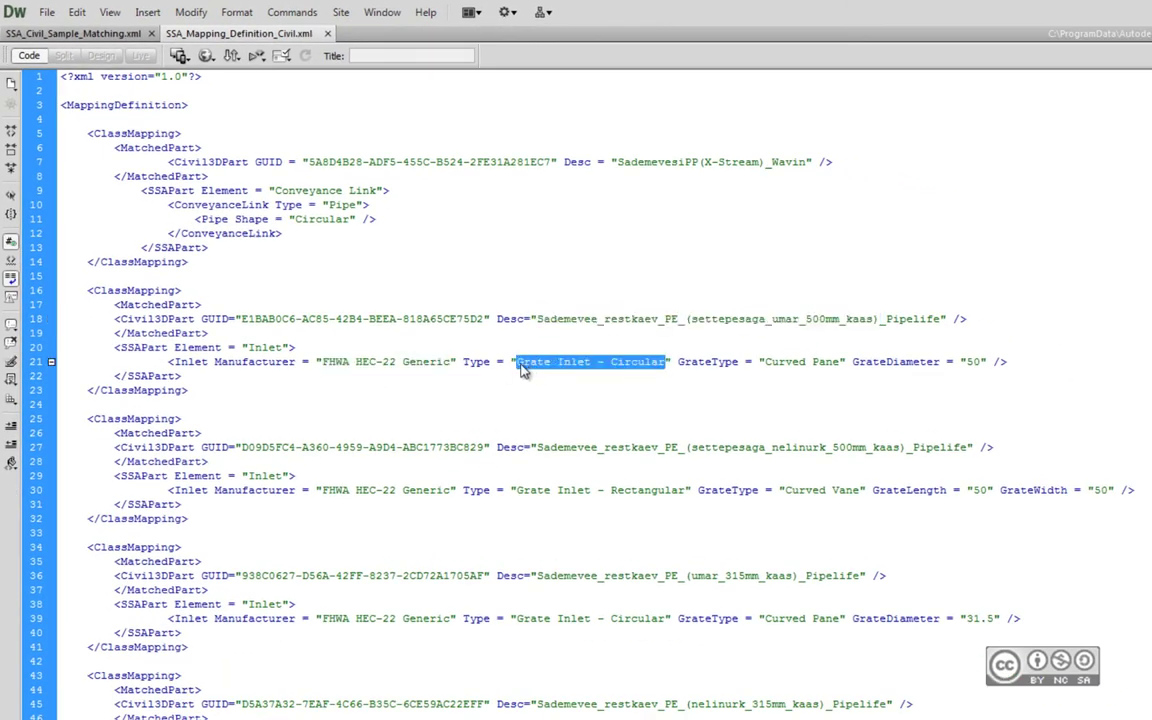
double_click(969, 362)
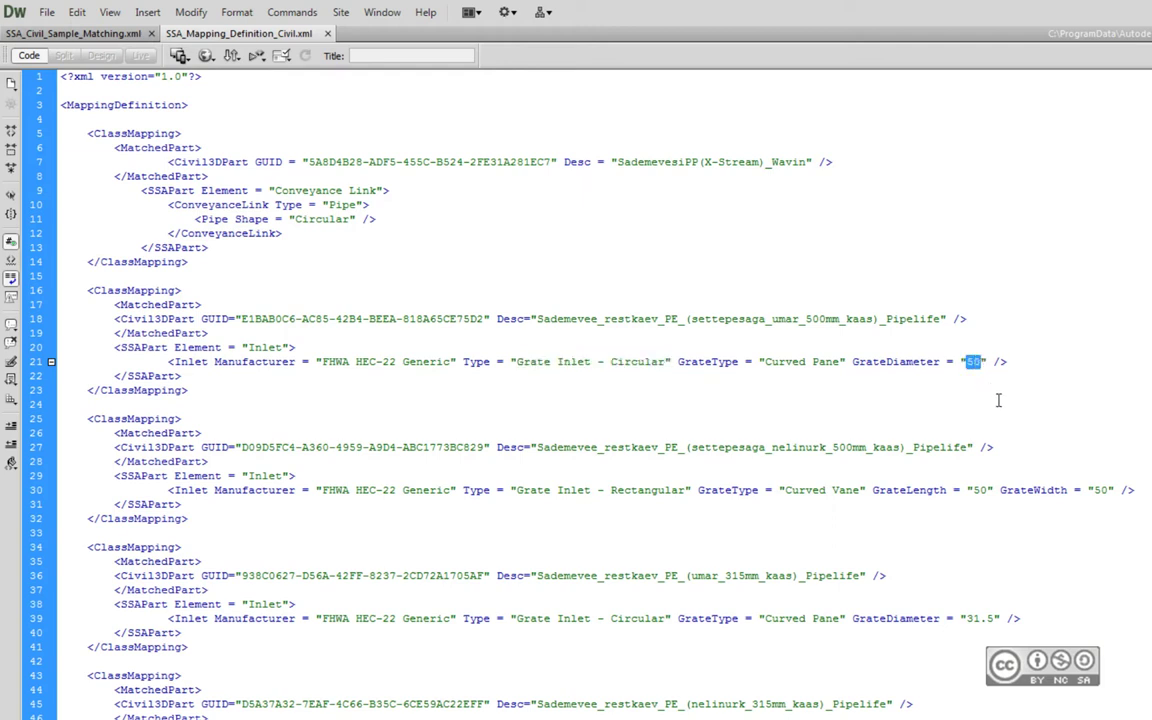
left_click(986, 364)
Step: Select the rectangular-inlet ClassMapping block (lines 25–32), then close SSA_Mapping_Definition_Civil.xml
scroll(479, 522, "down", 1)
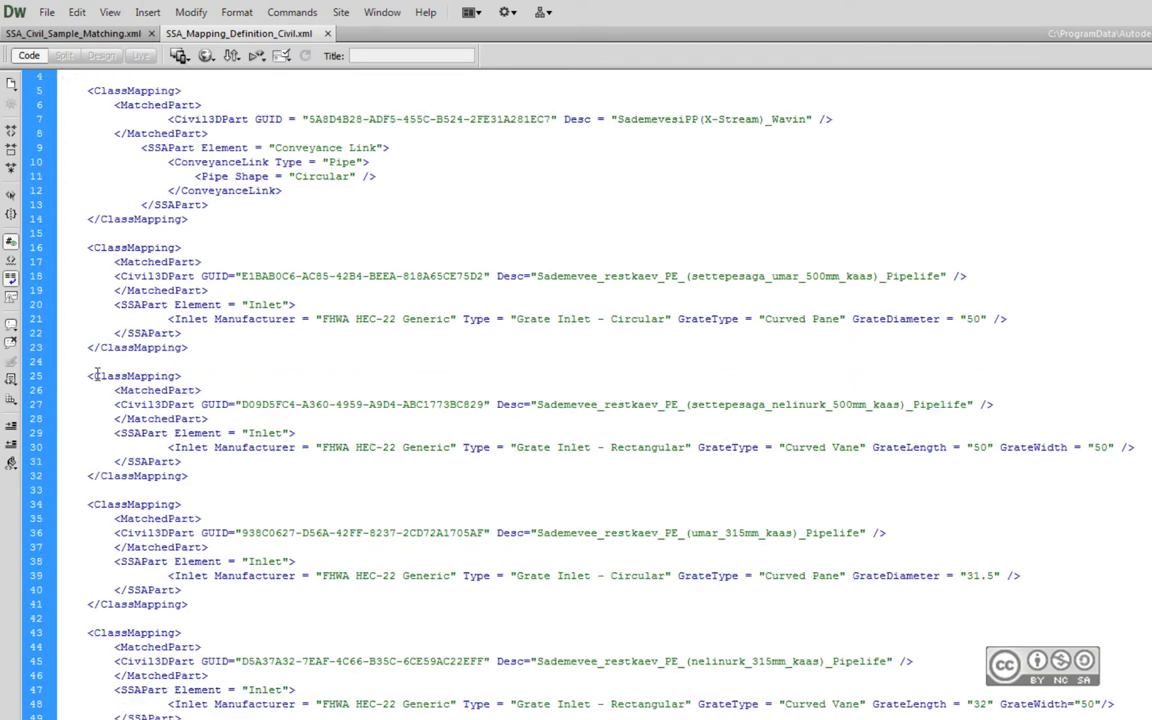
left_click_drag(89, 375, 225, 479)
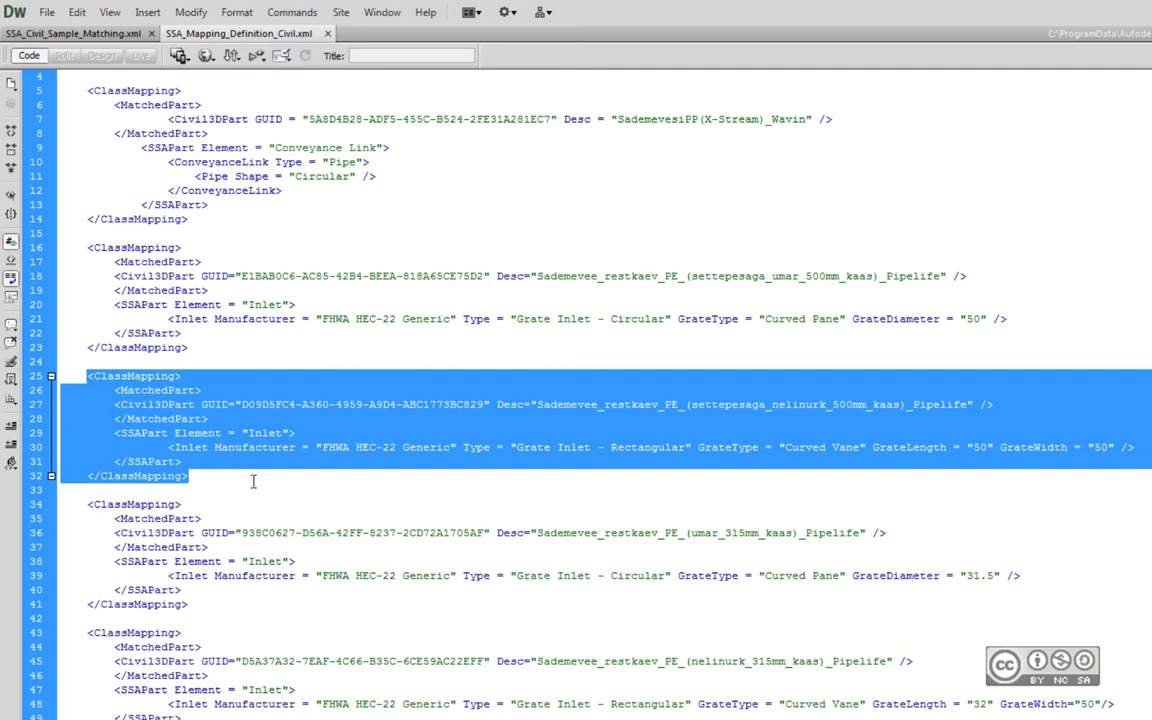
scroll(582, 269, "up", 1)
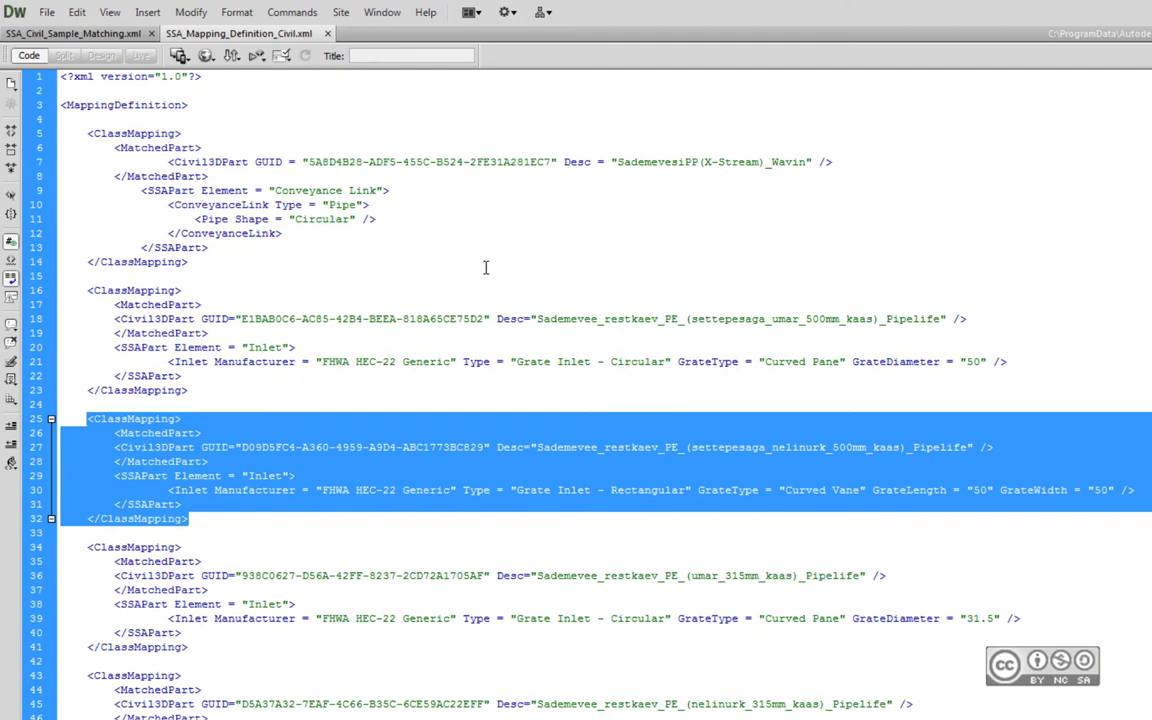
left_click(327, 33)
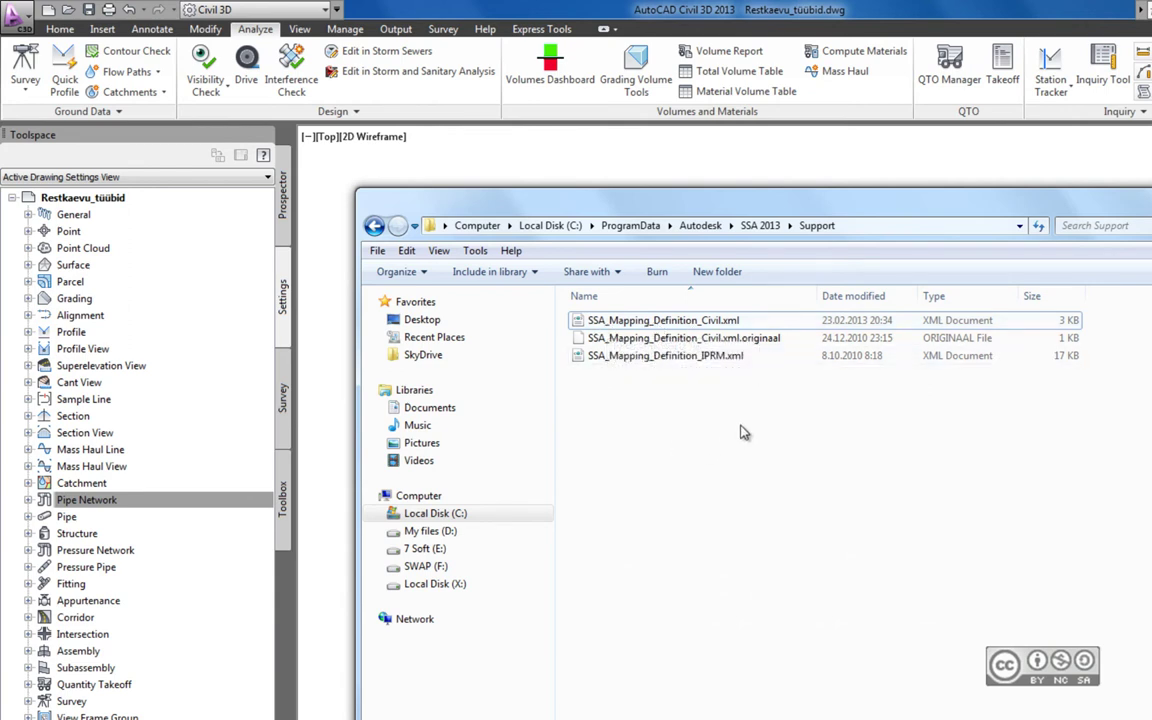
Step: Export Võrk - 1 and Võrk - 2 (1) through Edit in Storm and Sanitary Analysis
left_click(344, 78)
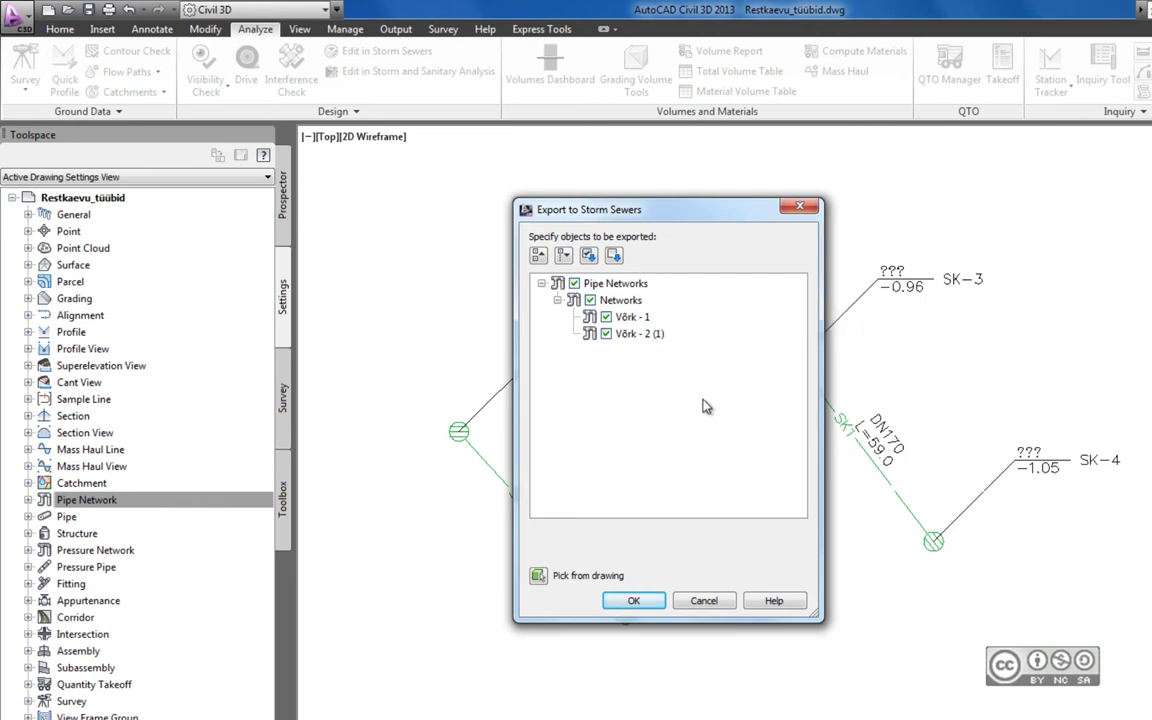
left_click(633, 600)
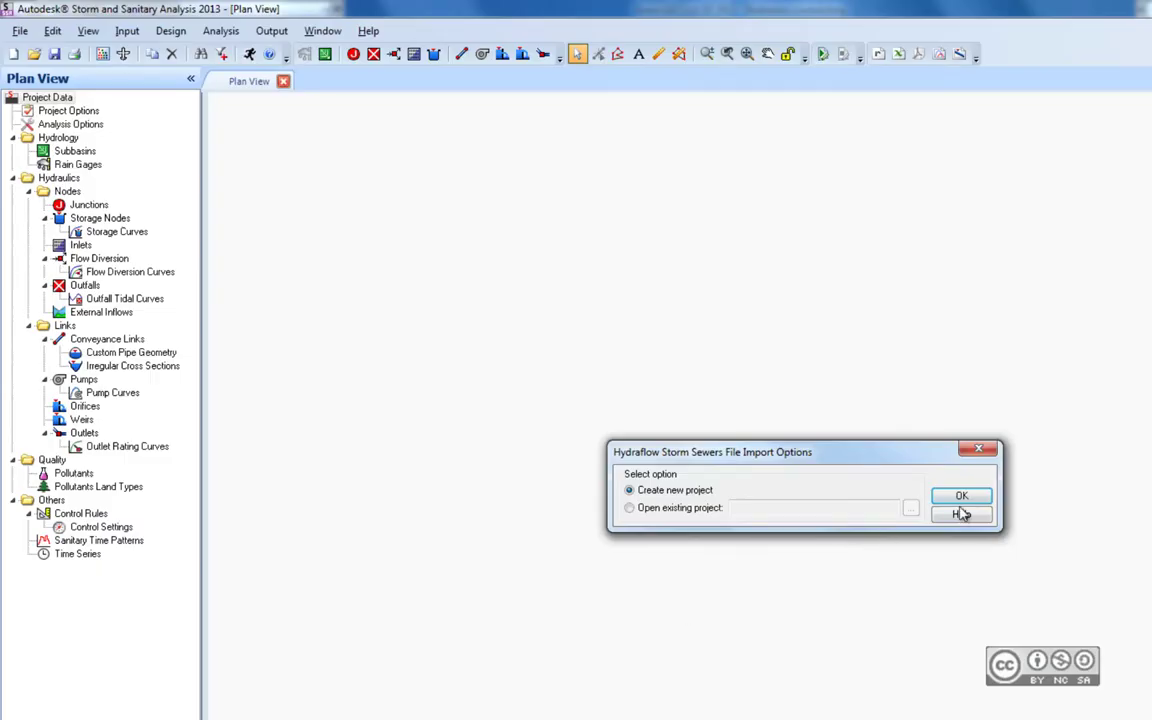
Step: Import the networks as a new project without saving the import log
left_click(963, 497)
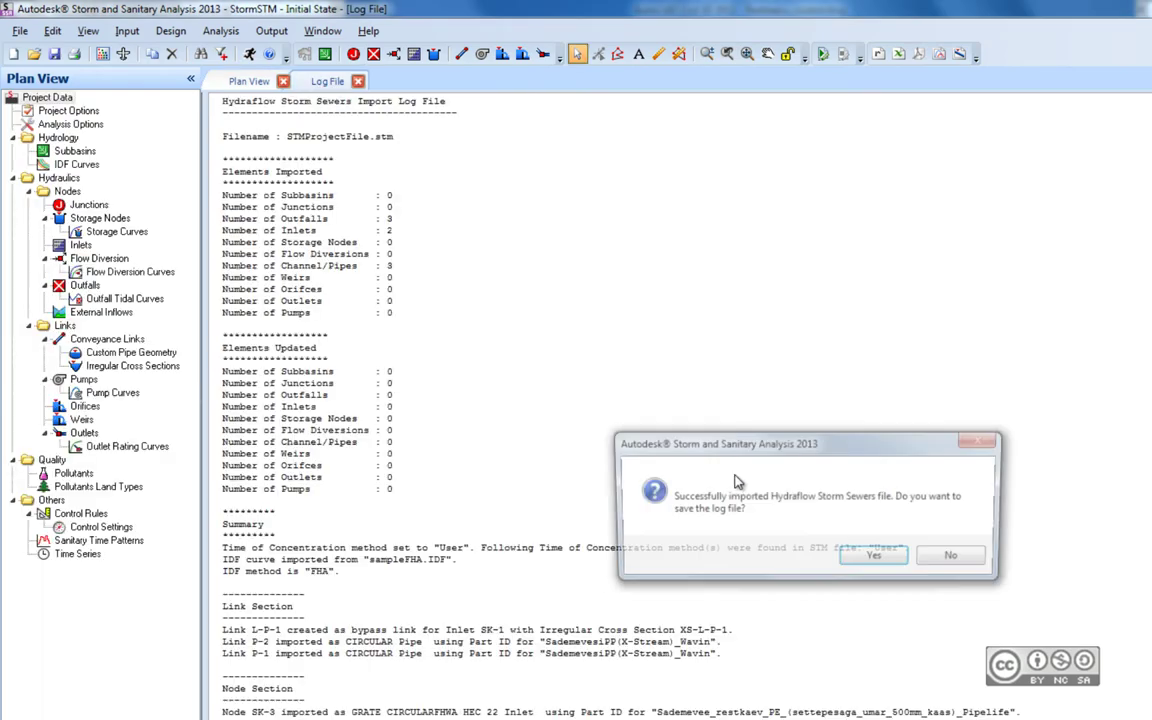
left_click(957, 558)
left_click(357, 81)
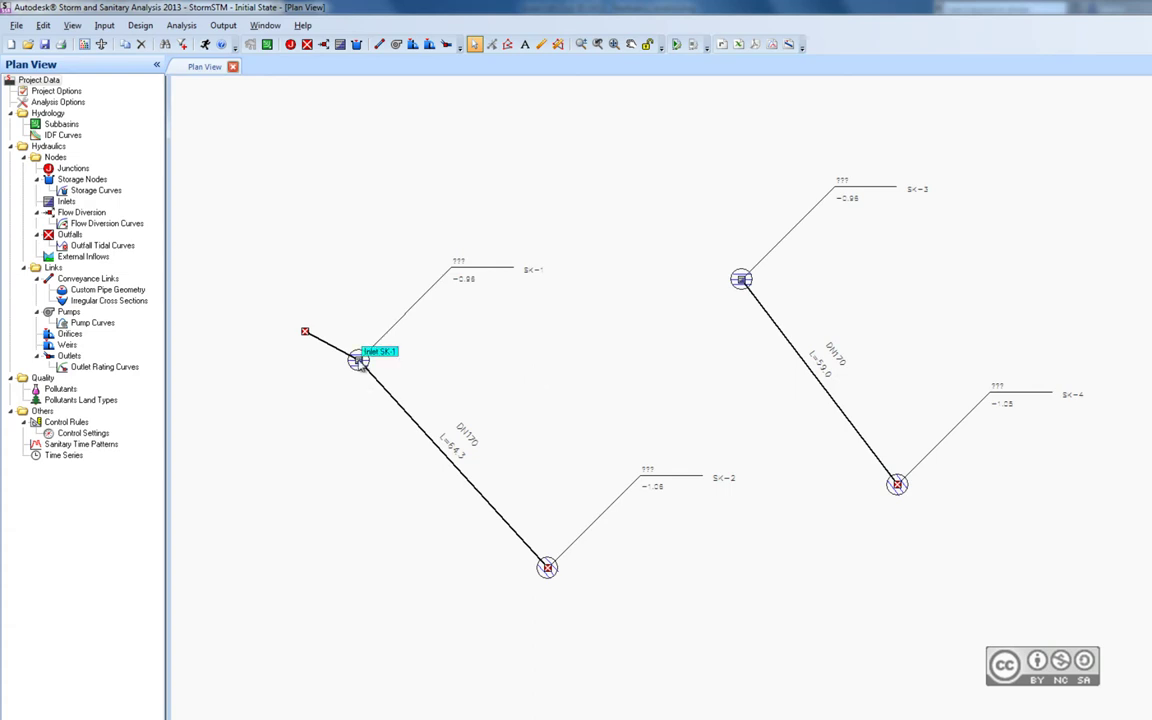
Step: Confirm inlets SK-1 and SK-3 are circular grates, then close the project without saving
double_click(358, 360)
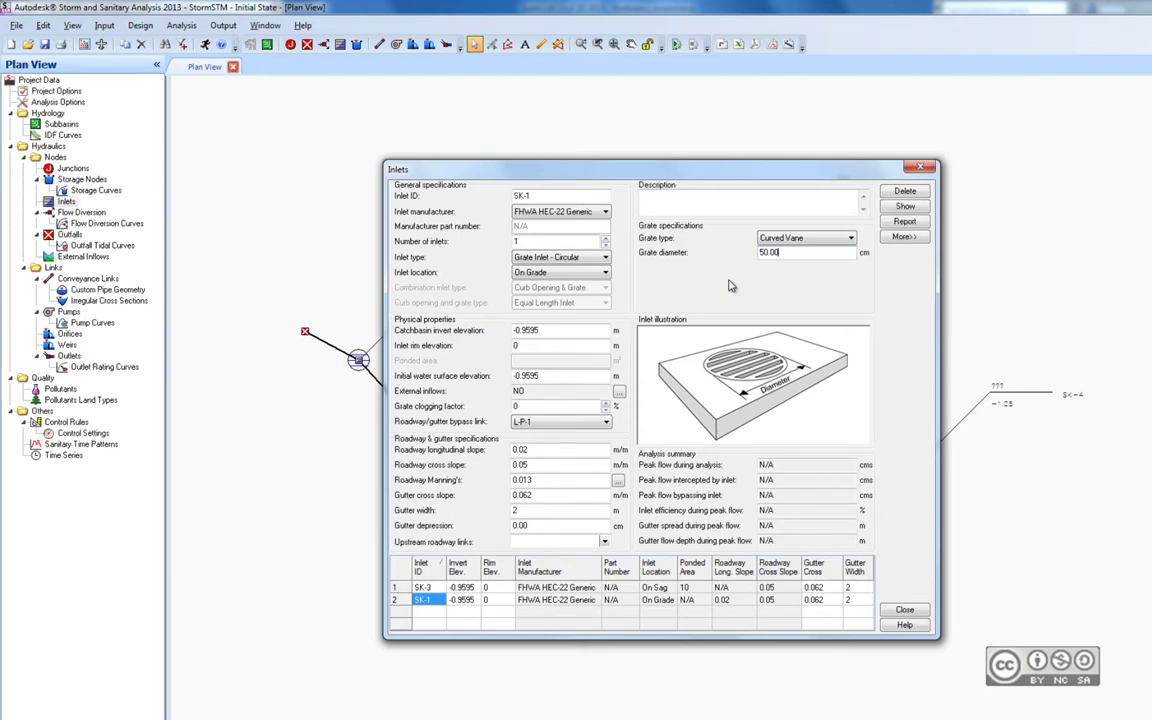
left_click(905, 611)
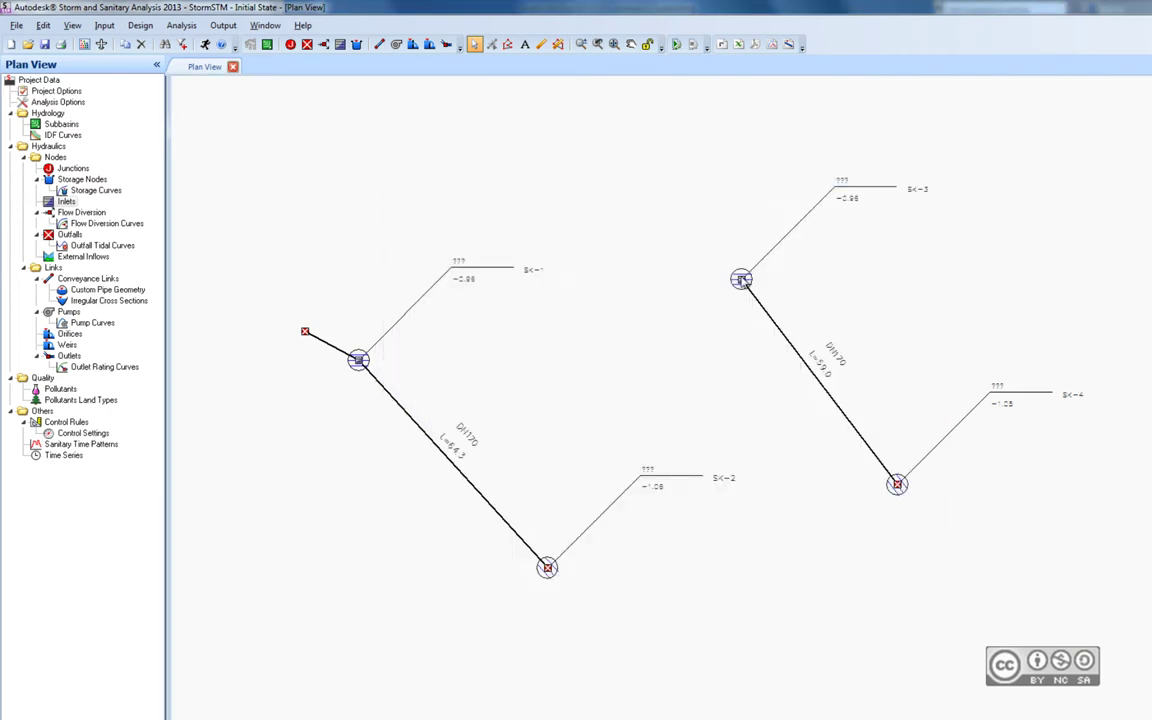
double_click(741, 279)
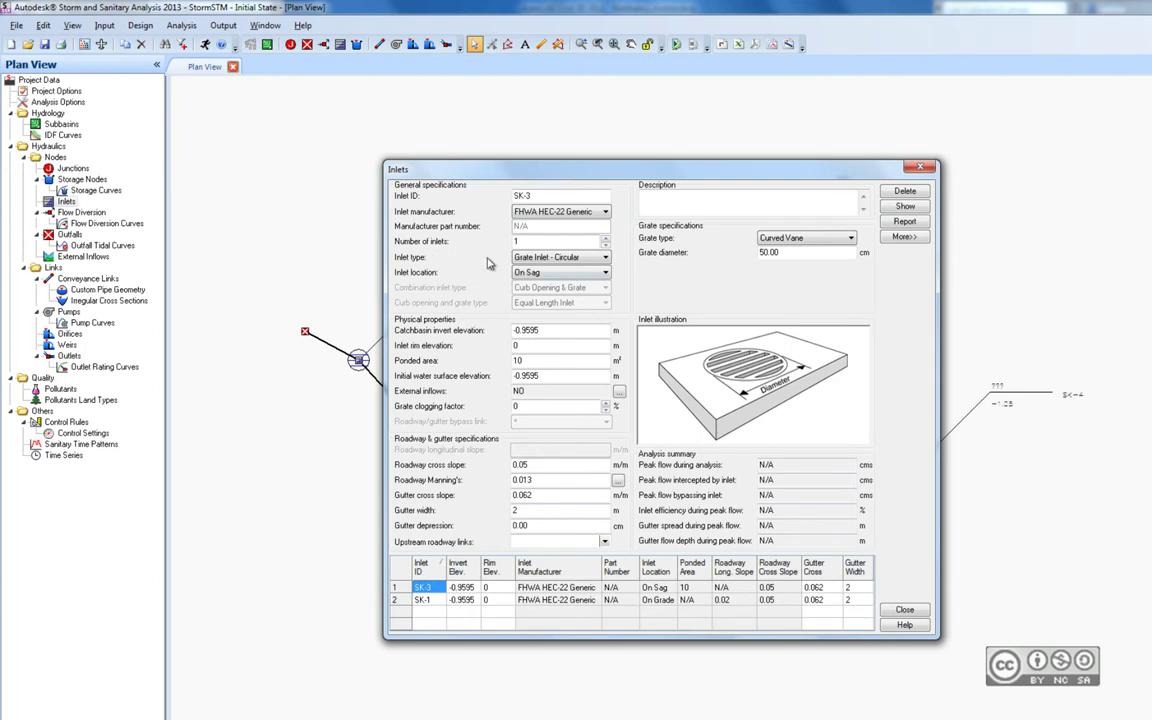
left_click(905, 610)
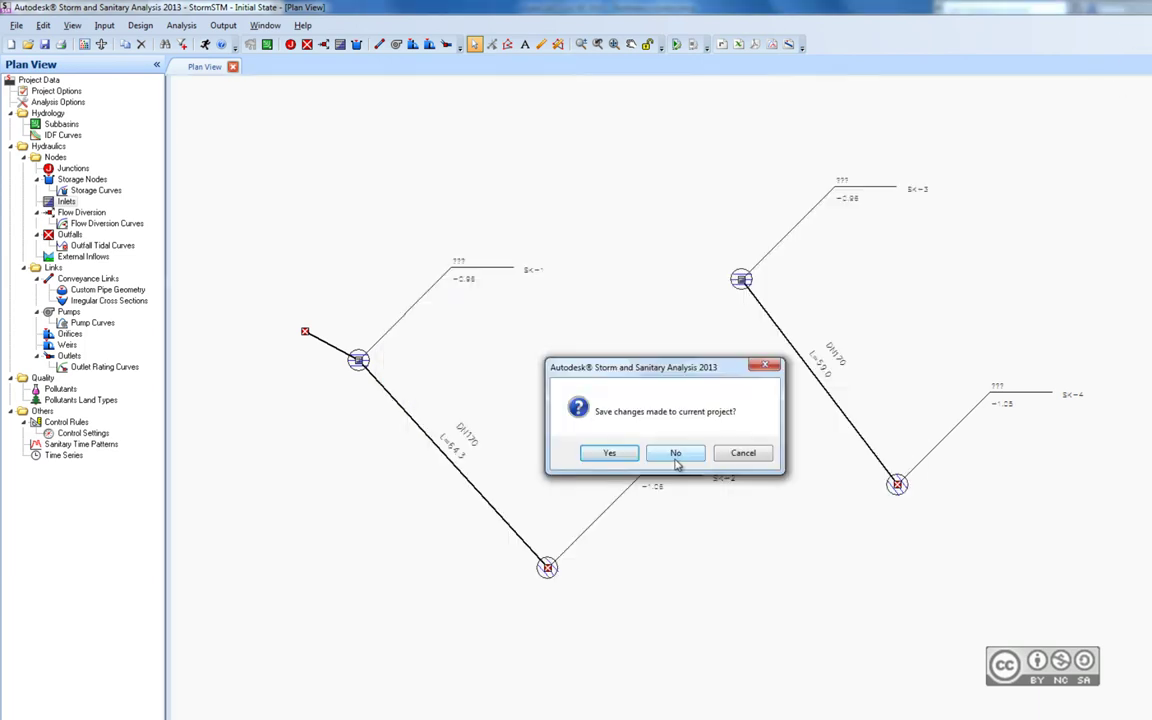
left_click(674, 458)
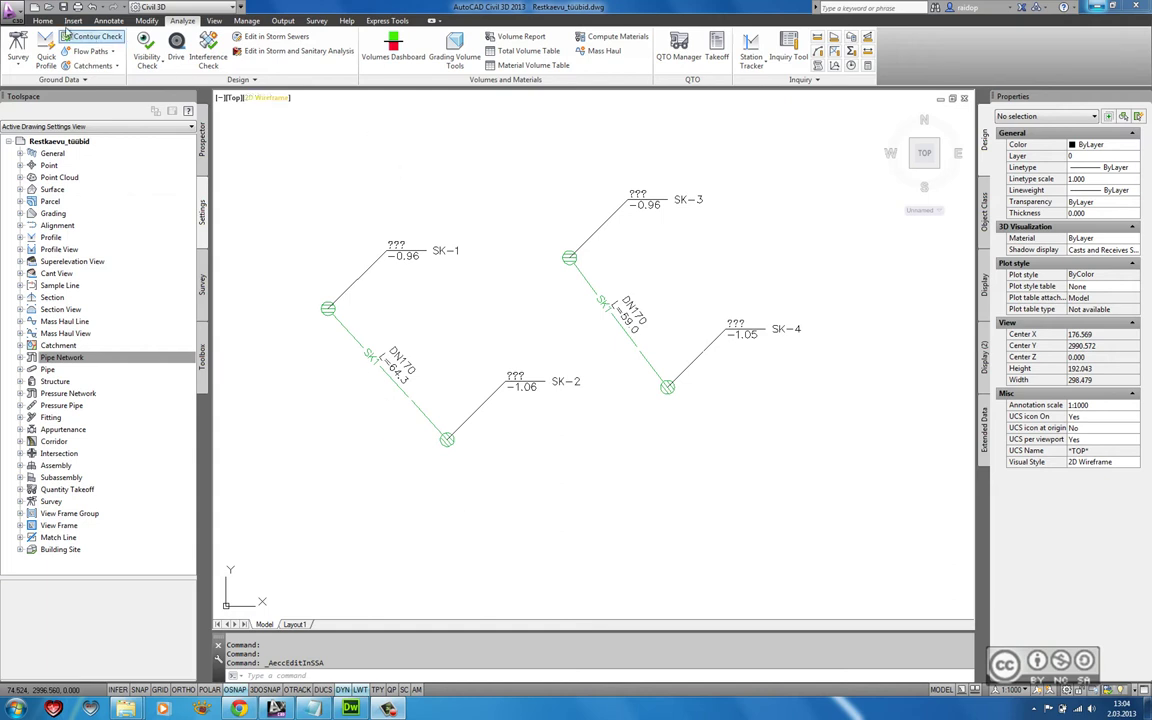
Step: Start the Pipe Network Creation Tools and accept the new network settings for Võrk - 2
left_click(43, 21)
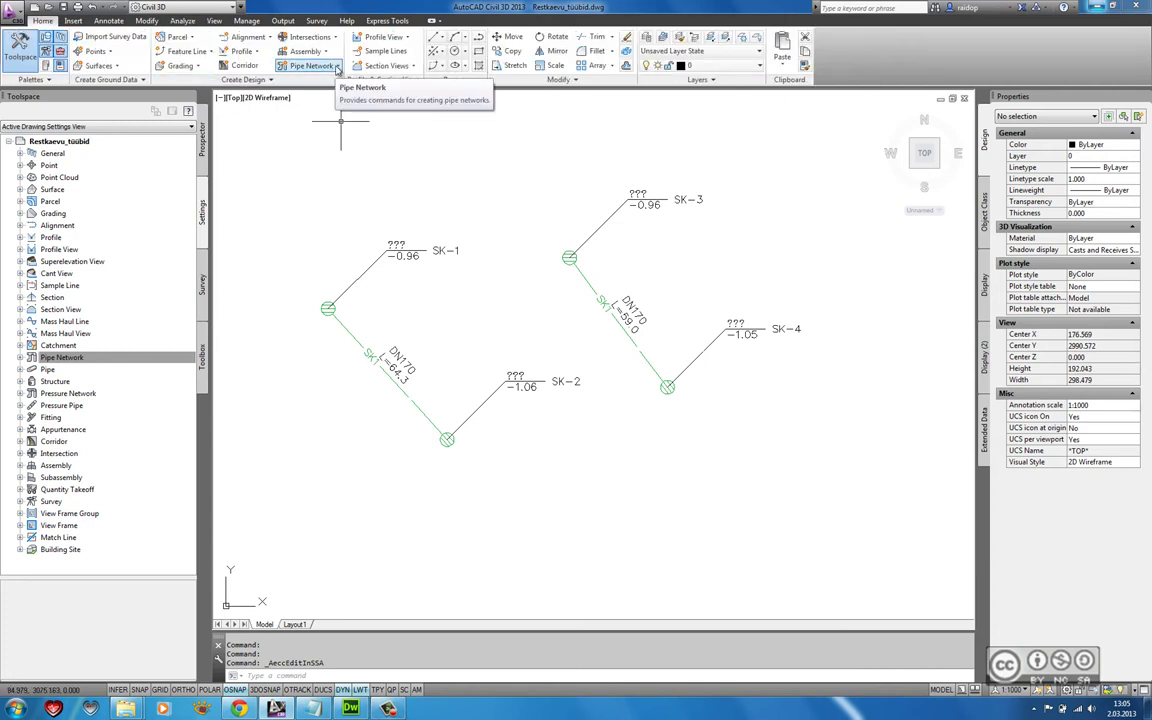
left_click(337, 66)
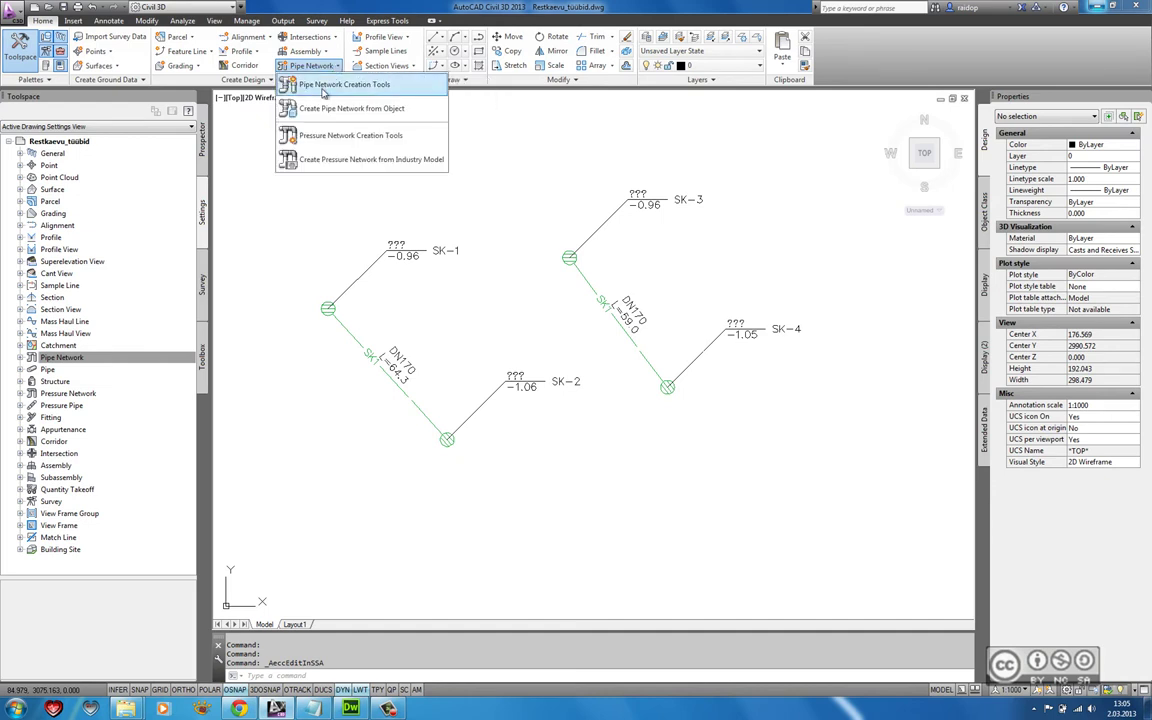
left_click(340, 86)
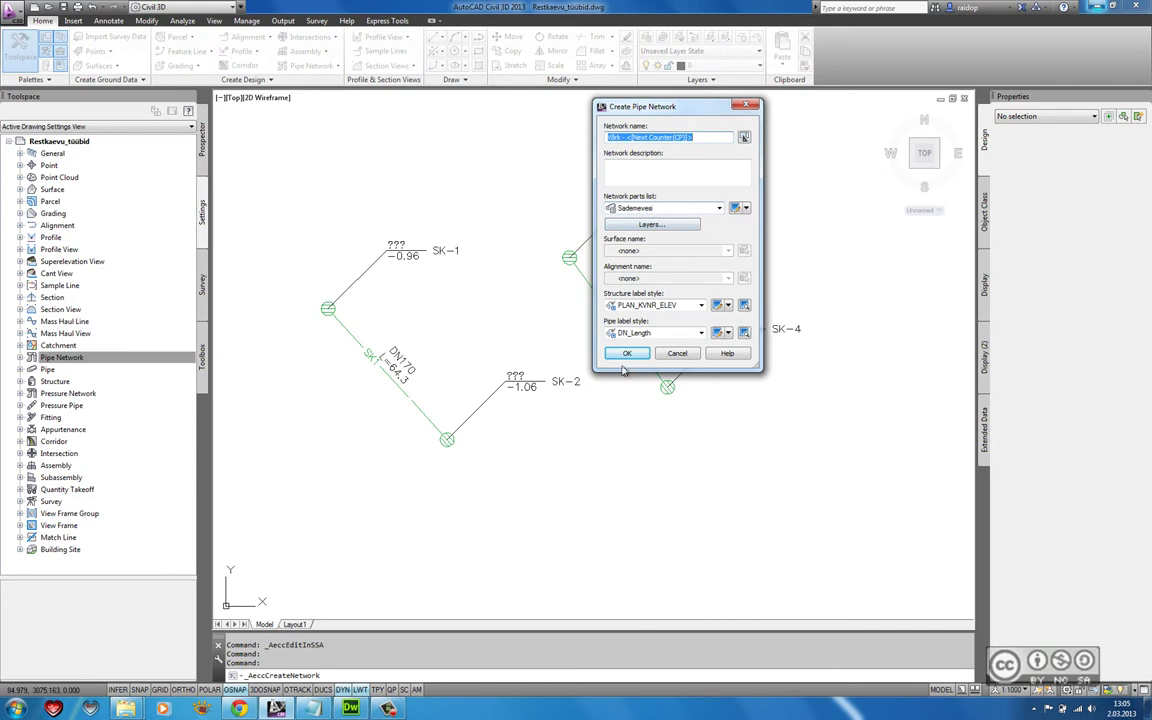
left_click(627, 358)
Step: Choose the Kaevu korpus 560 teleskooptoru 500 structure and the pipes-and-structures placement mode
left_click(448, 127)
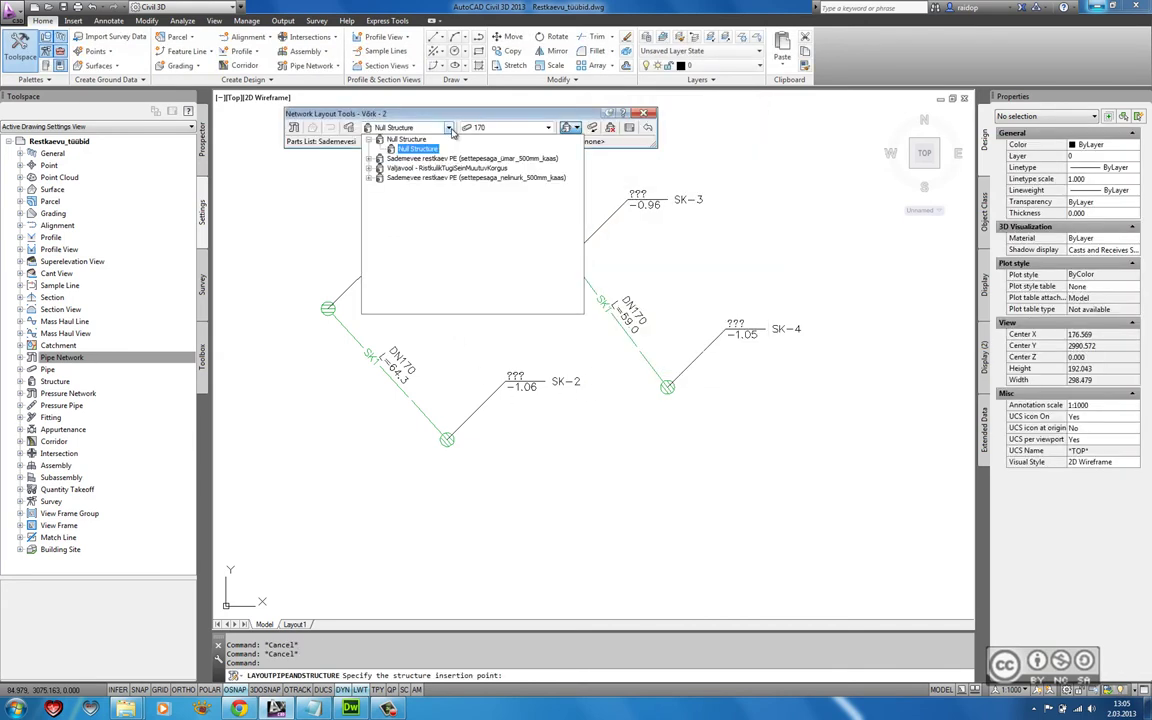
left_click(415, 177)
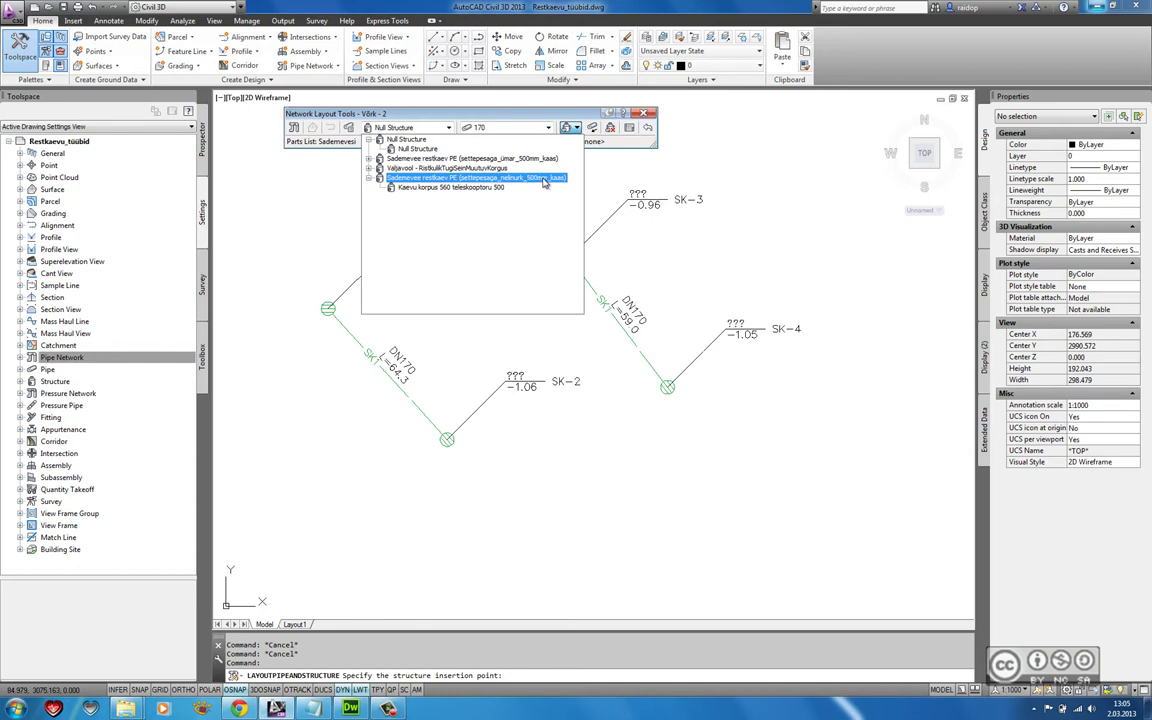
left_click(440, 187)
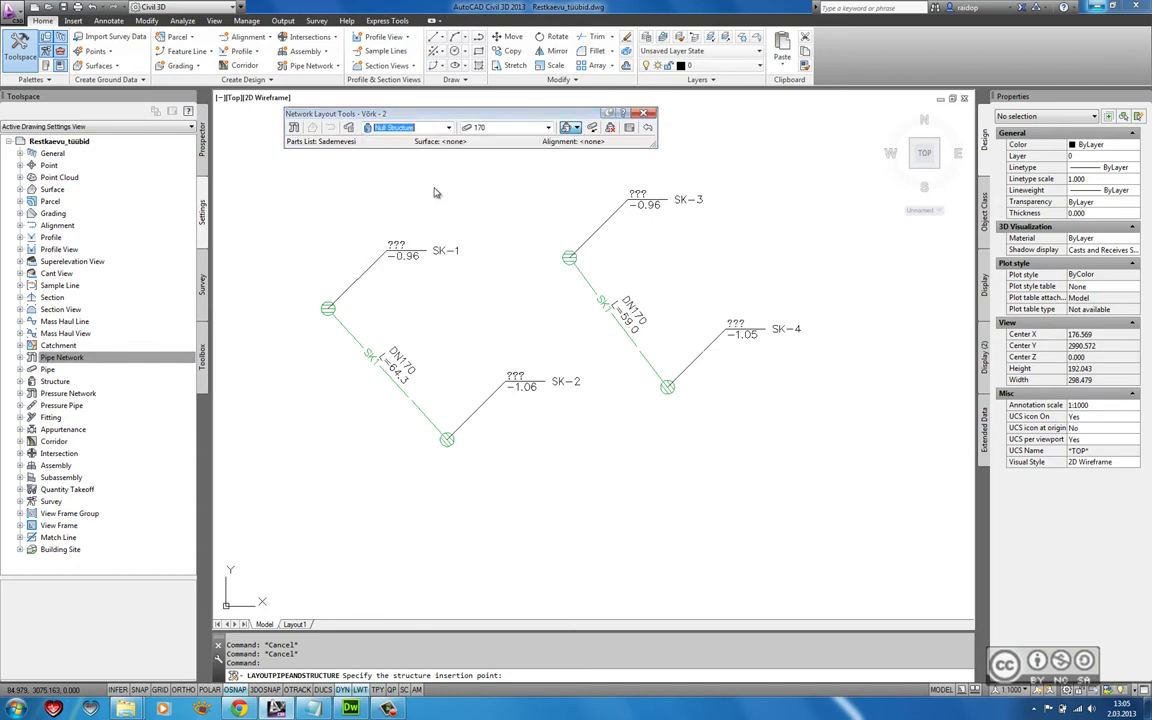
left_click(577, 128)
left_click(580, 146)
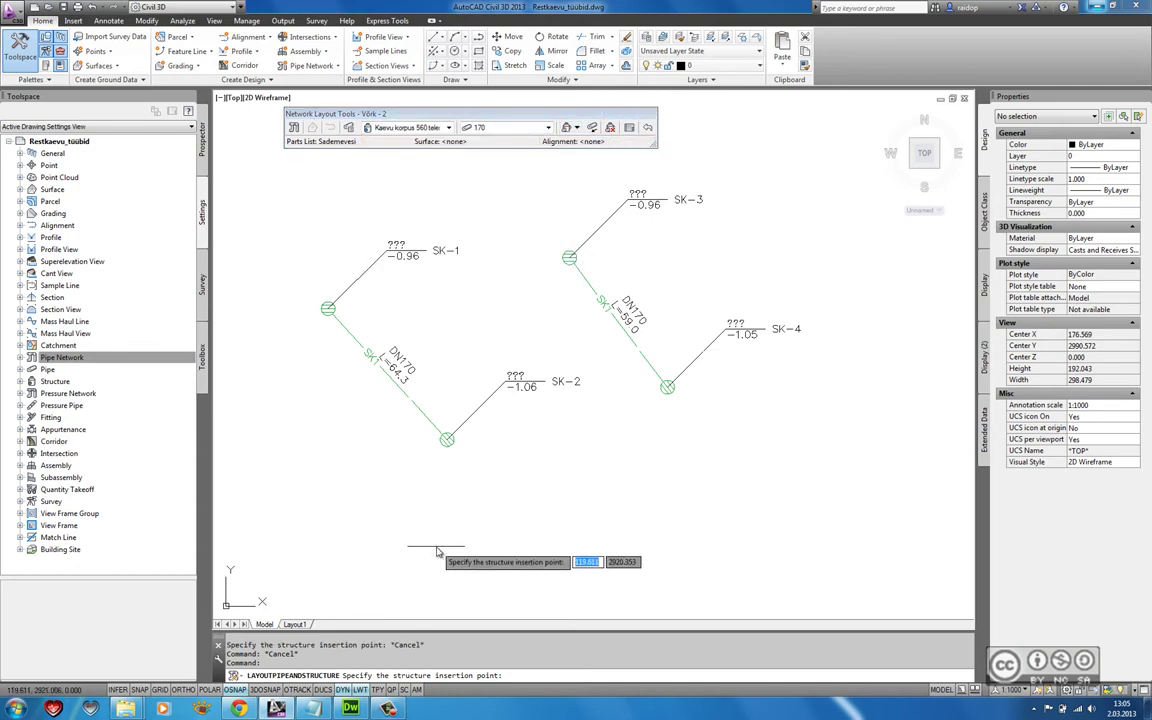
key("Escape")
Step: Place structures SK-5 and SK-6 joined by a DN170 pipe, L=93.0, and select SK-5
left_click(428, 536)
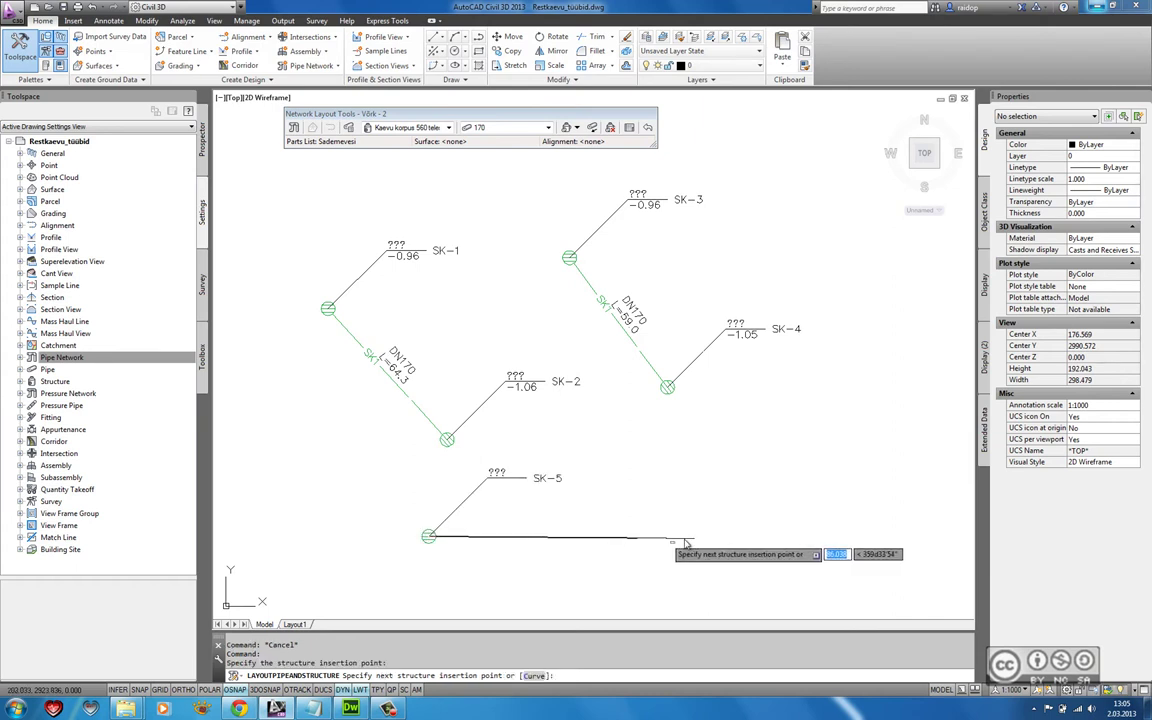
left_click(685, 537)
right_click(684, 505)
left_click(690, 509)
left_click(428, 537)
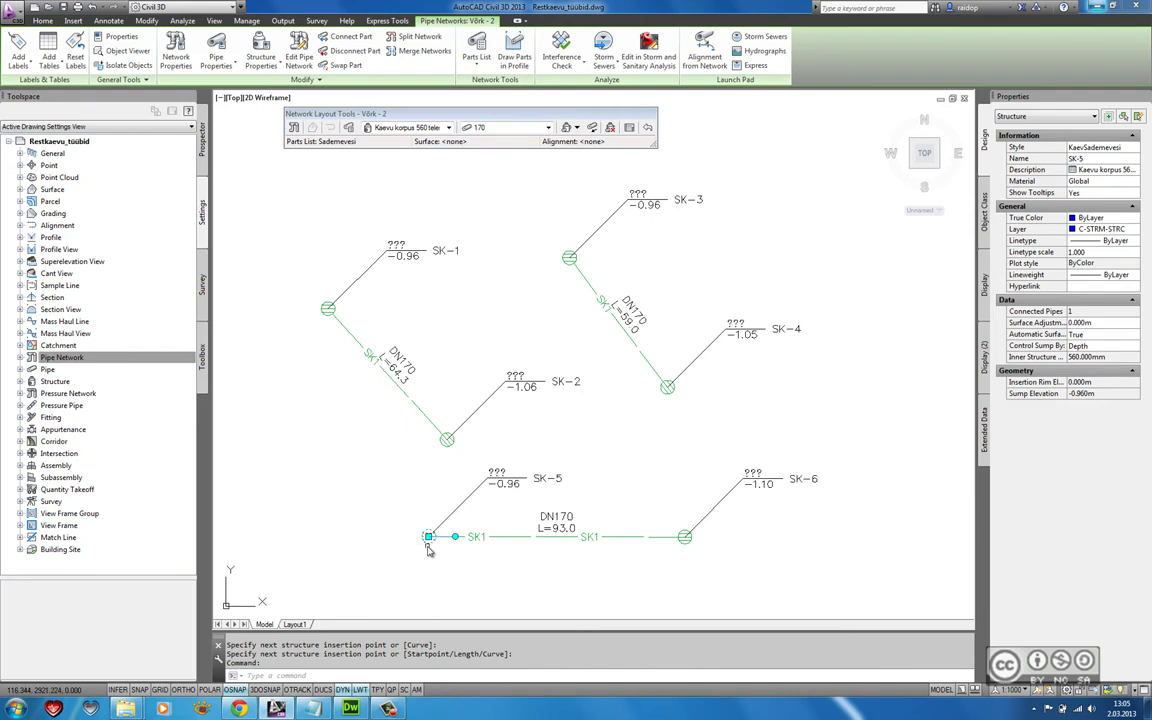
Step: Set structure SK-5's Inlet Location to On Sag in its properties
left_click(260, 52)
scroll(899, 284, "down", 2)
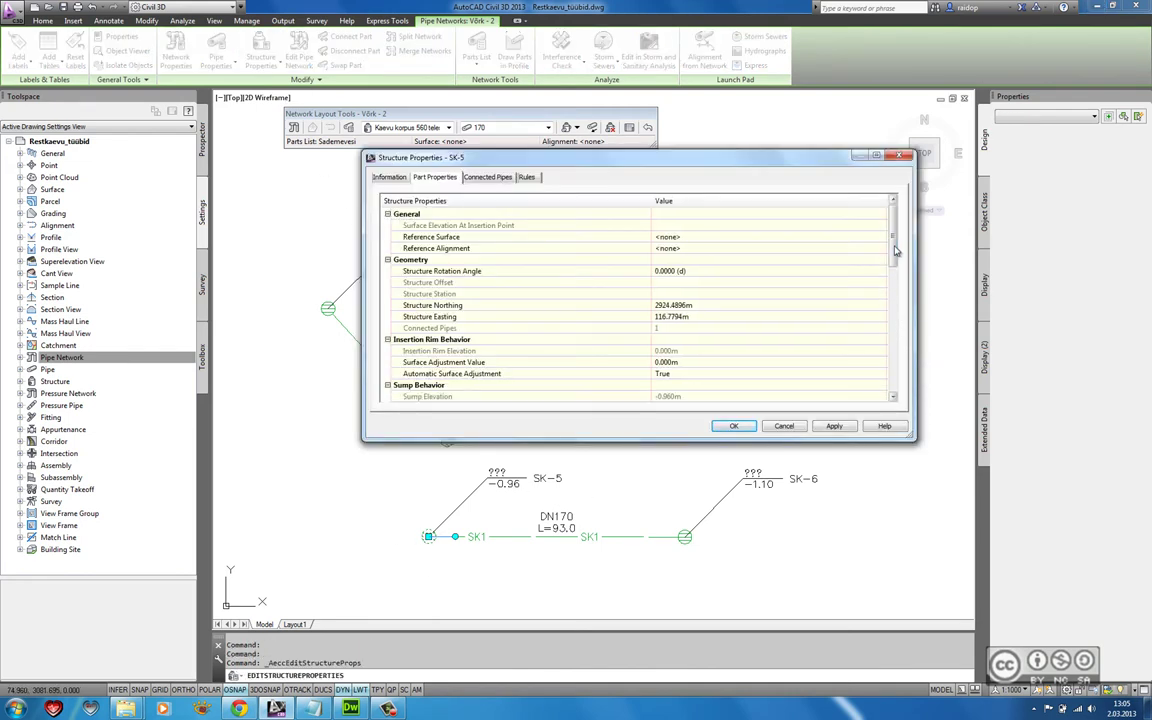
scroll(899, 284, "down", 4)
left_click(880, 305)
left_click(690, 323)
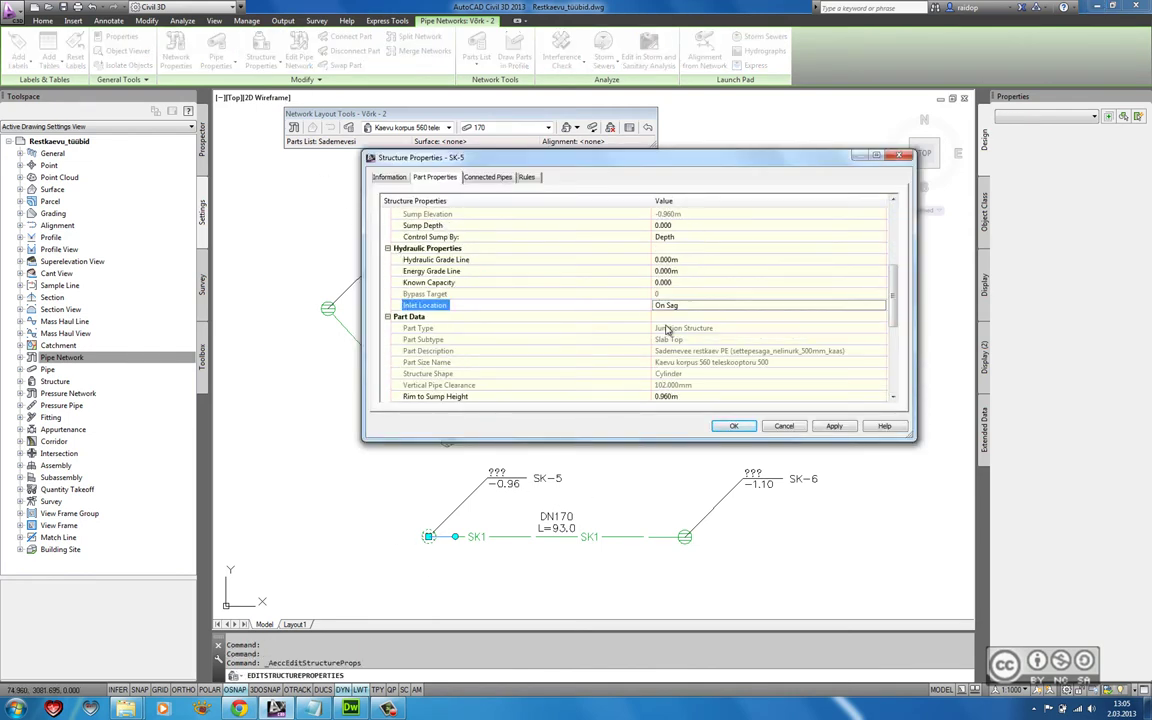
left_click(834, 428)
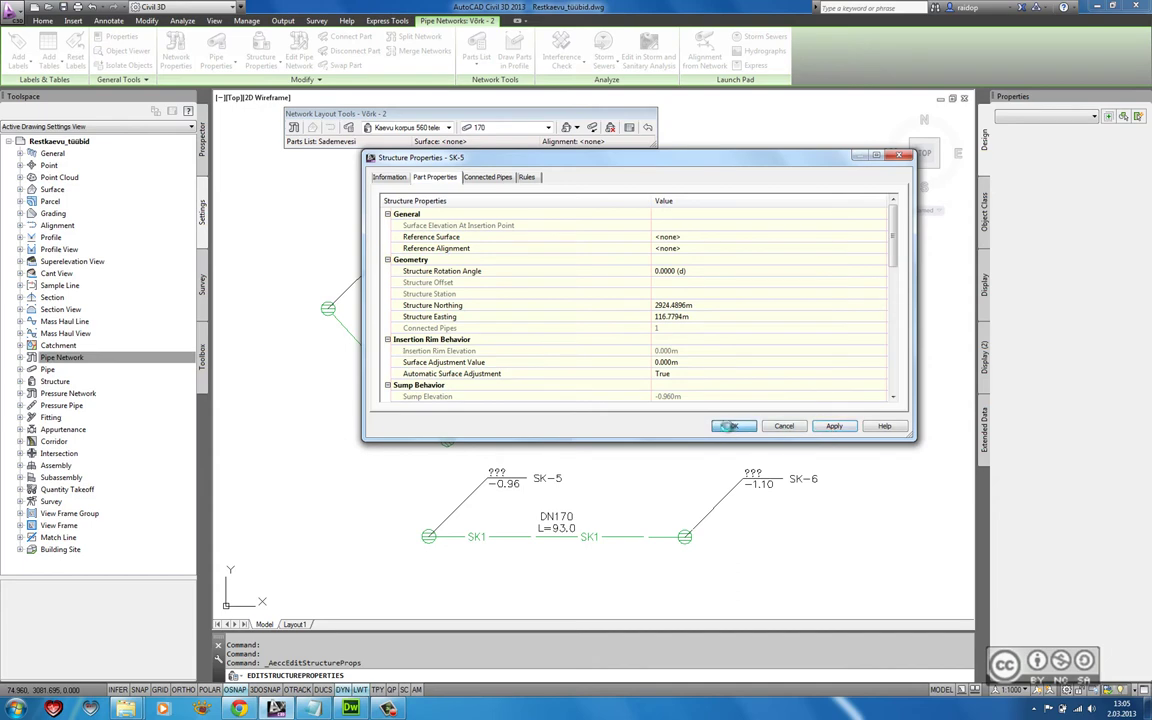
left_click(733, 427)
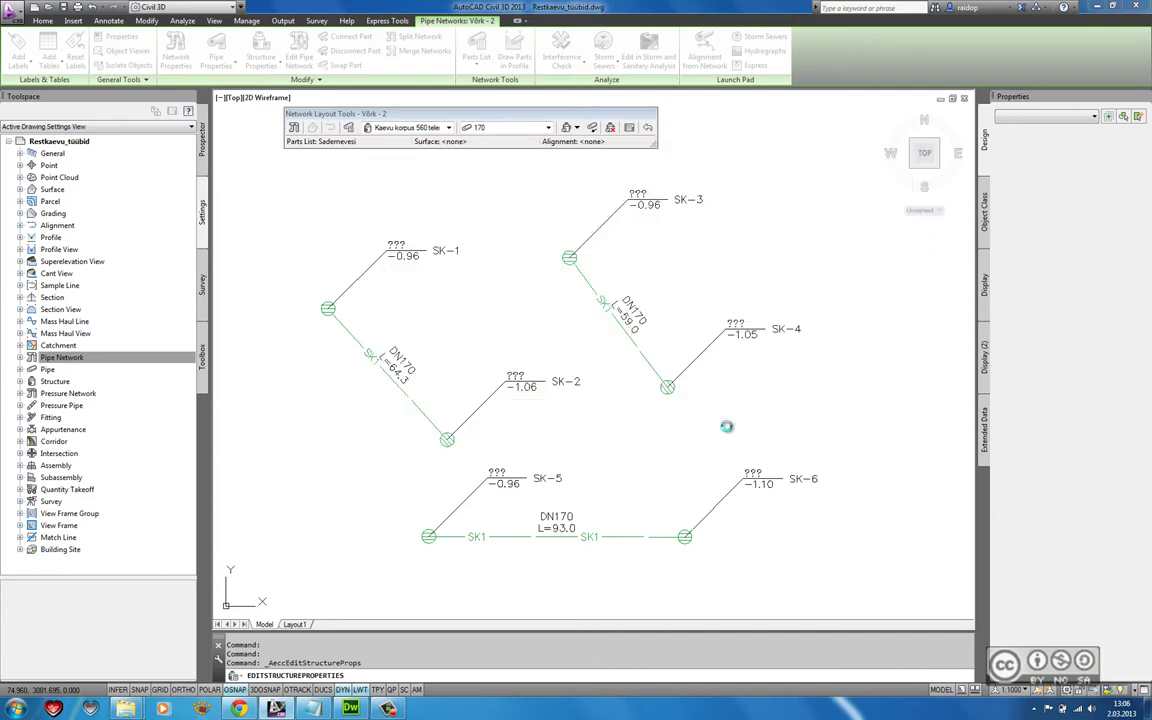
Step: Export all three networks to Storm and Sanitary Analysis as a new project
left_click(180, 20)
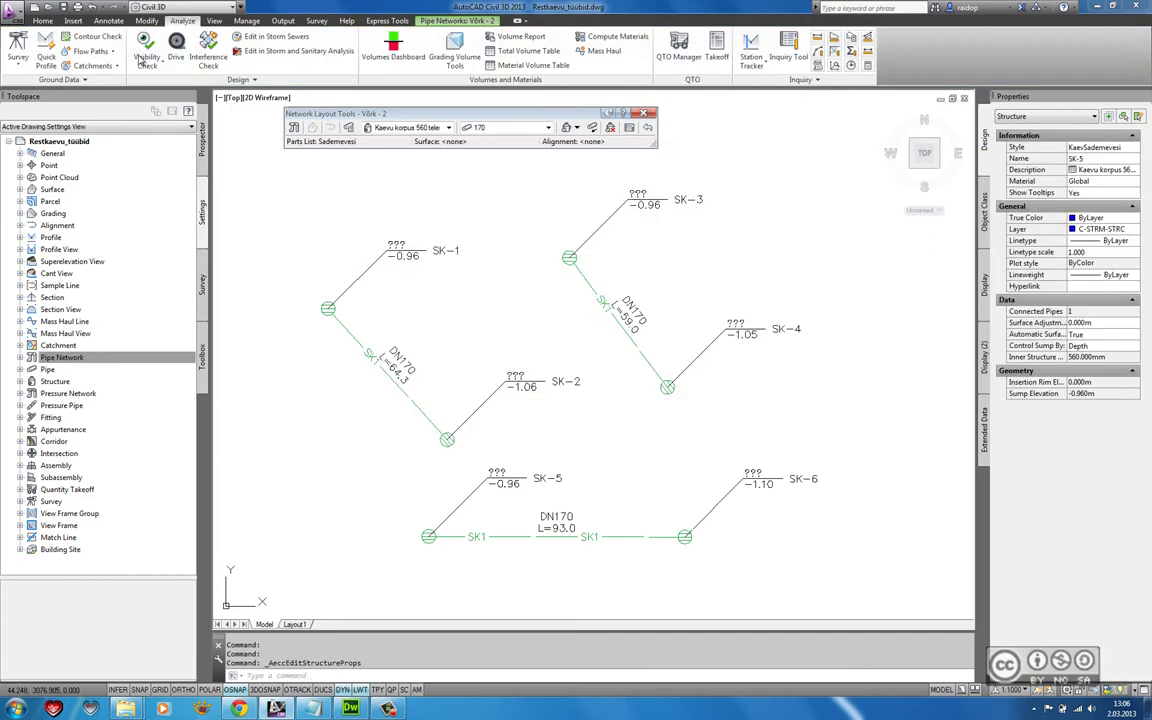
left_click(266, 53)
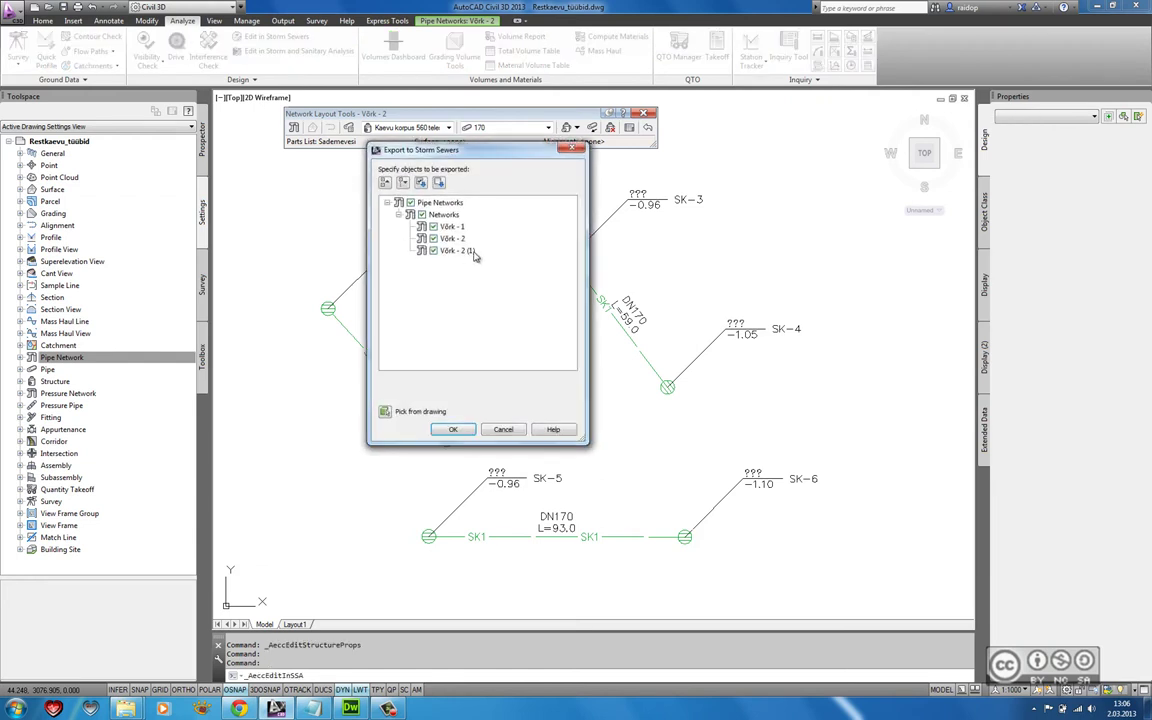
left_click(455, 429)
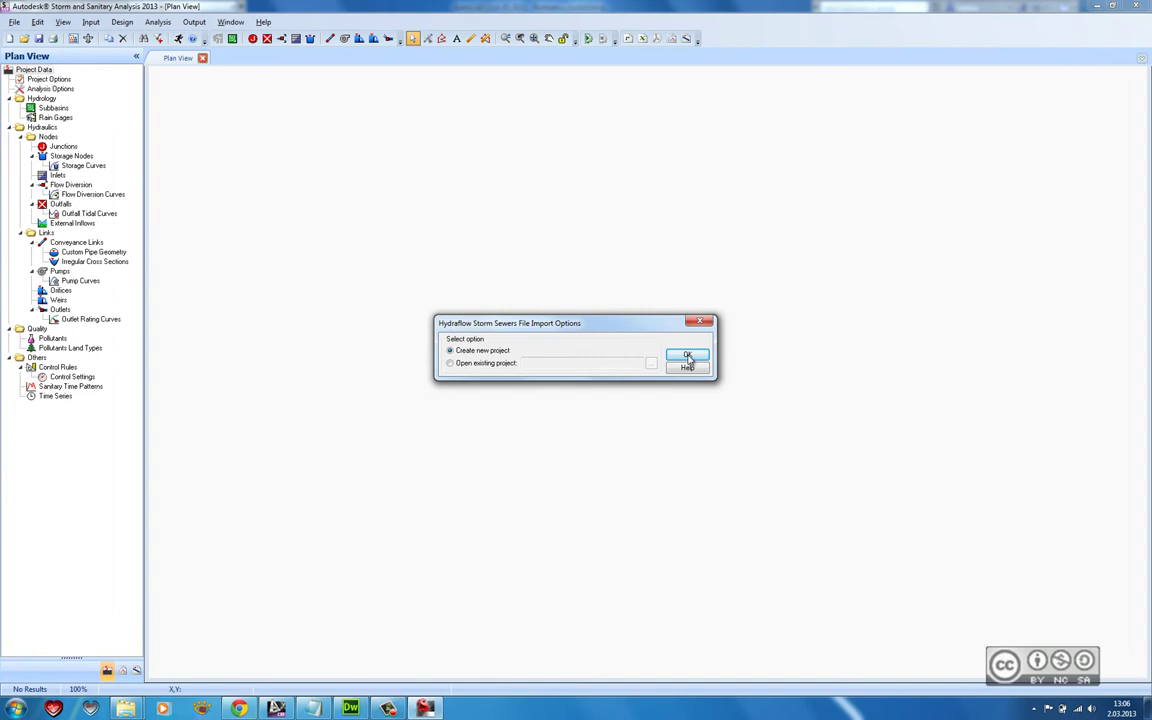
left_click(688, 357)
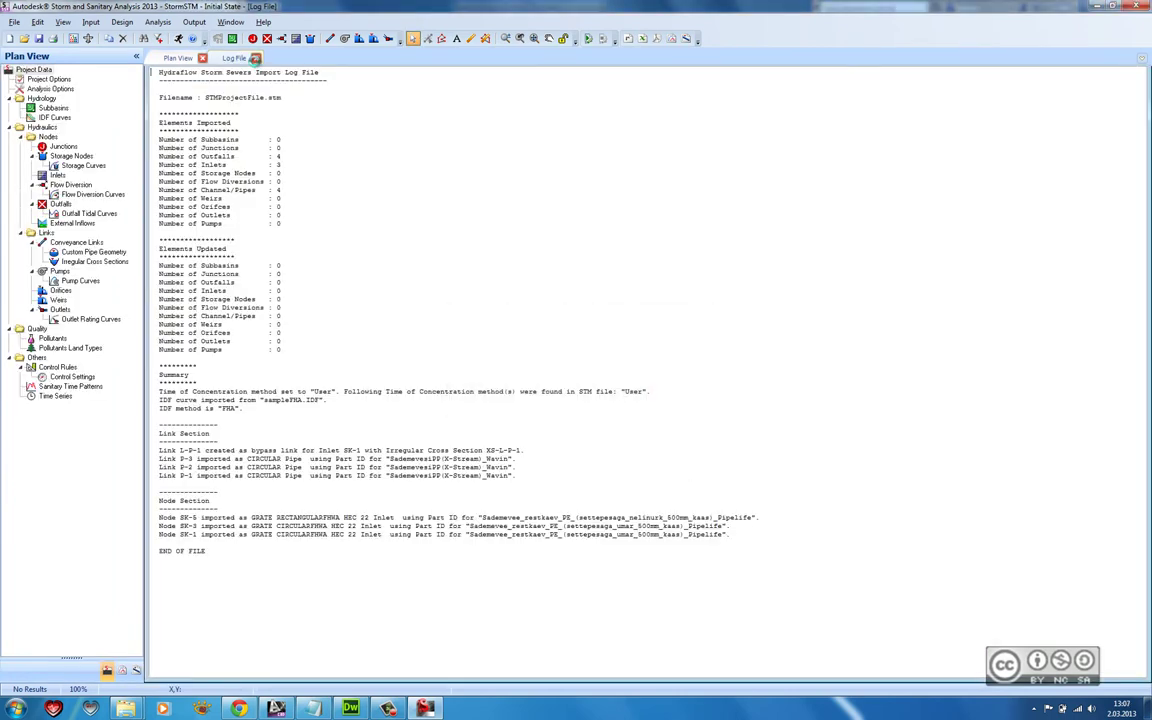
Step: Check inlet SK-5's grate length value, then close Storm and Sanitary Analysis
left_click(256, 58)
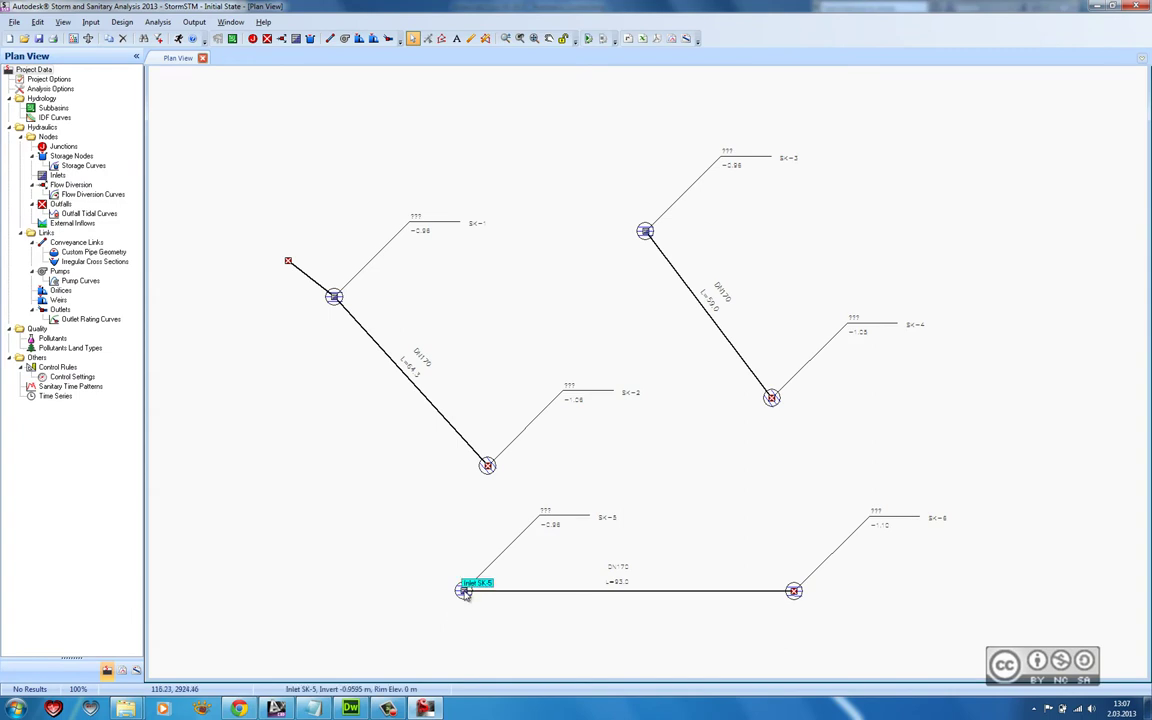
double_click(463, 592)
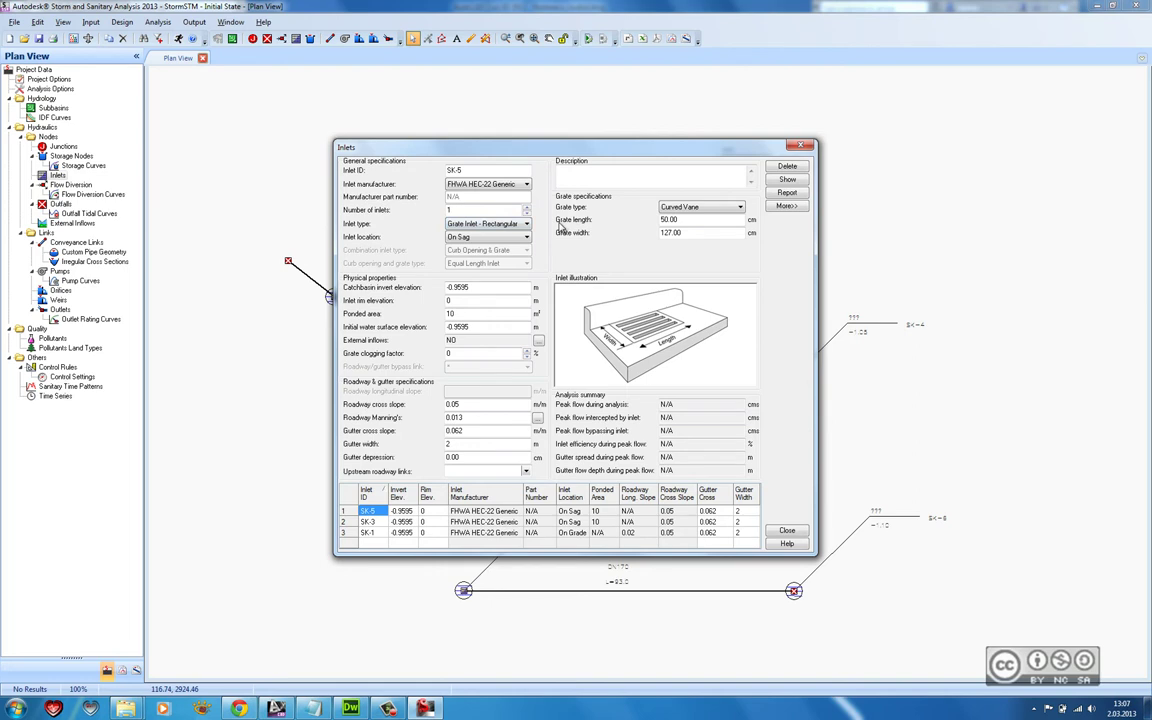
left_click(690, 222)
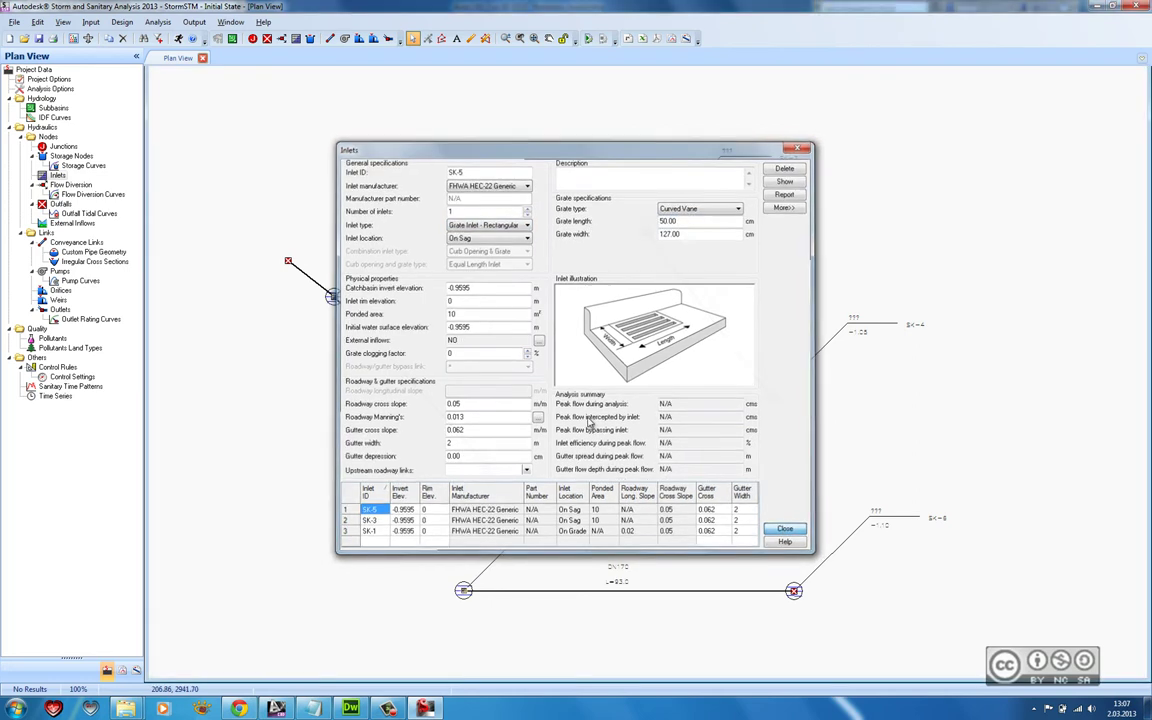
key("Escape")
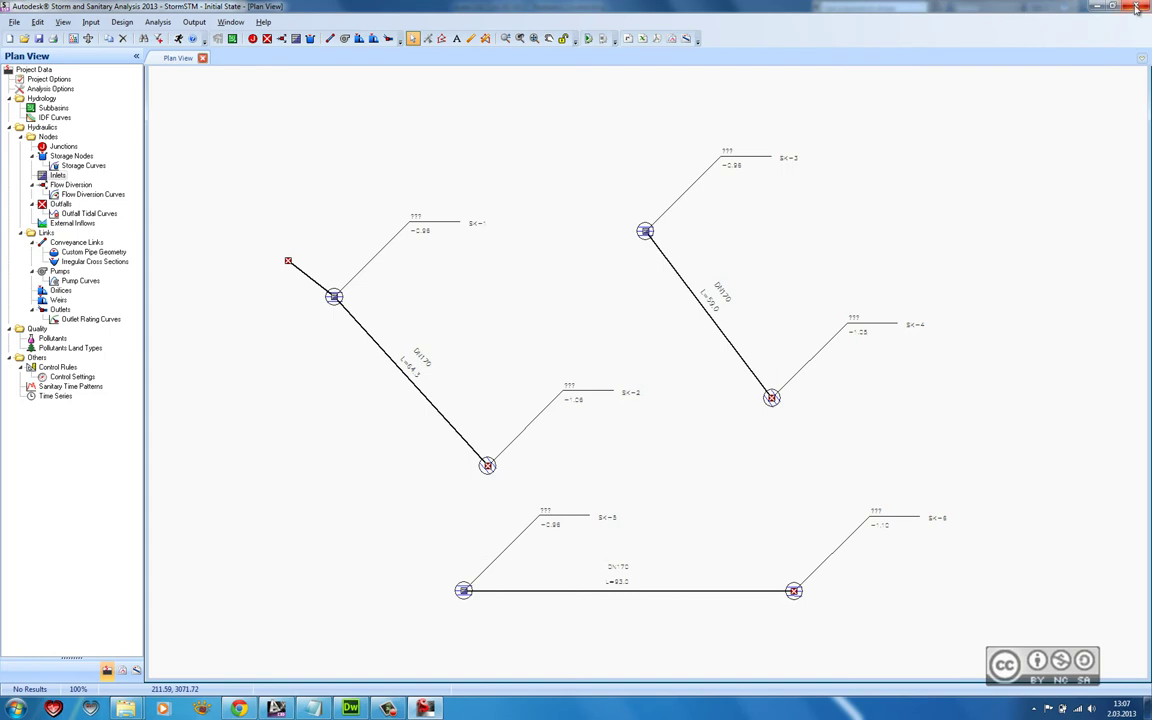
left_click(1137, 6)
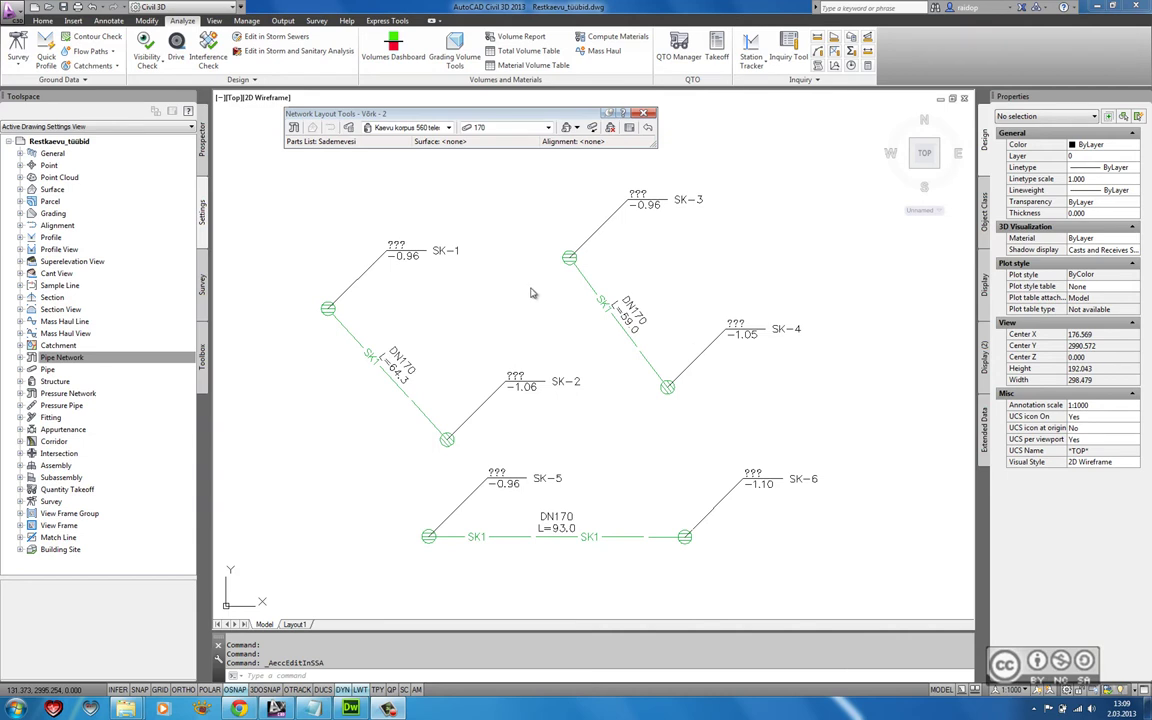
Step: Run Export to Storm Sewers from the Output tab with all three networks included
left_click(284, 22)
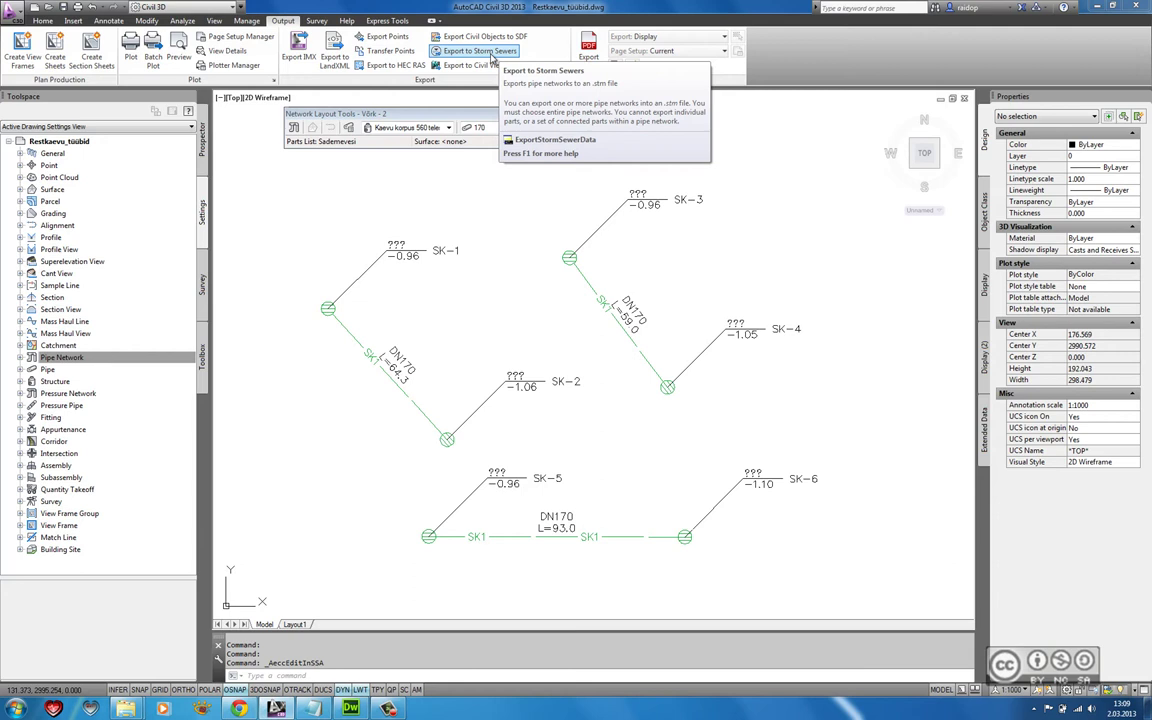
left_click(182, 21)
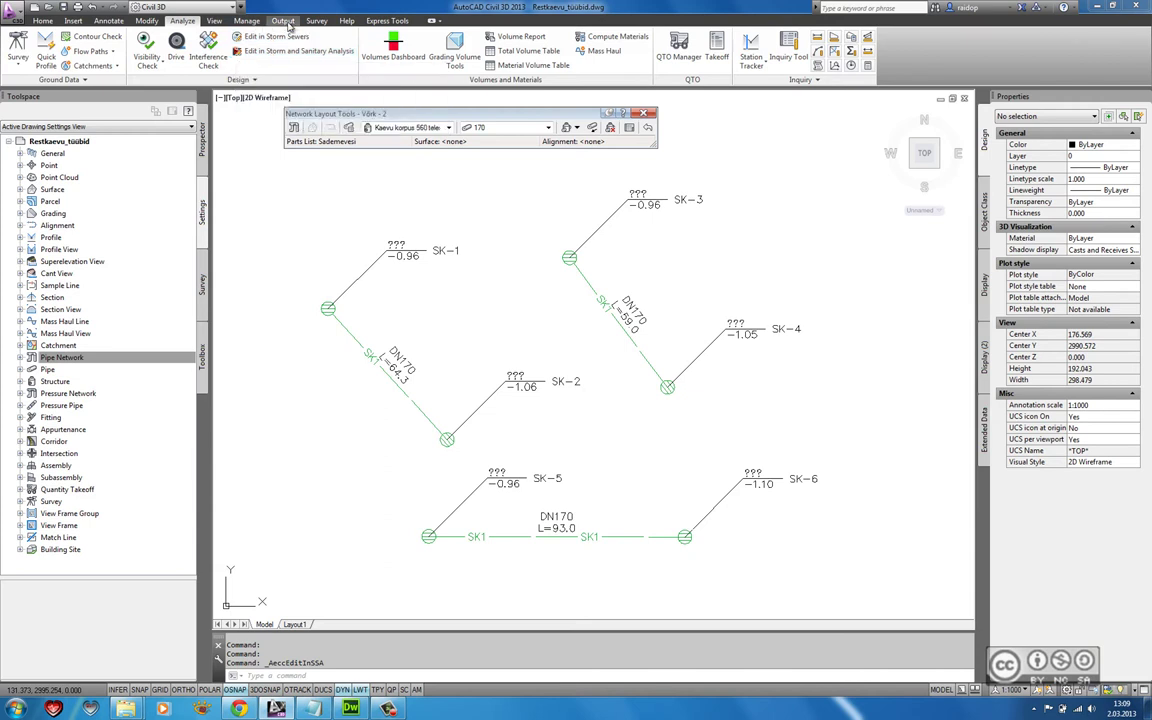
left_click(276, 22)
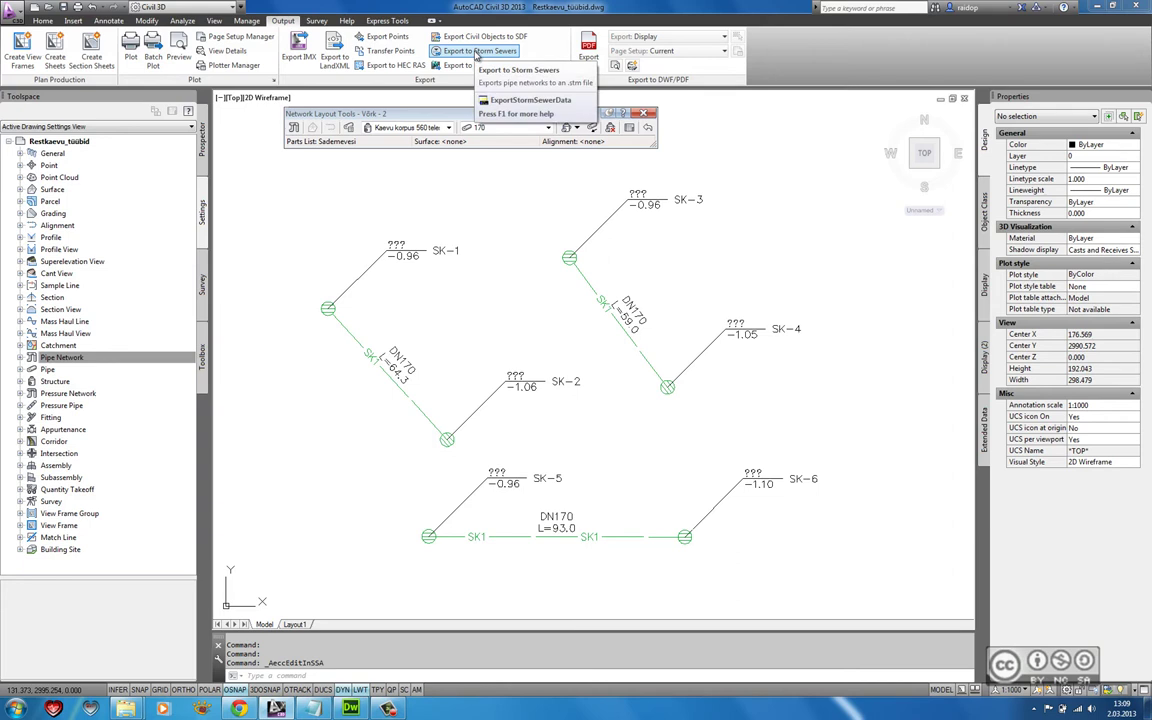
mouse_move(478, 51)
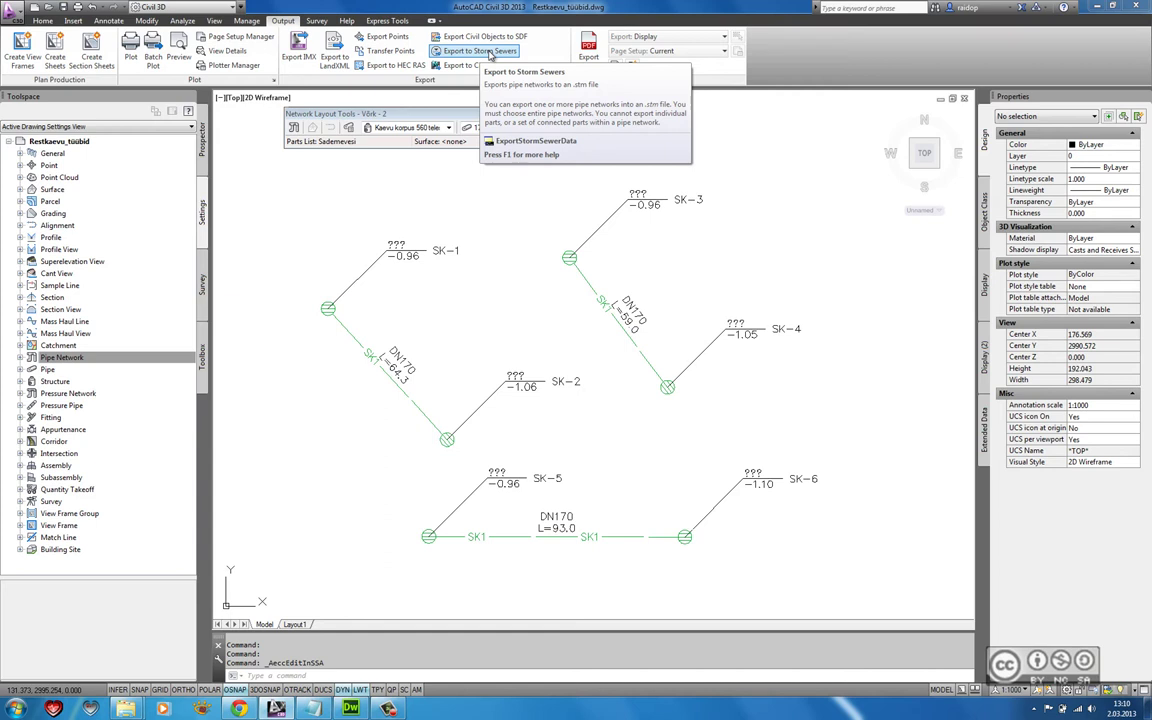
left_click(490, 55)
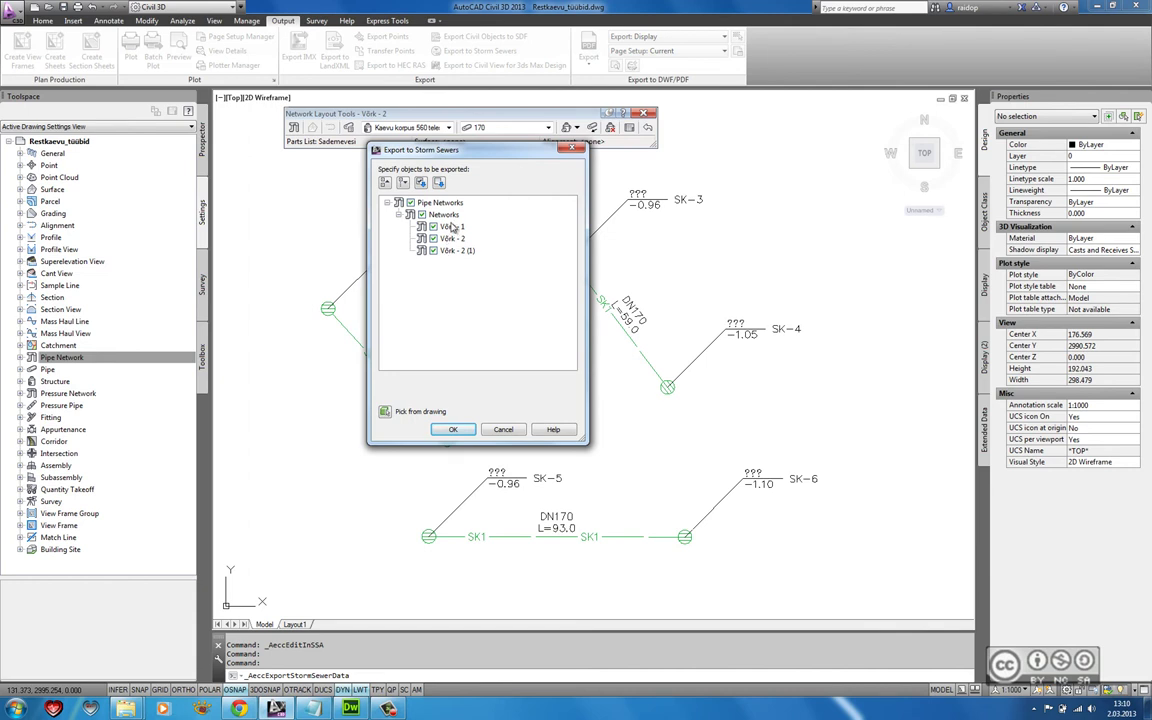
key("Return")
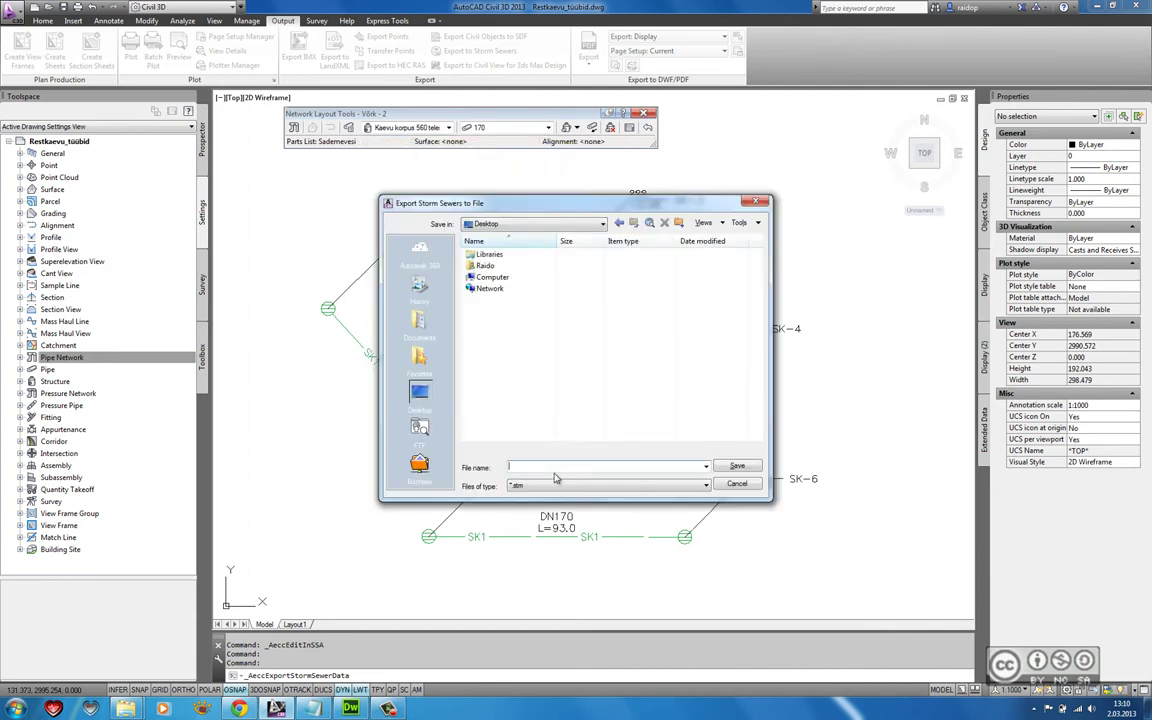
Step: Save the export as ID_väärtused on the Desktop and minimize Civil 3D
type("ID_väärtused")
left_click(737, 466)
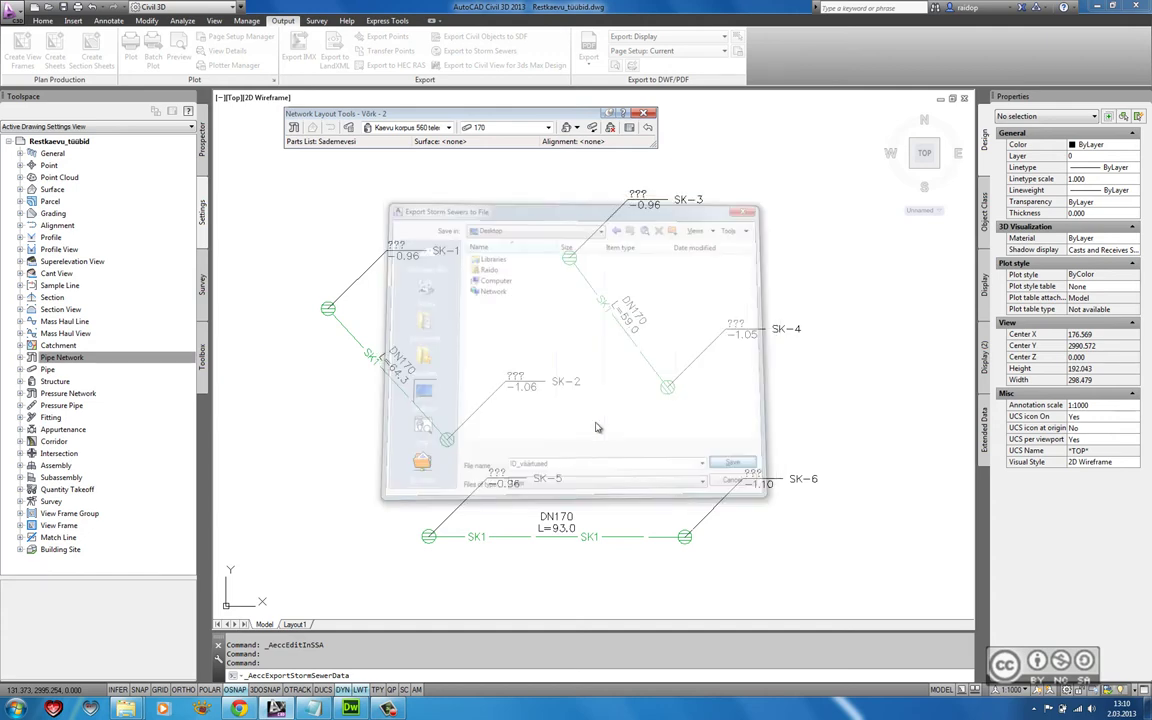
left_click(1097, 6)
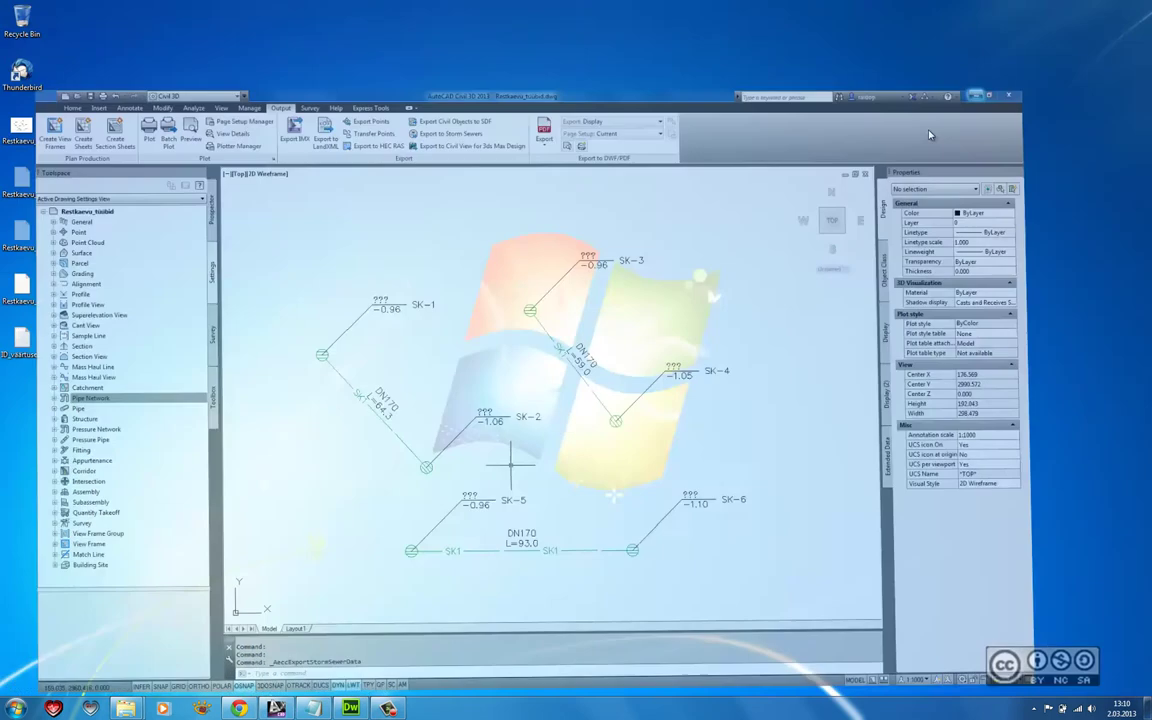
Step: Open ID_väärtused.stm in Dreamweaver's Code view and scroll down to the part entries
left_click(23, 342)
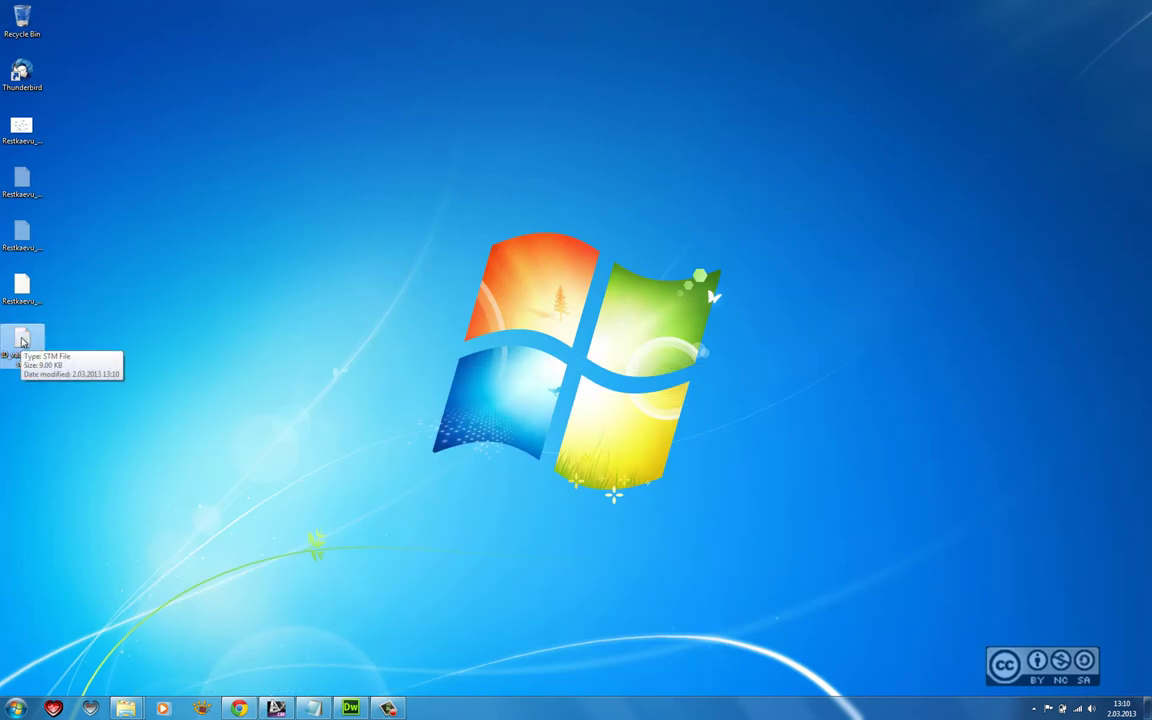
double_click(23, 342)
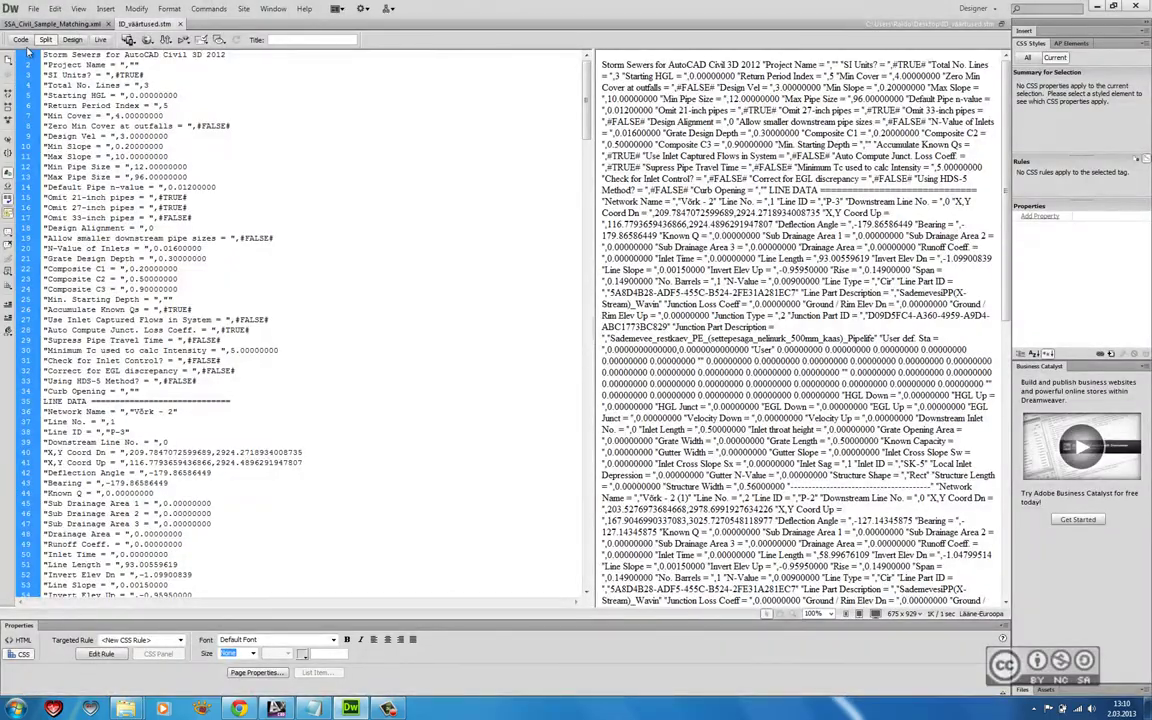
left_click(21, 40)
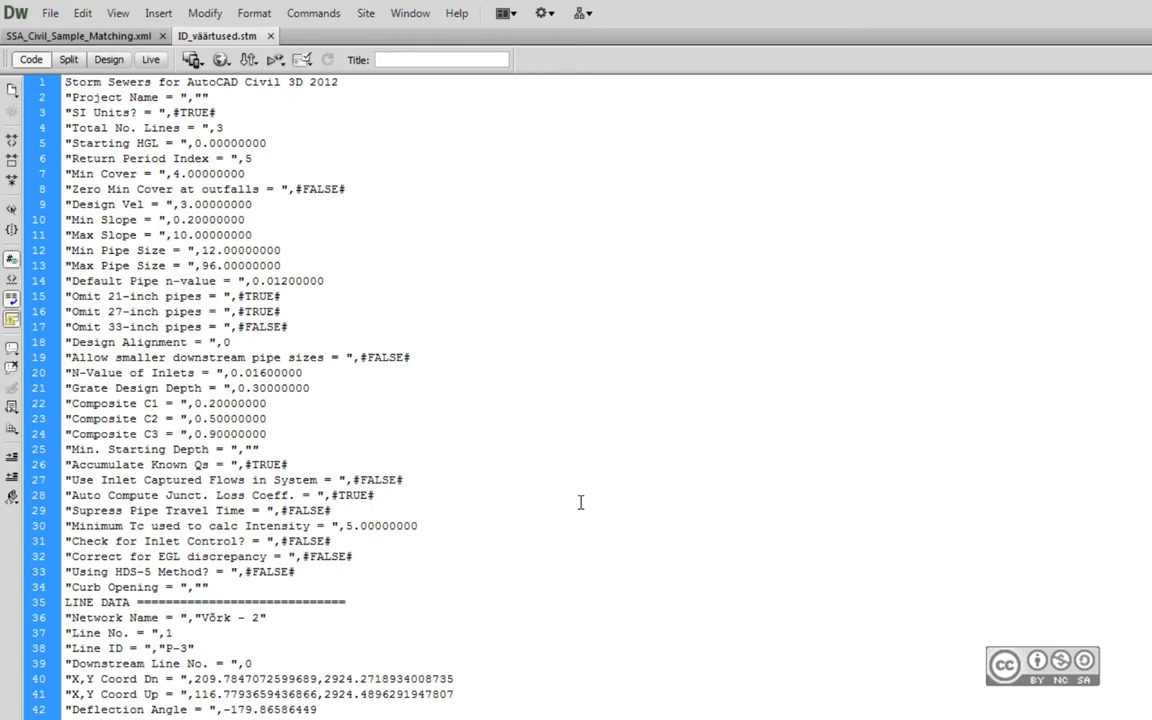
scroll(458, 488, "down", 3)
scroll(458, 488, "down", 2)
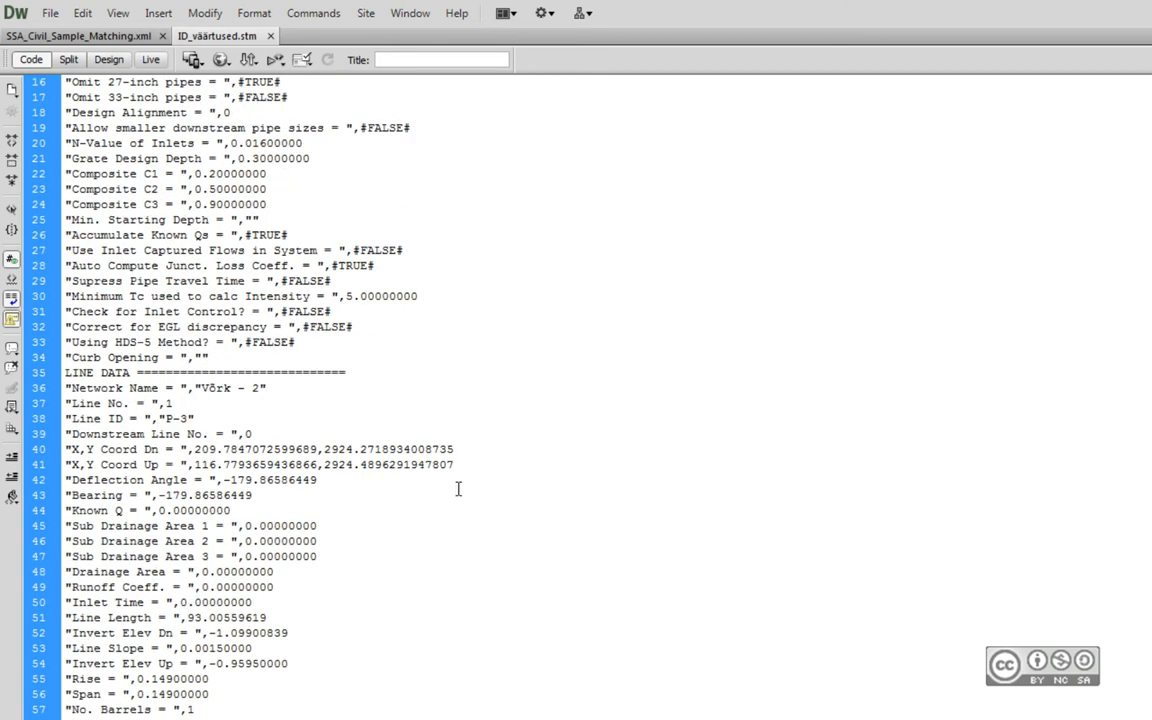
scroll(458, 488, "down", 2)
scroll(458, 488, "down", 1)
scroll(460, 495, "down", 2)
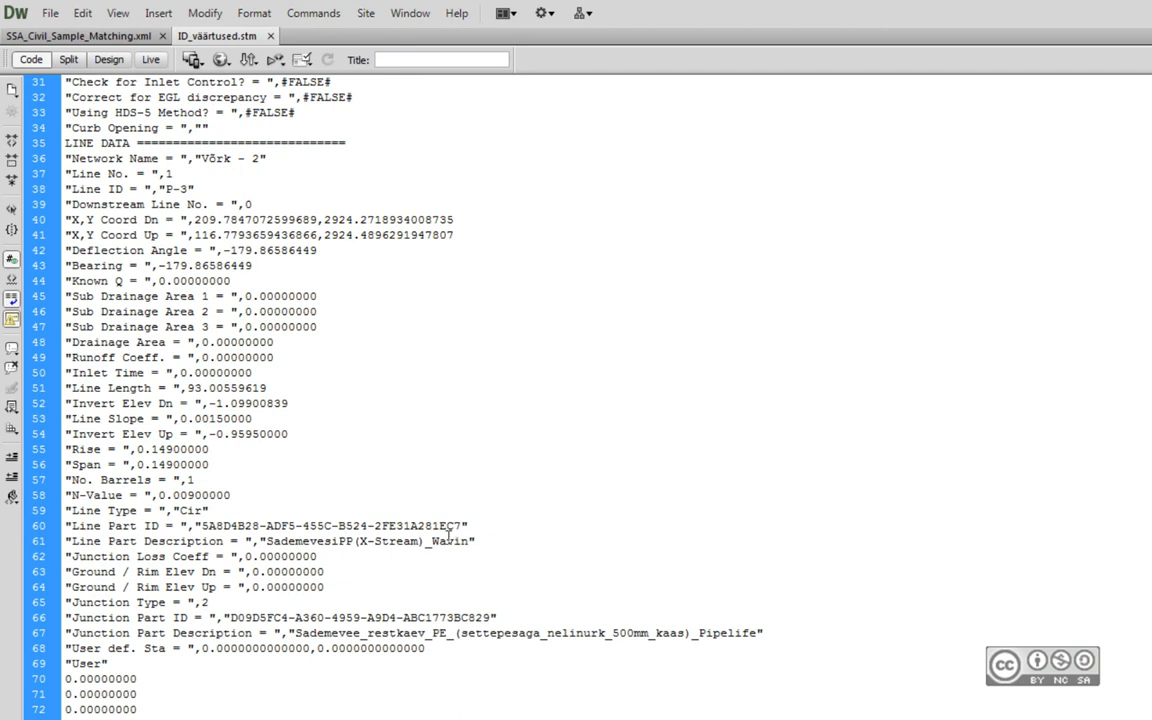
Step: Copy the pipe part ID and description (lines 60–61), check the junction's, then open SSA_Mapping_Definition_Civil.xml
left_click_drag(265, 541, 469, 543)
key("ctrl+c")
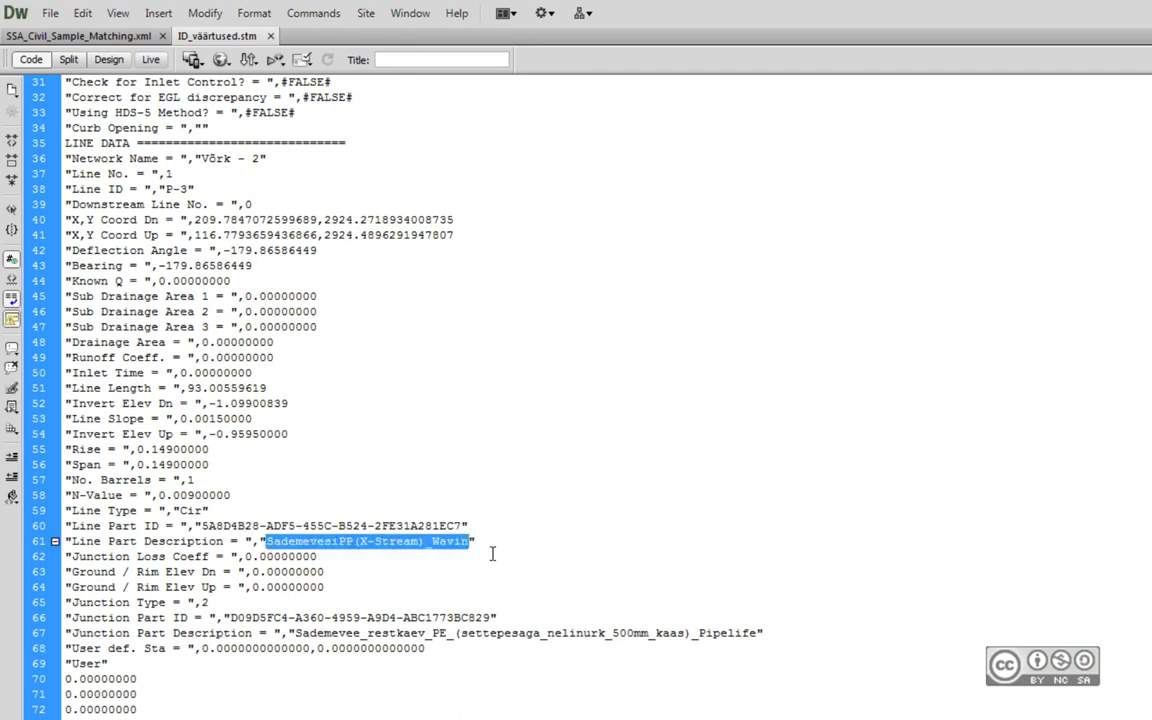
left_click_drag(203, 526, 462, 526)
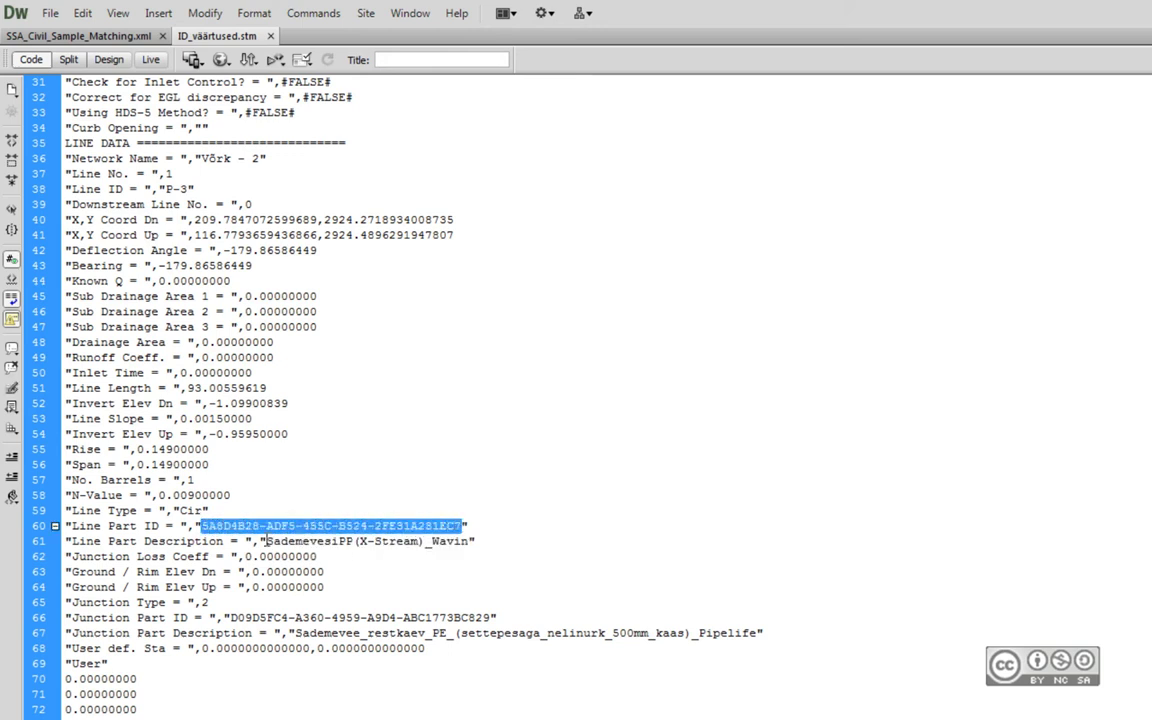
left_click_drag(265, 541, 469, 541)
key("ctrl+v")
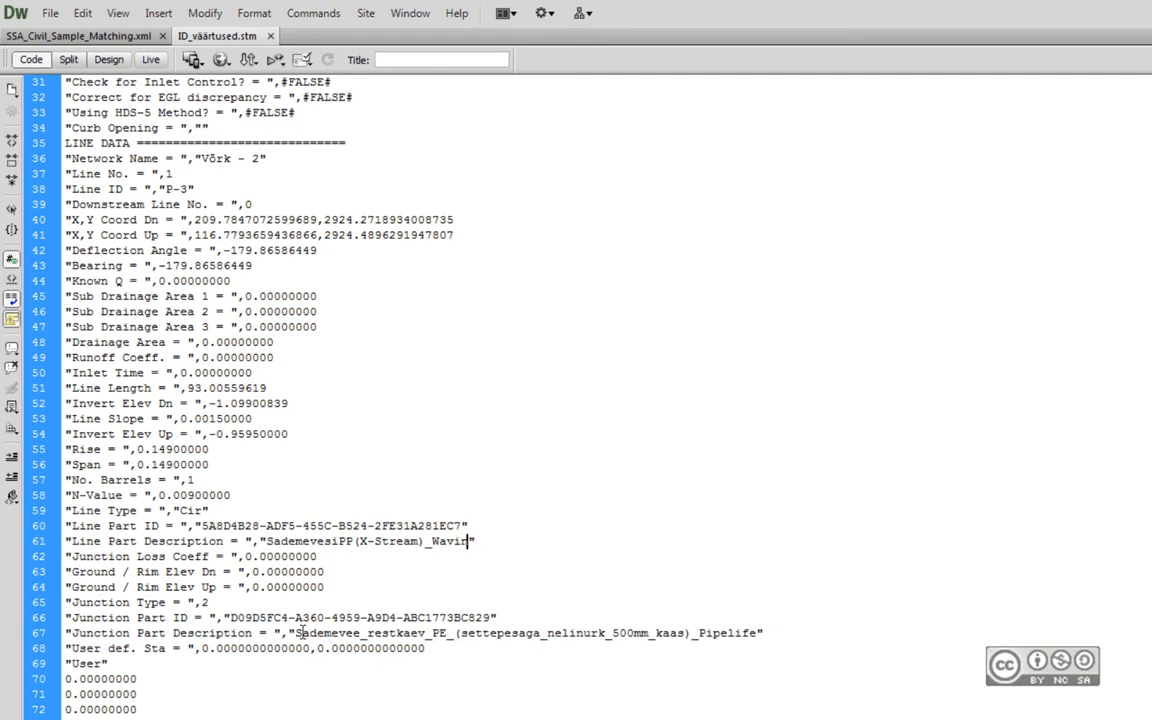
left_click_drag(295, 633, 760, 633)
left_click_drag(230, 617, 491, 617)
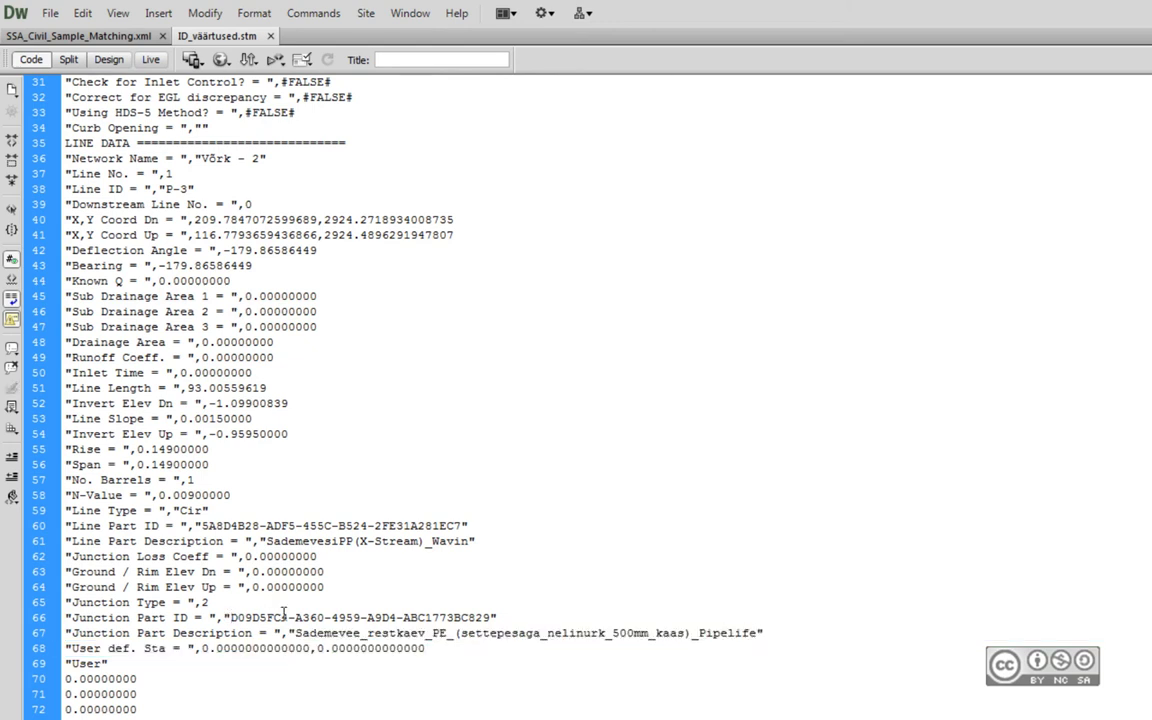
left_click(495, 617)
double_click(700, 337)
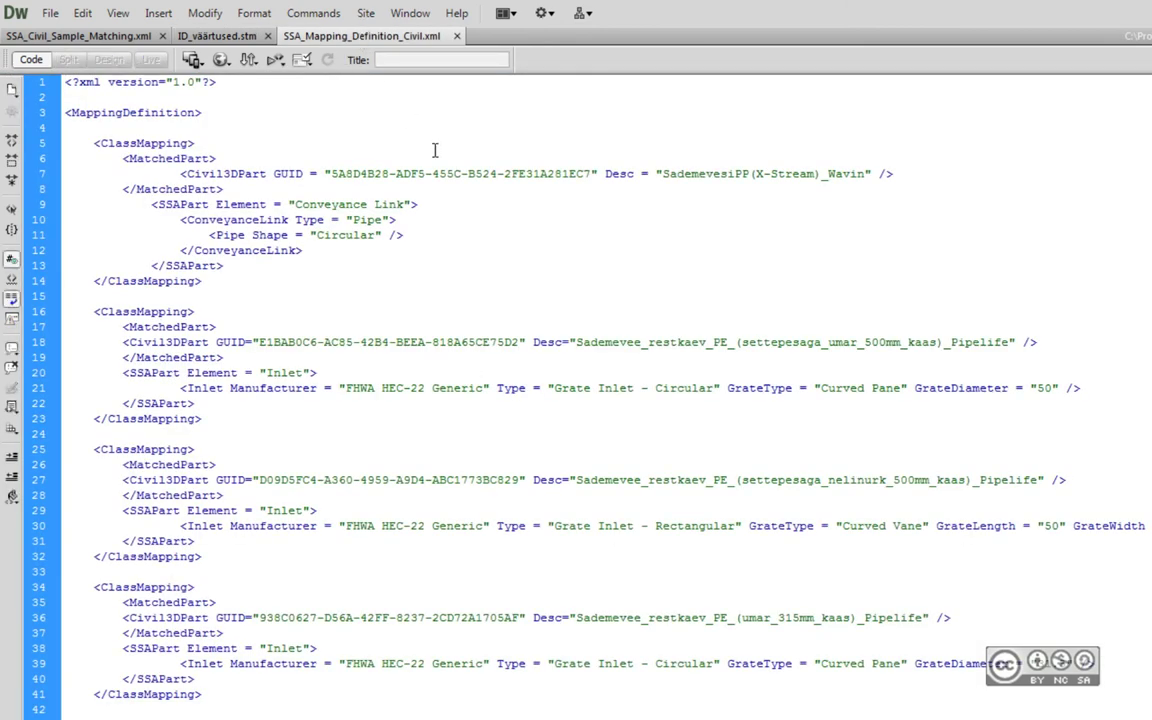
Step: Review the structure GUID (line 18) and inlet definition (line 21), then open SSA_Civil_Sample_Matching.xml
mouse_move(262, 342)
left_mouse_down()
mouse_move(905, 327)
mouse_move(990, 347)
left_mouse_up()
left_click(534, 317)
left_click_drag(180, 388, 1080, 388)
left_click(346, 389)
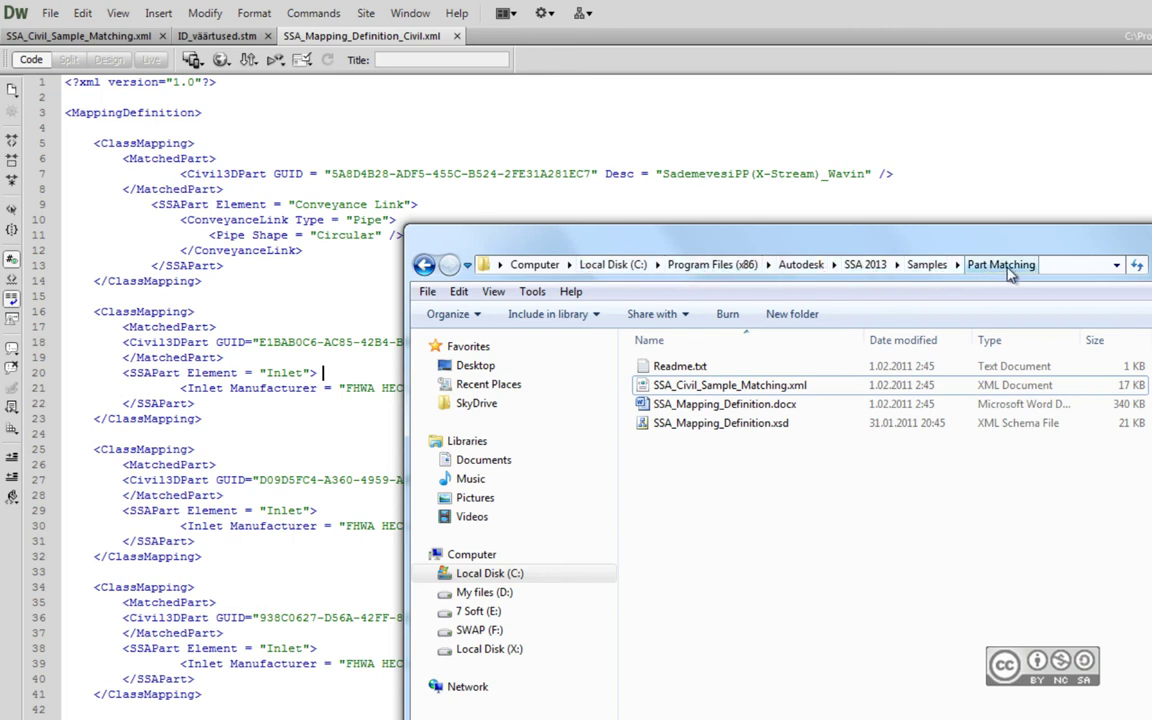
double_click(783, 386)
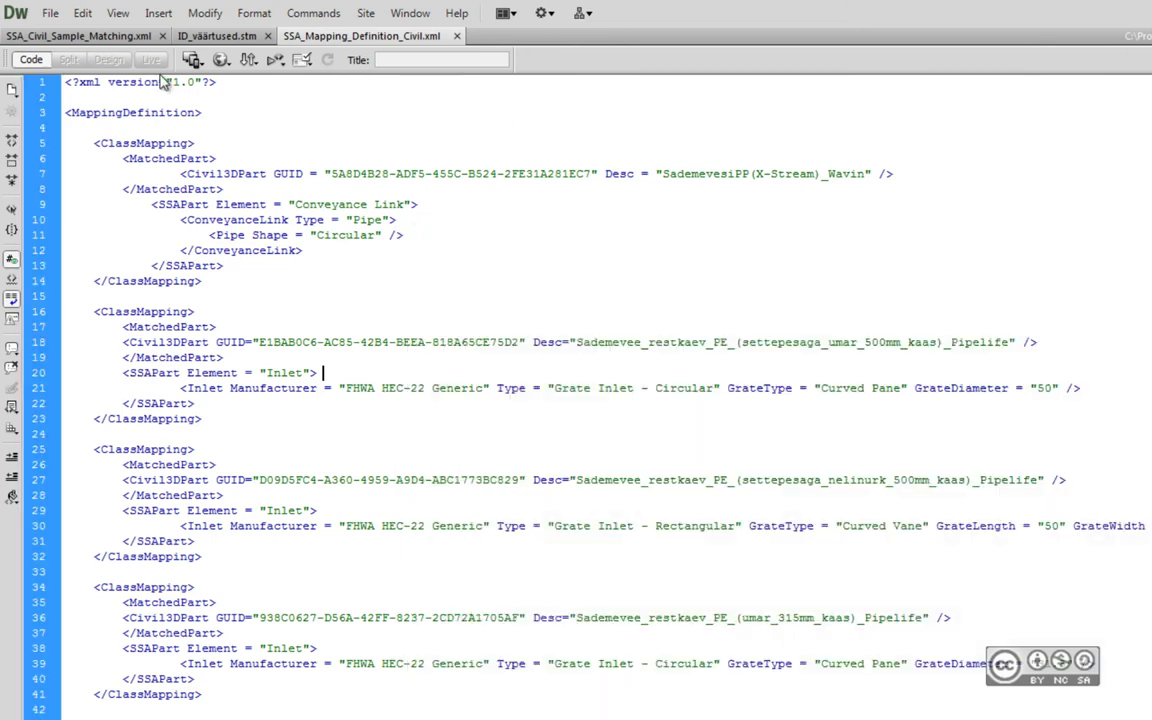
Step: Review the end-section part description on line 6 of SSA_Civil_Sample_Matching.xml
left_click(78, 36)
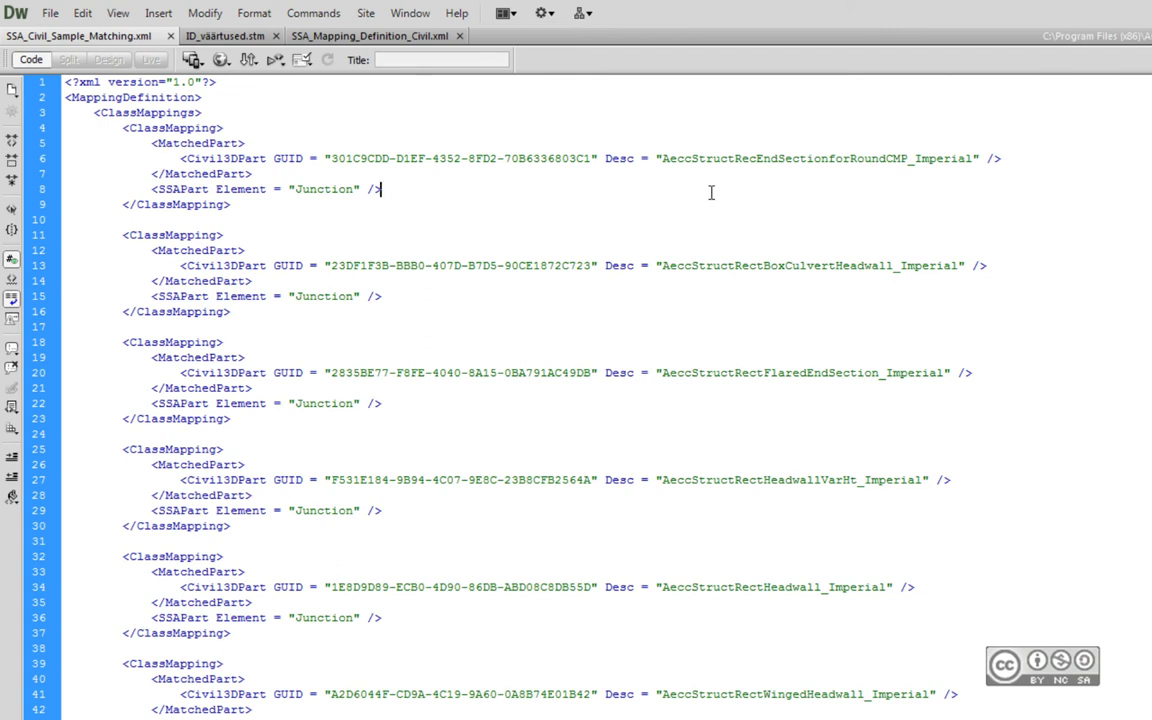
mouse_move(661, 158)
left_mouse_down()
mouse_move(925, 163)
mouse_move(876, 141)
left_mouse_up()
left_click(451, 209)
key("Down")
key("Down")
Step: Locate the second ClassMapping entry, then switch to the SSA 2013 Part Matching samples folder
scroll(463, 467, "down", 6)
scroll(435, 486, "down", 3)
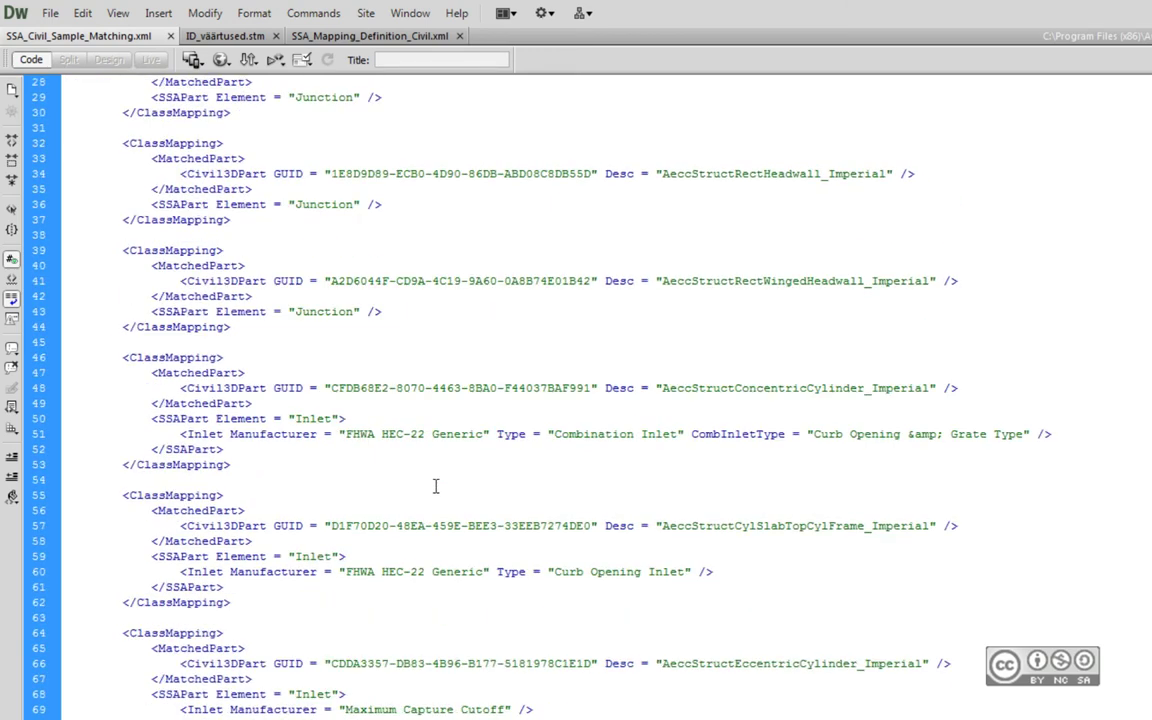
scroll(435, 486, "down", 2)
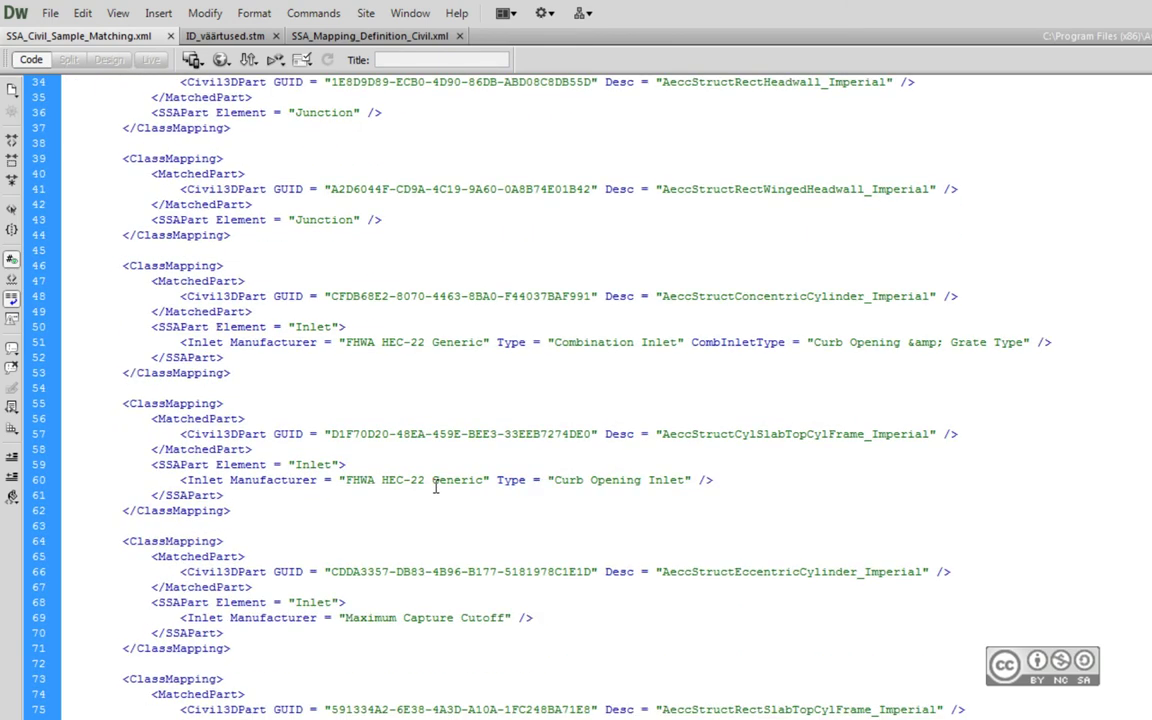
scroll(435, 486, "down", 20)
scroll(435, 486, "down", 3)
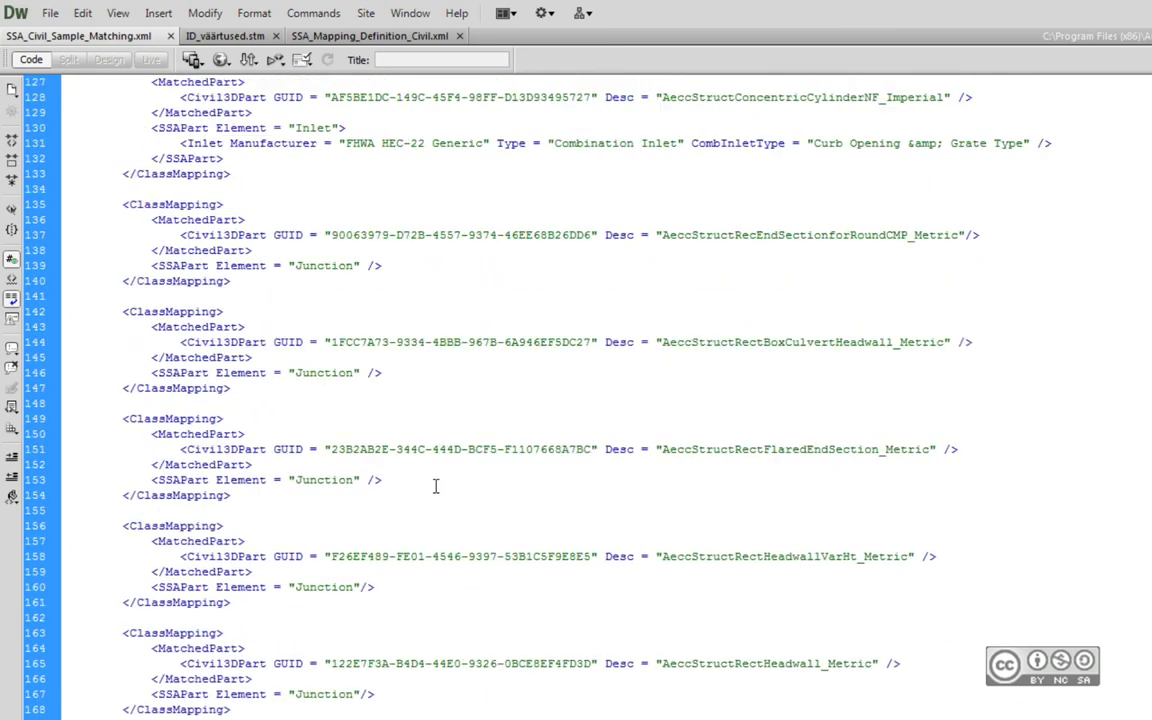
scroll(435, 486, "down", 7)
scroll(435, 486, "down", 18)
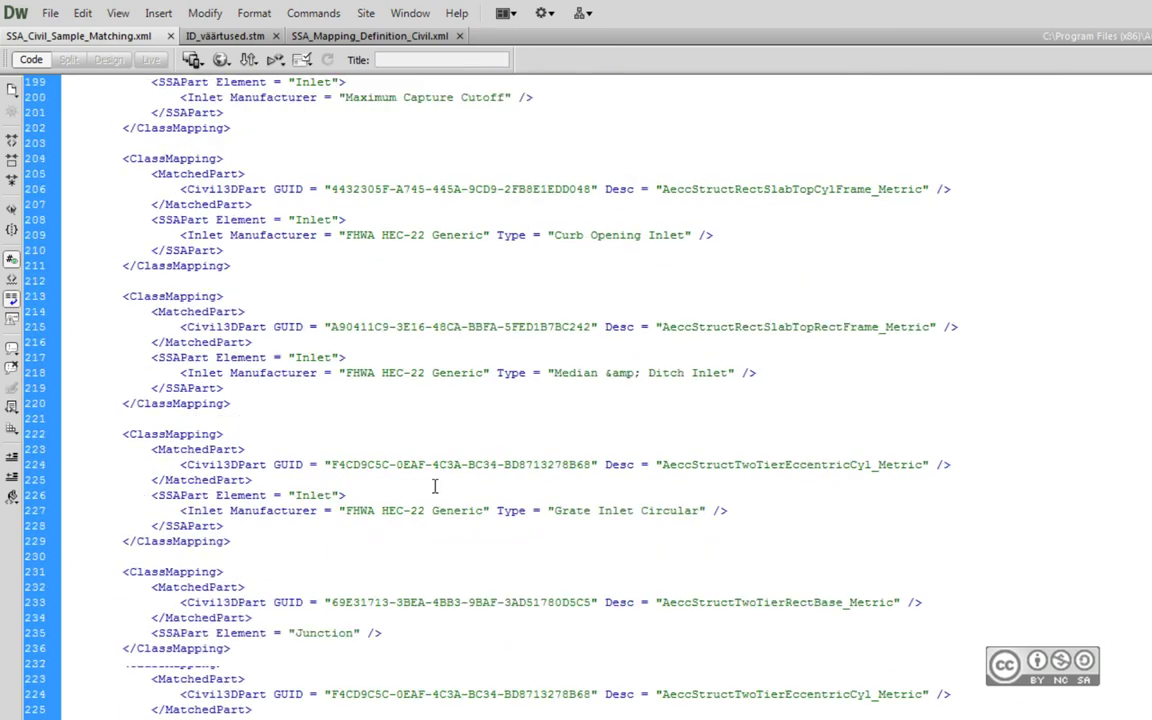
scroll(435, 486, "down", 2)
scroll(435, 486, "up", 20)
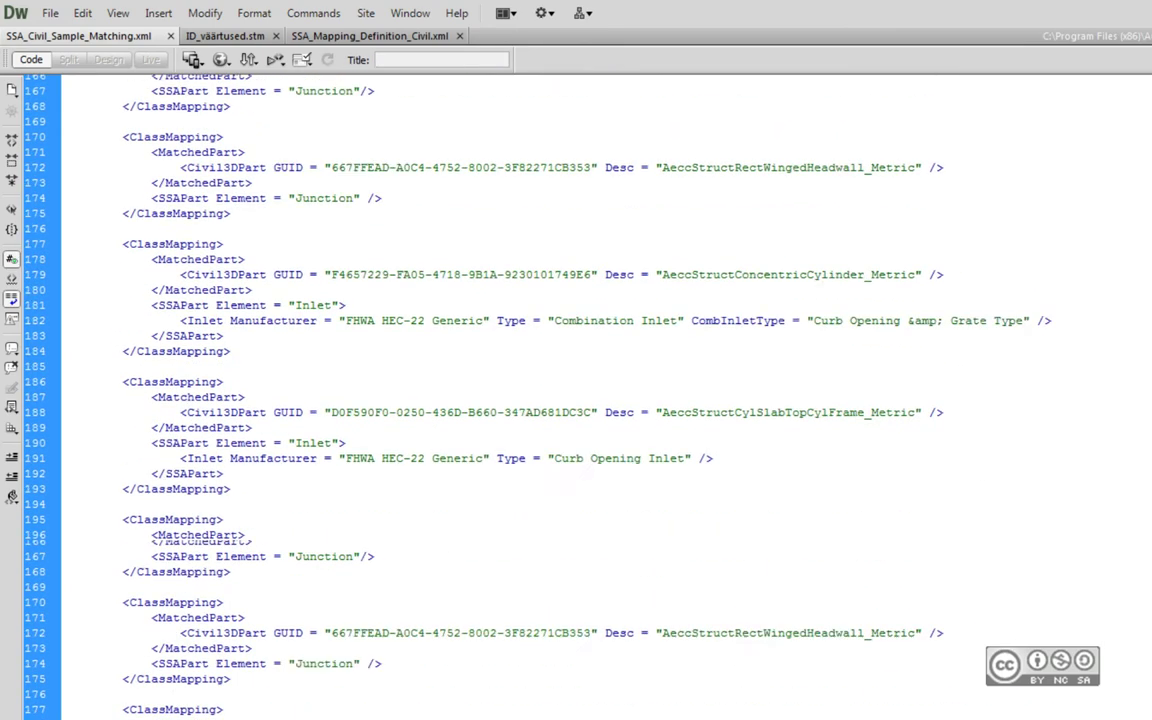
scroll(435, 486, "up", 20)
left_click(475, 240)
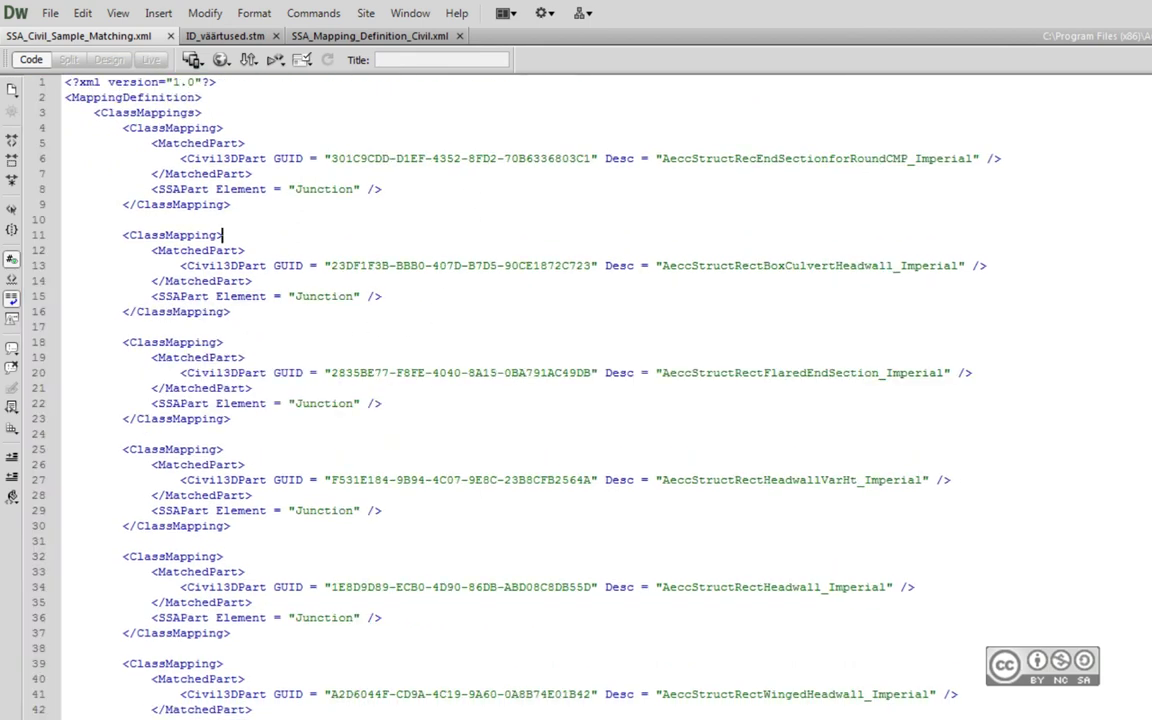
key("alt+Tab")
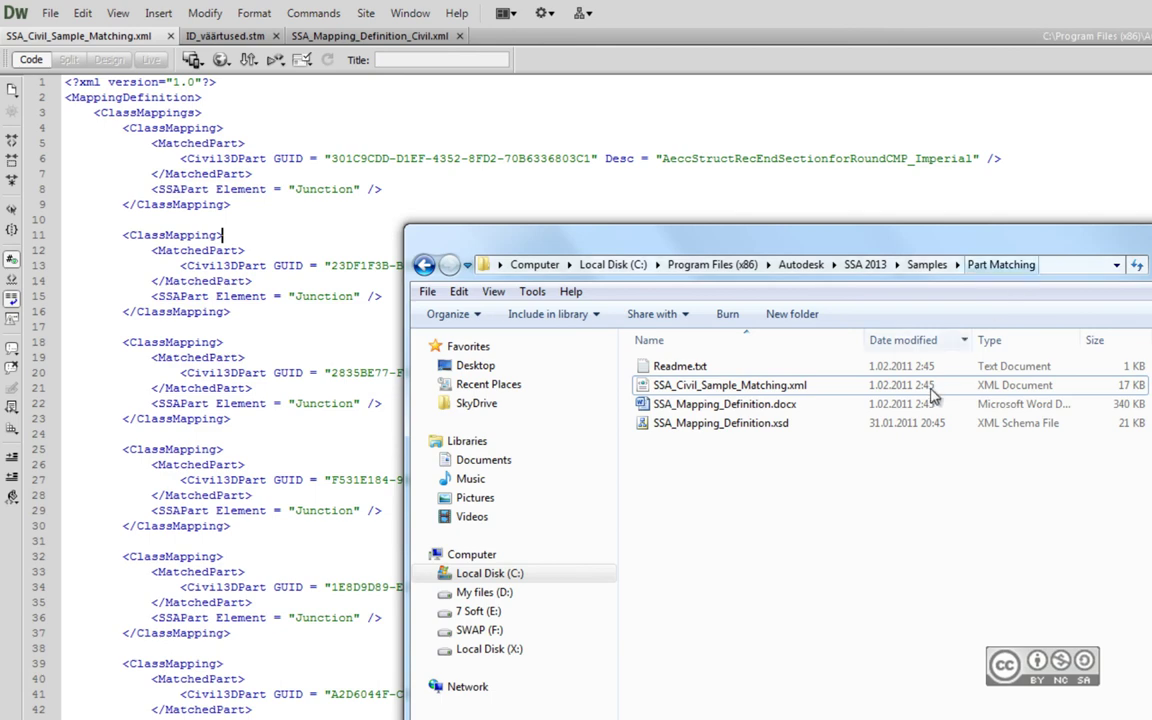
Step: Open SSA_Mapping_Definition.docx in Word, maximize it, and scroll through the document
left_click(712, 406)
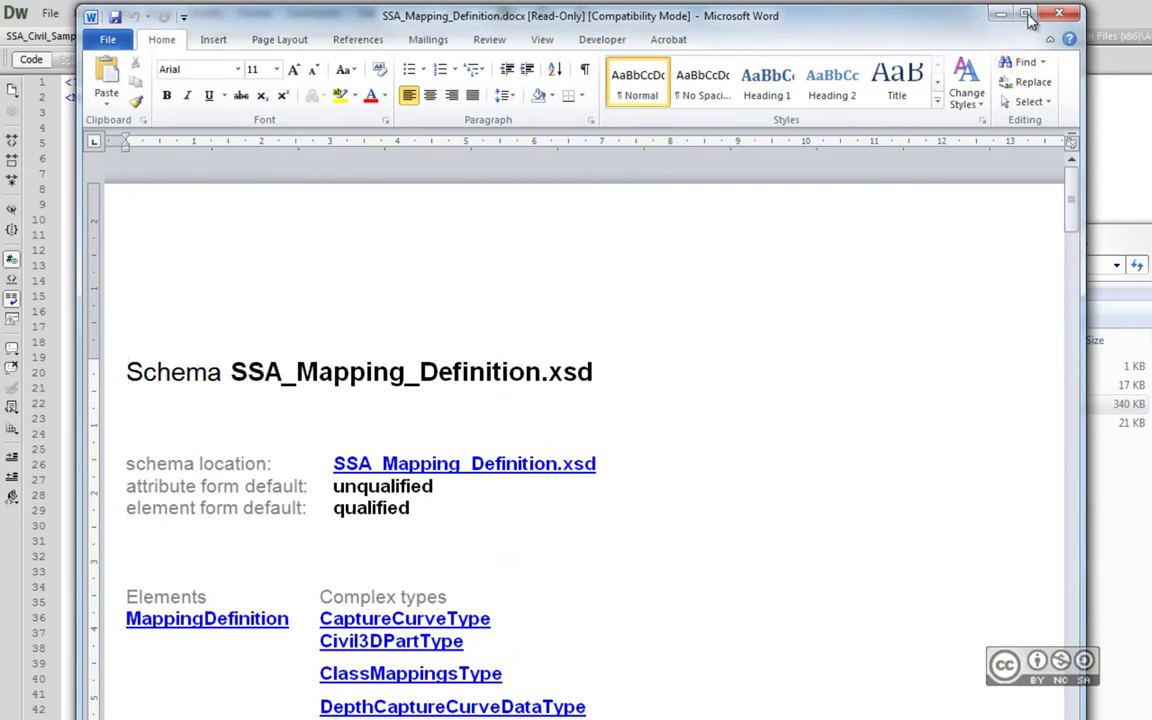
double_click(928, 18)
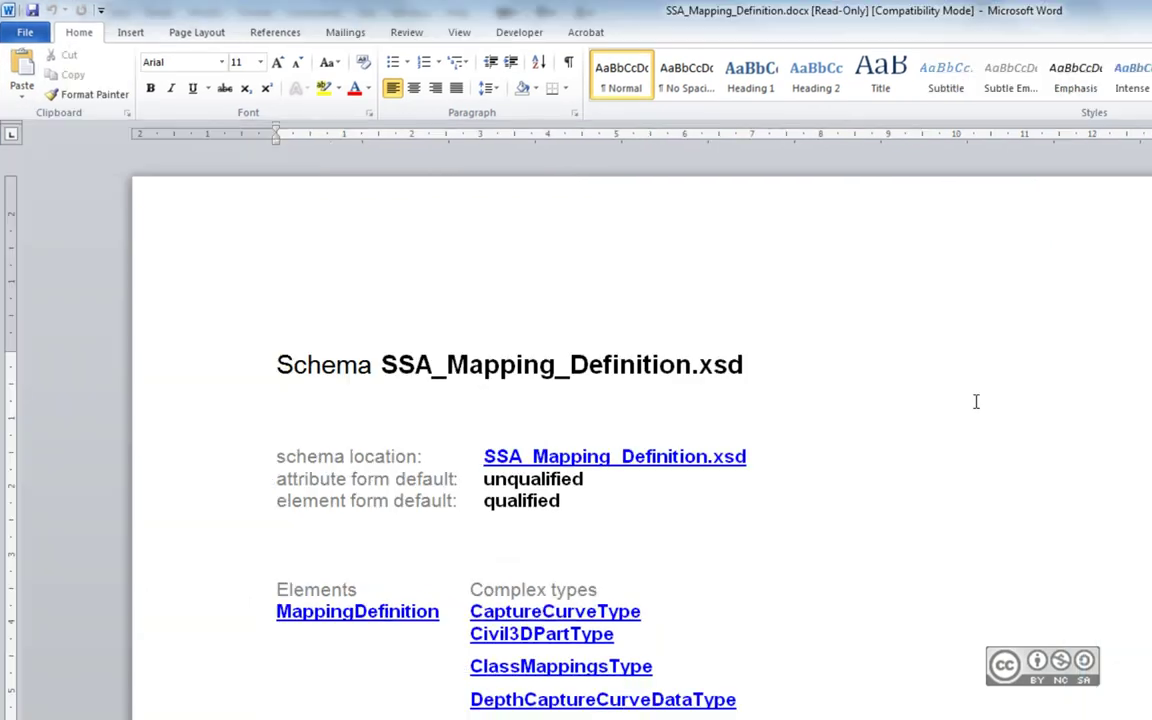
scroll(922, 687, "down", 5)
scroll(910, 678, "down", 5)
scroll(918, 679, "down", 9)
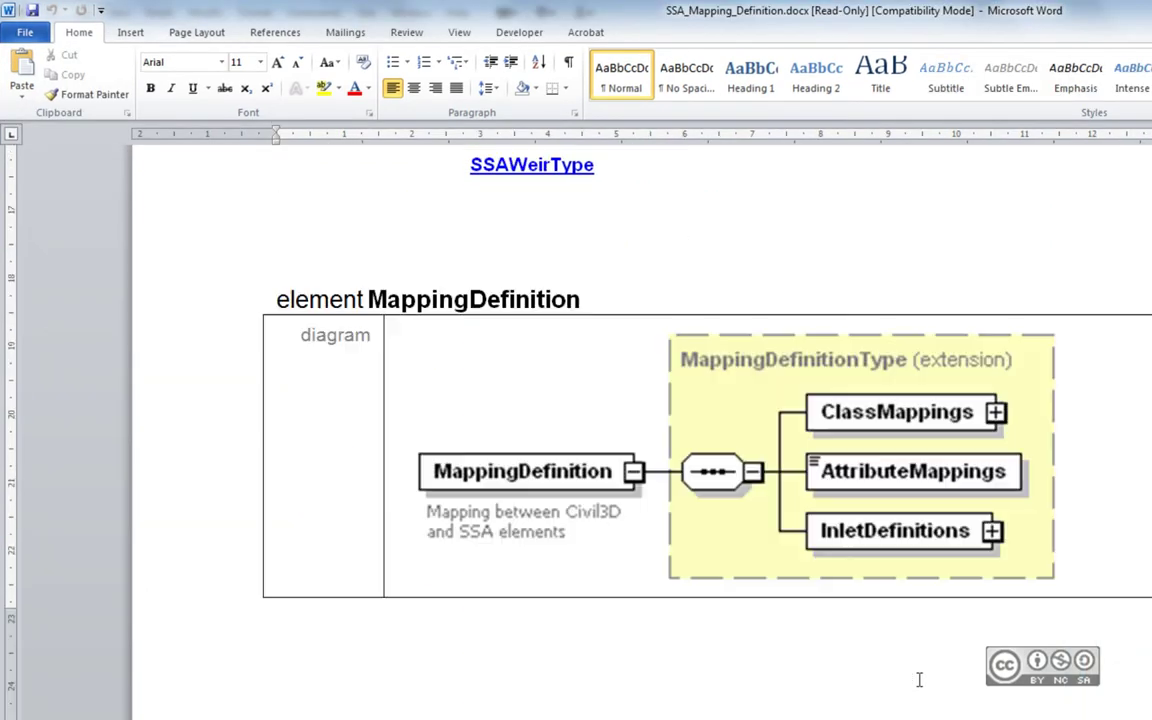
scroll(1000, 660, "up", 14)
scroll(1122, 630, "down", 2)
scroll(1039, 620, "down", 3)
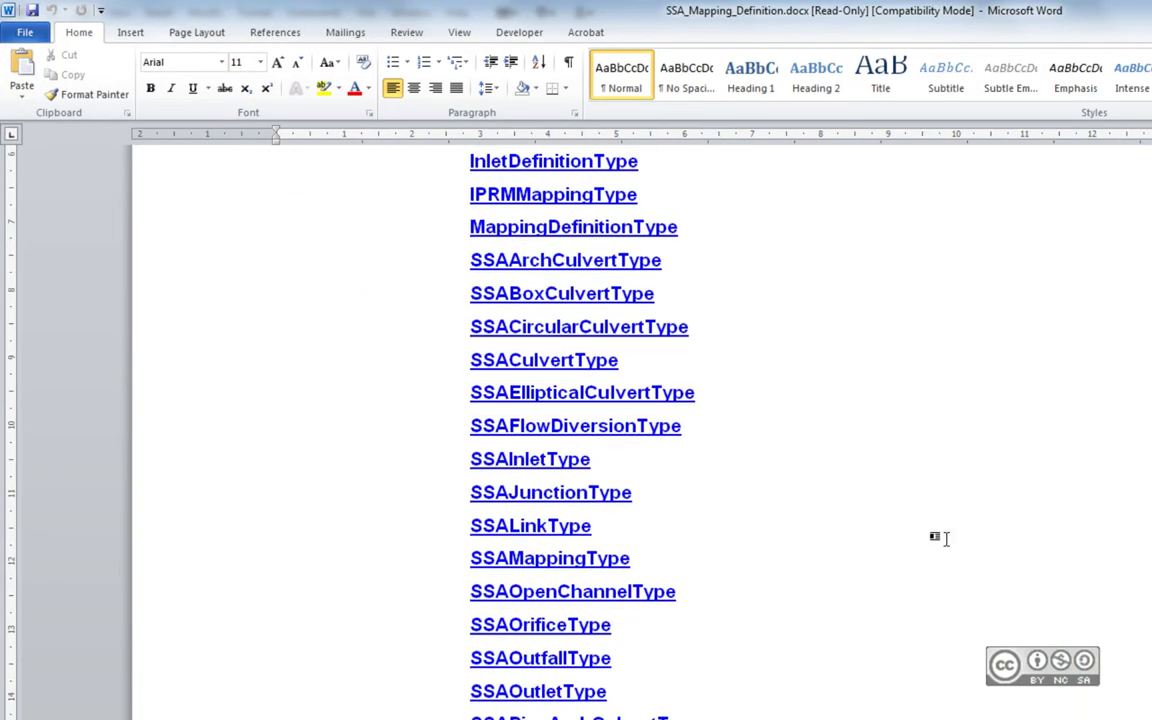
Step: Jump to the SSAInletType definition and read through its attributes
left_click(505, 466, "ctrl")
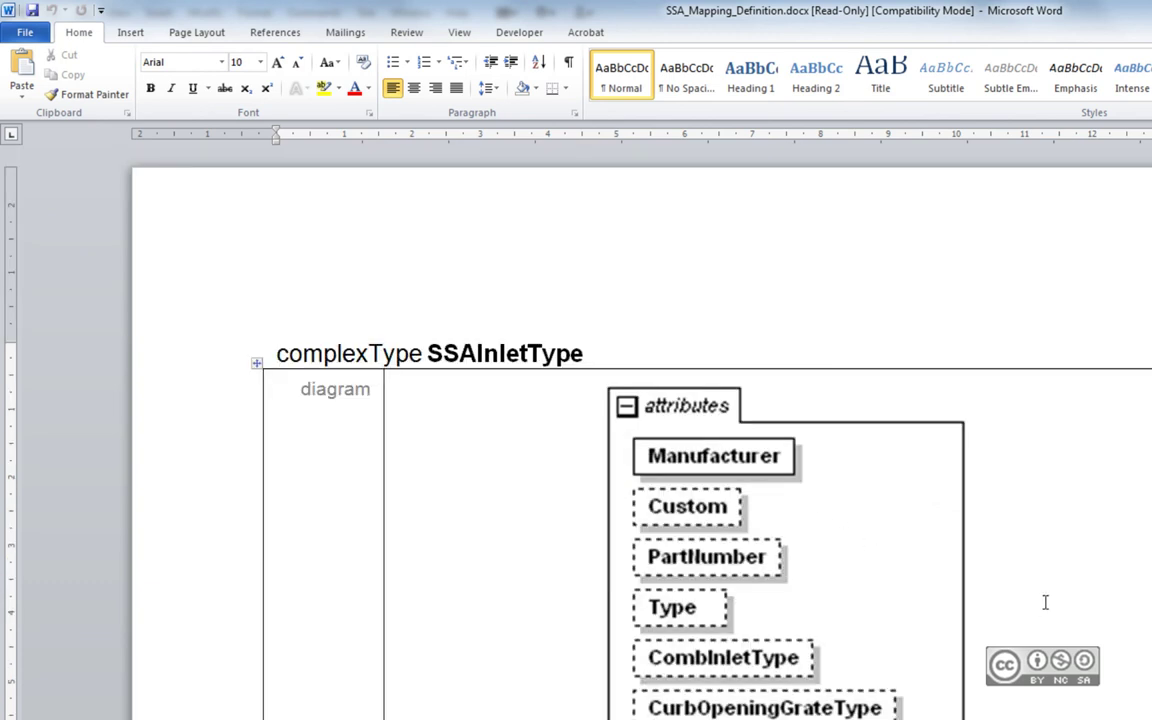
scroll(1045, 602, "down", 5)
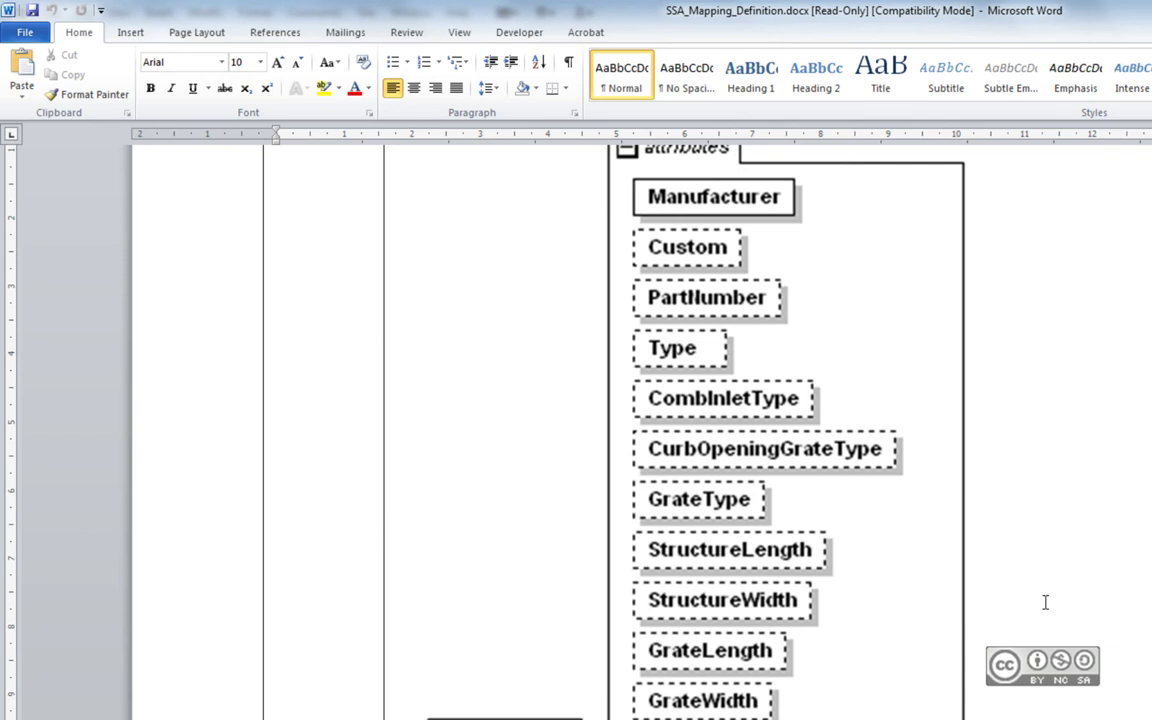
scroll(977, 650, "down", 2)
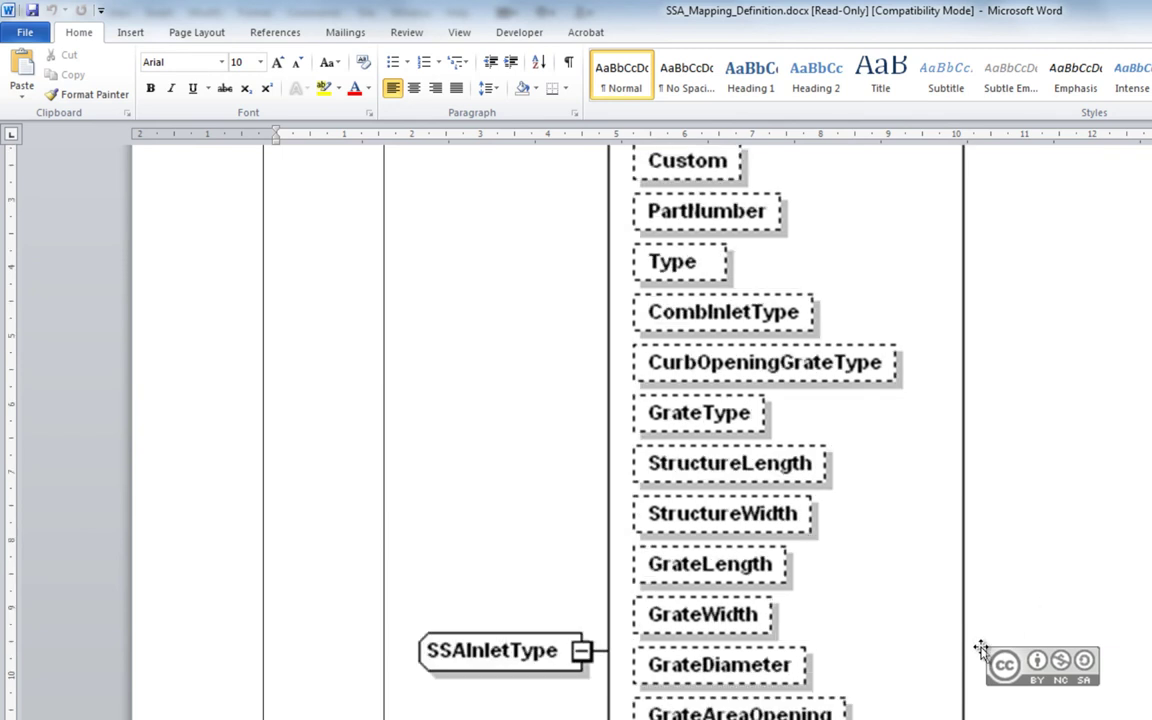
scroll(980, 648, "down", 2)
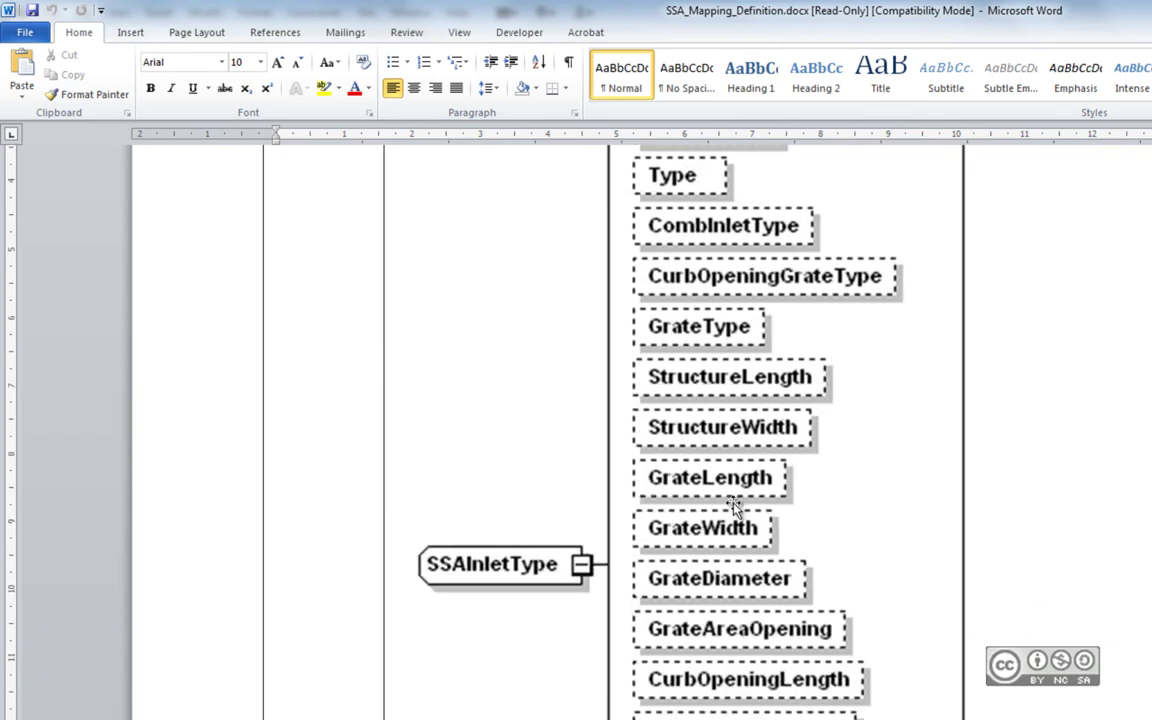
scroll(1097, 693, "down", 10)
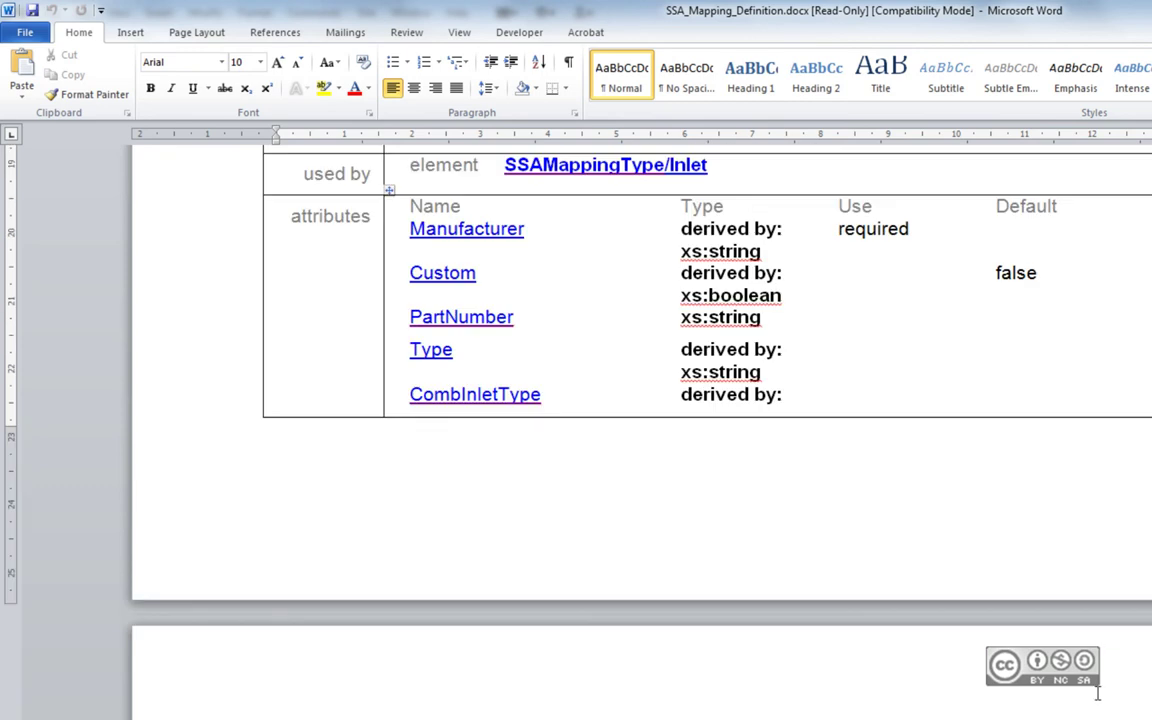
scroll(959, 694, "down", 3)
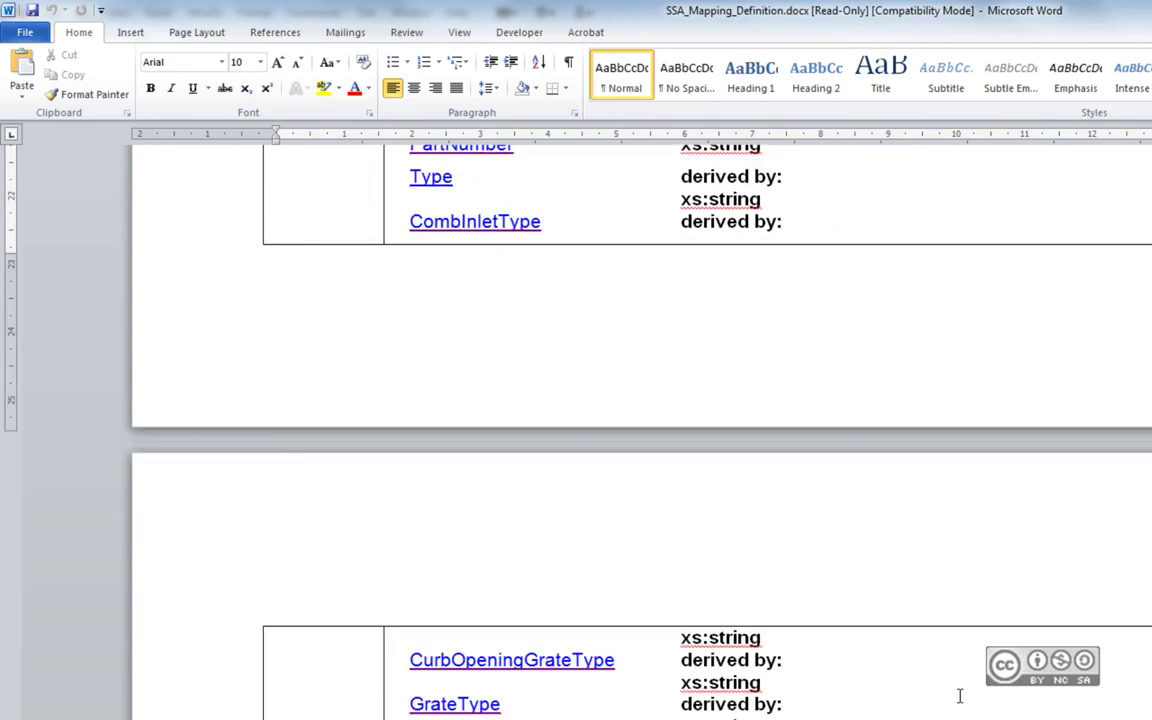
scroll(968, 690, "down", 2)
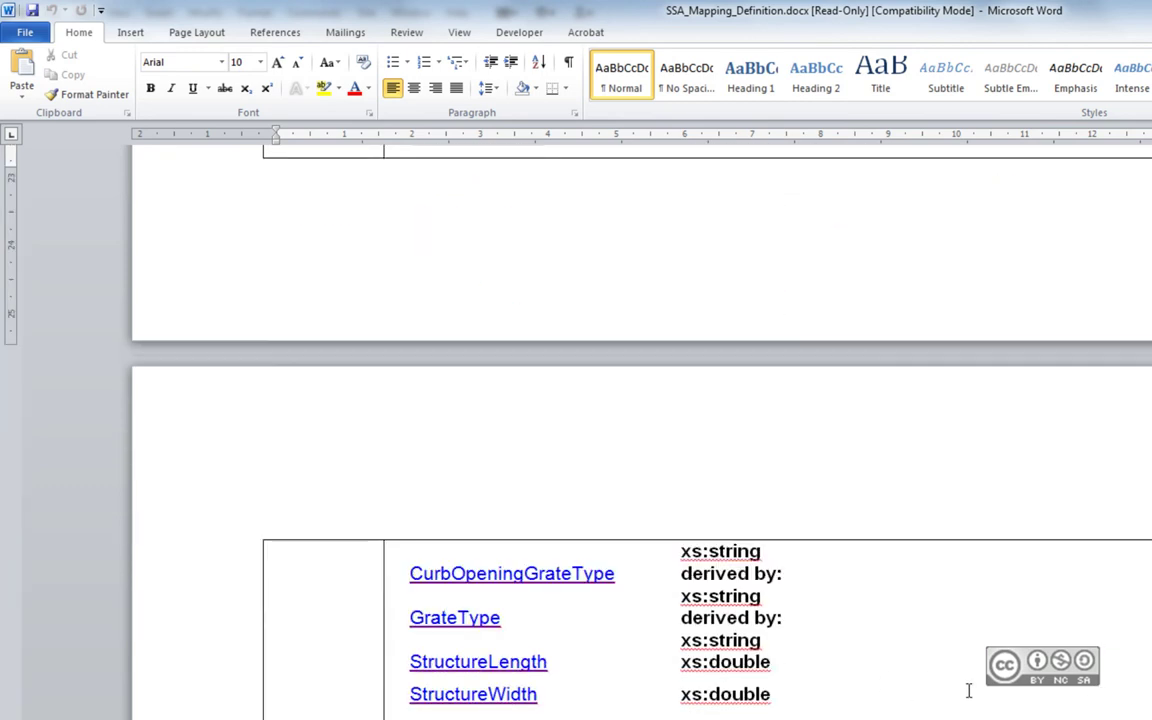
scroll(968, 690, "up", 2)
scroll(967, 689, "up", 3)
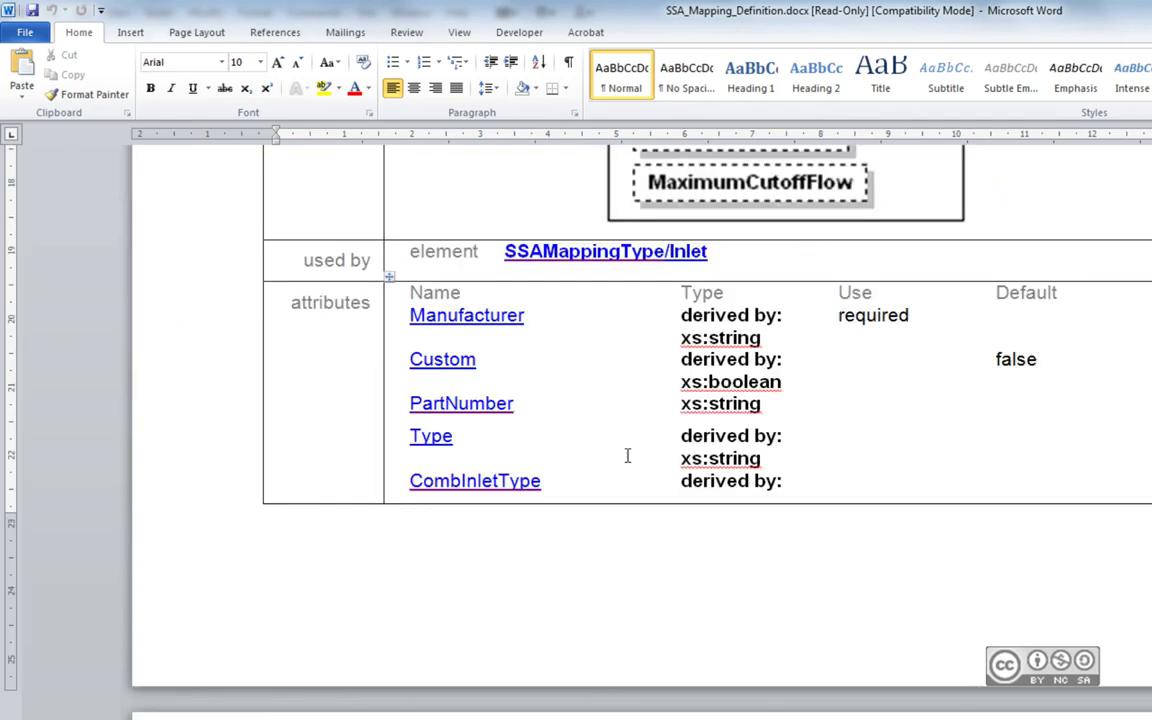
Step: Follow the inlet Type attribute link and read its allowed enumeration values
left_click(420, 432, "ctrl")
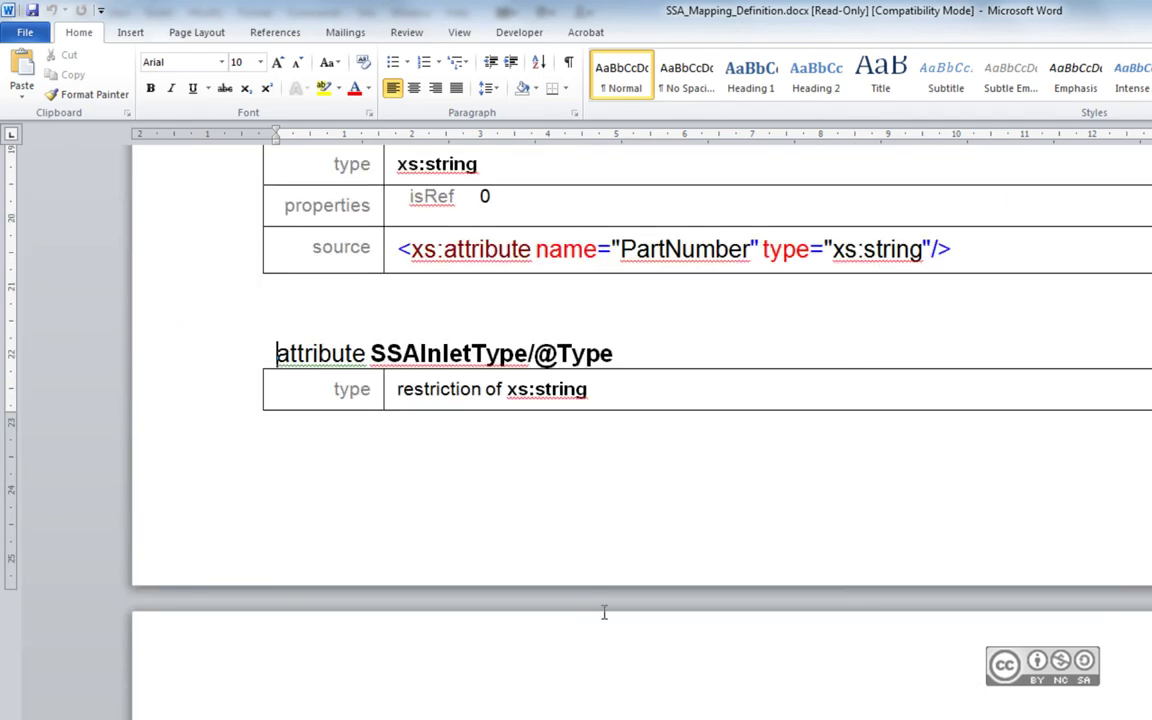
scroll(610, 625, "down", 3)
scroll(600, 620, "down", 2)
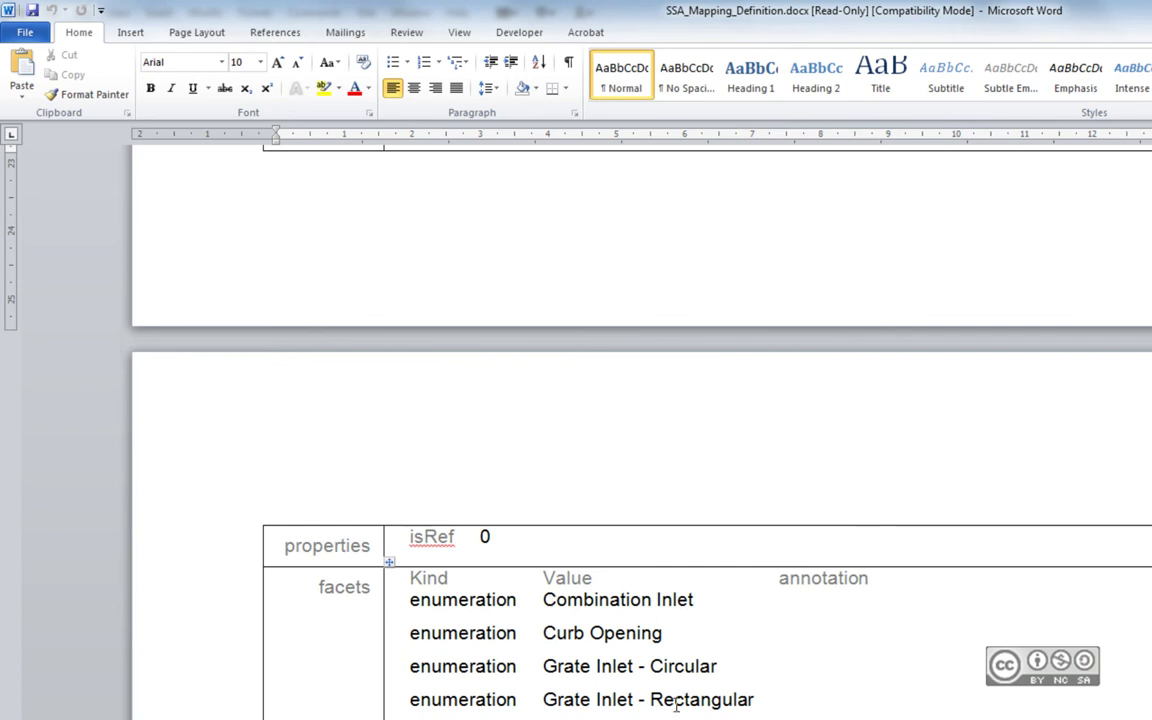
scroll(512, 612, "down", 5)
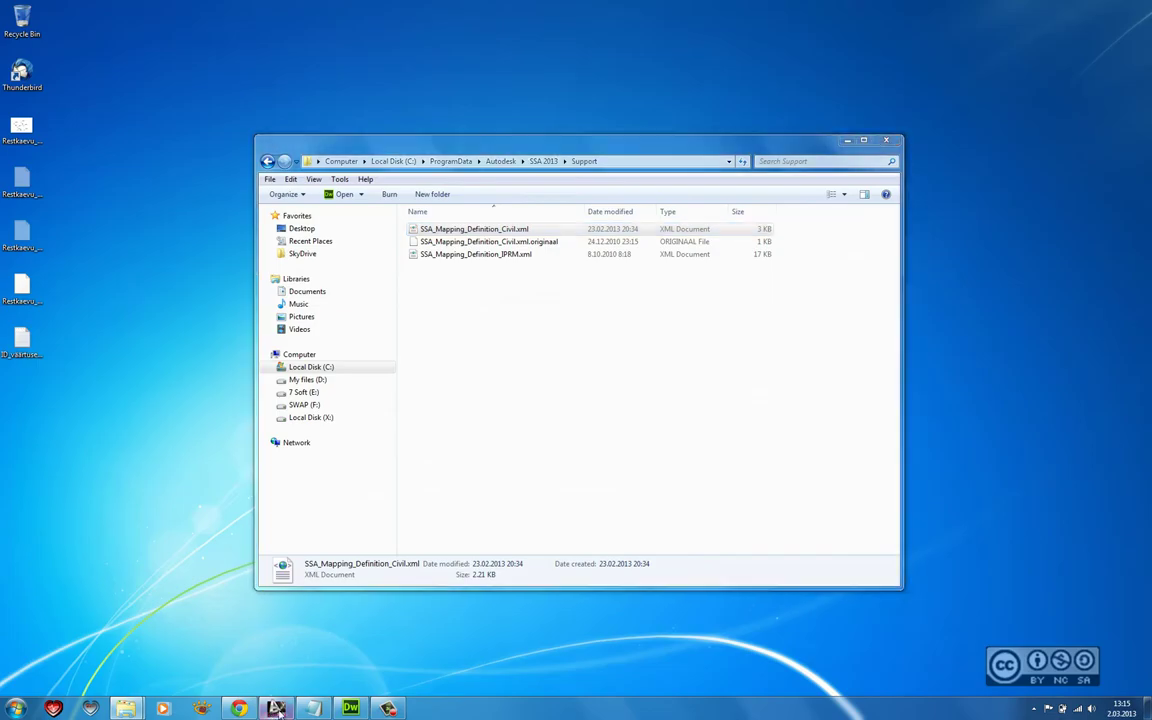
Step: In Pipe Network feature settings, open Part Matching Defaults under Storm Sewers Migration Defaults
left_click(276, 708)
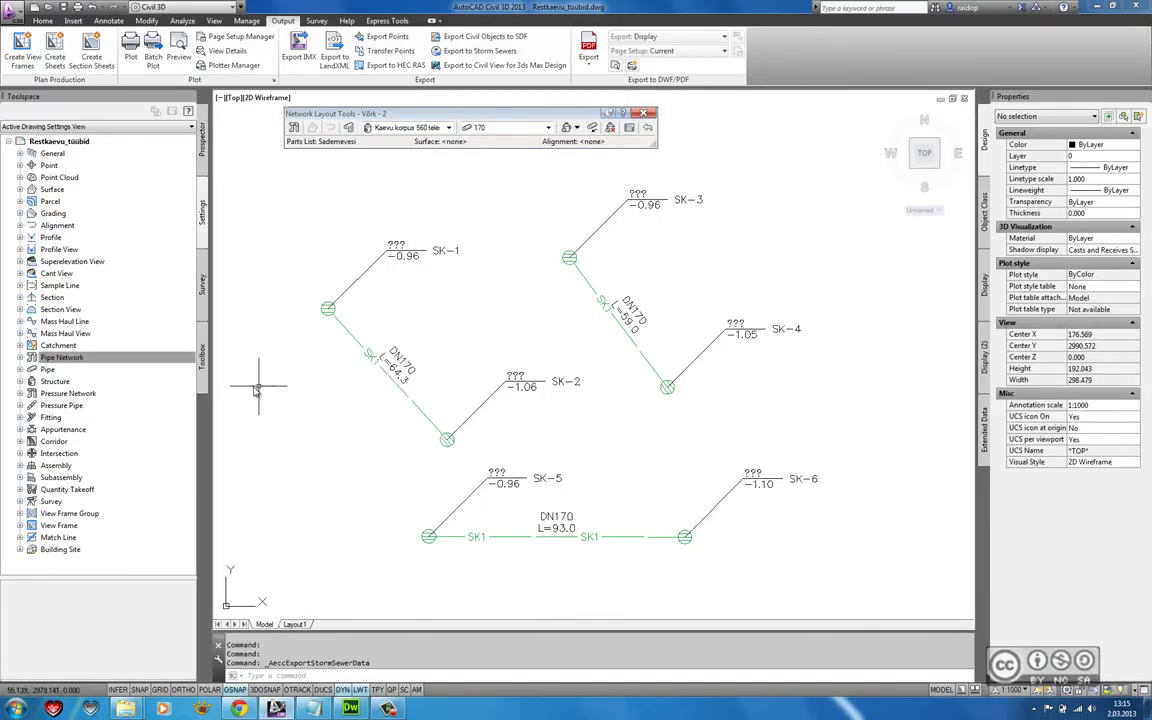
right_click(76, 357)
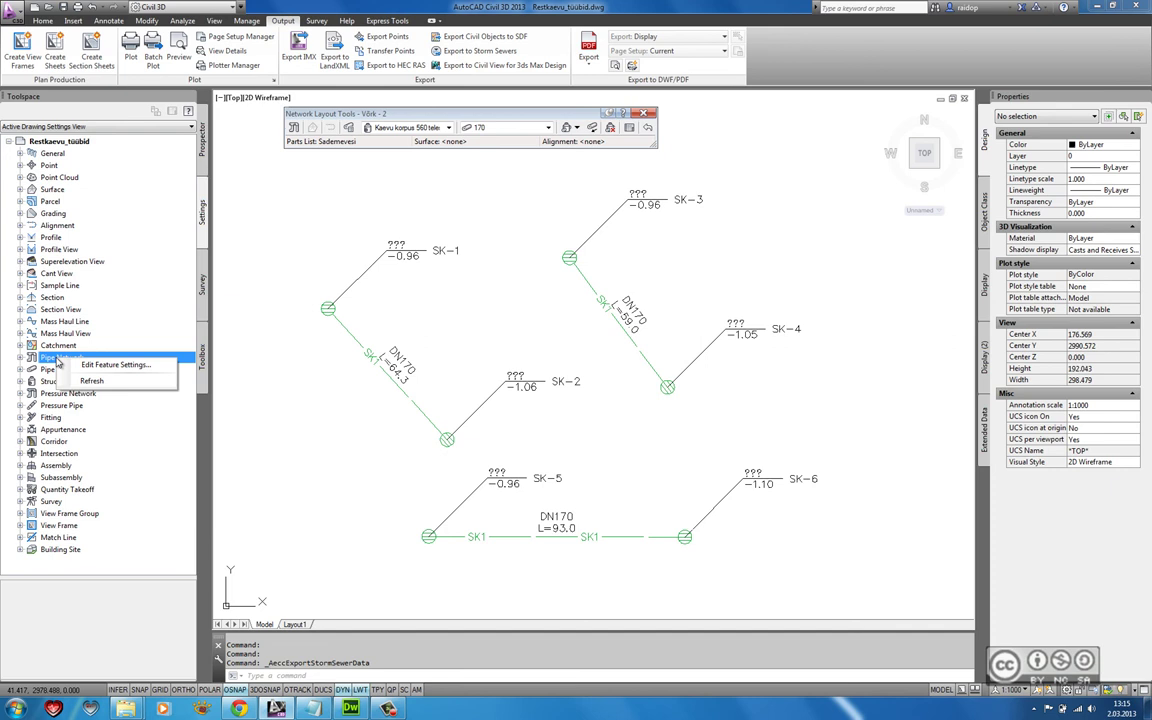
left_click(100, 366)
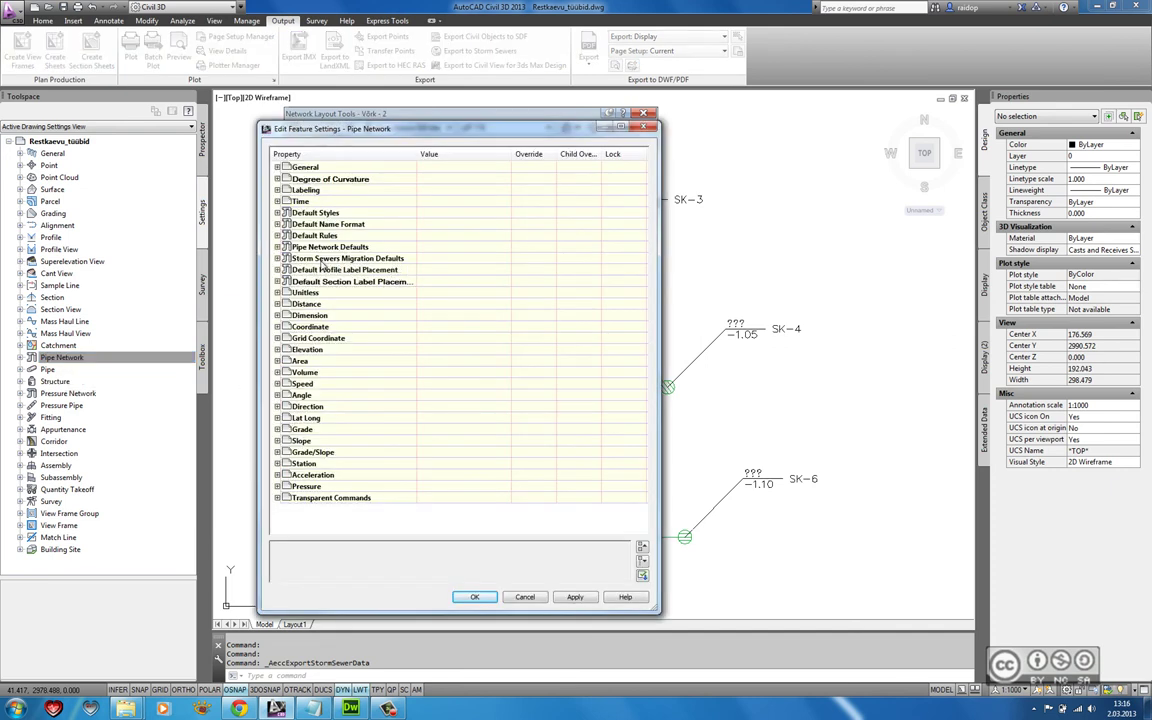
left_click(279, 259)
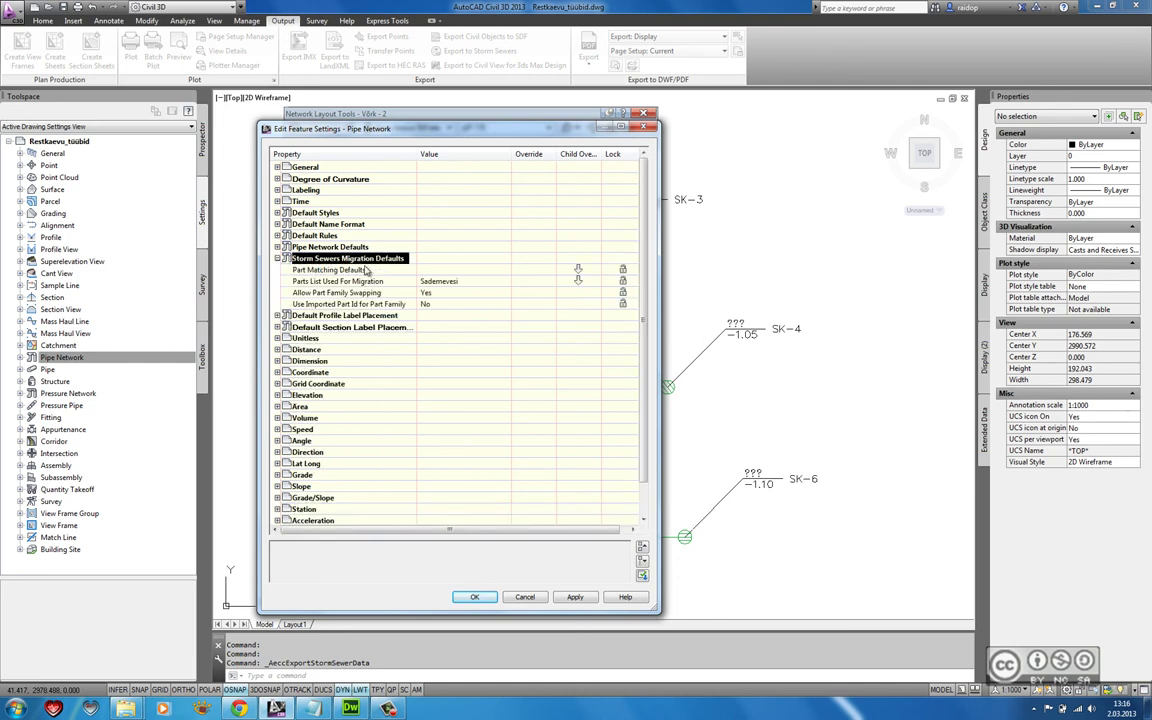
left_click(340, 270)
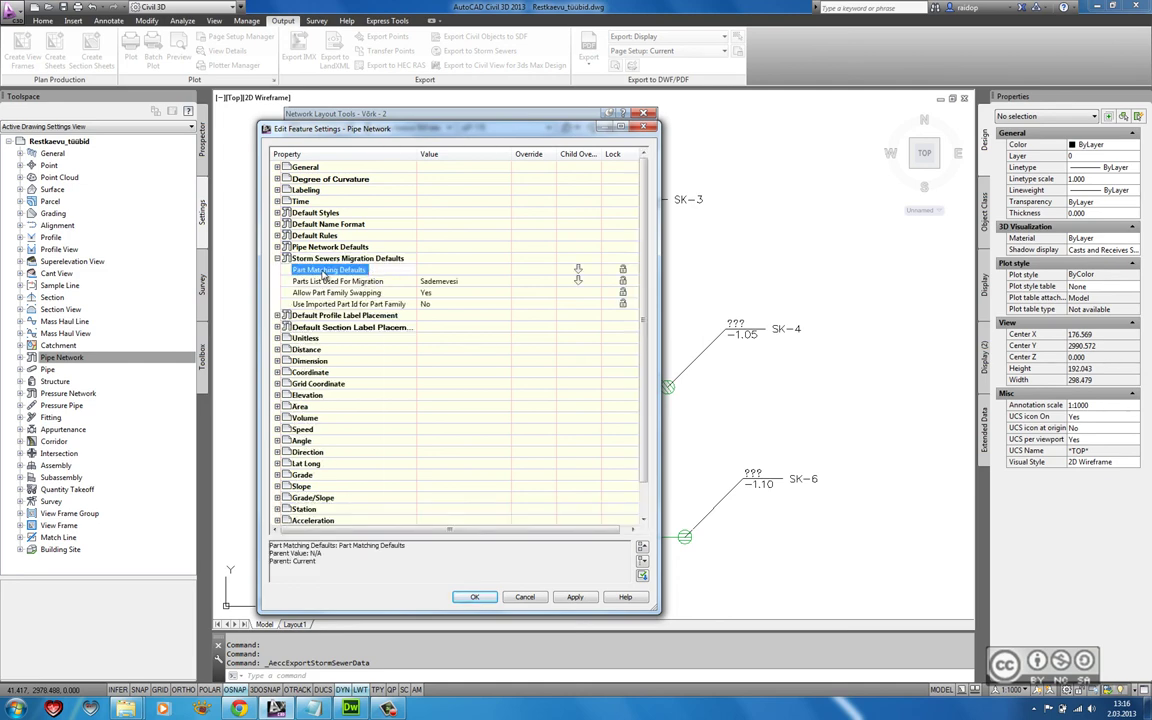
left_click(506, 271)
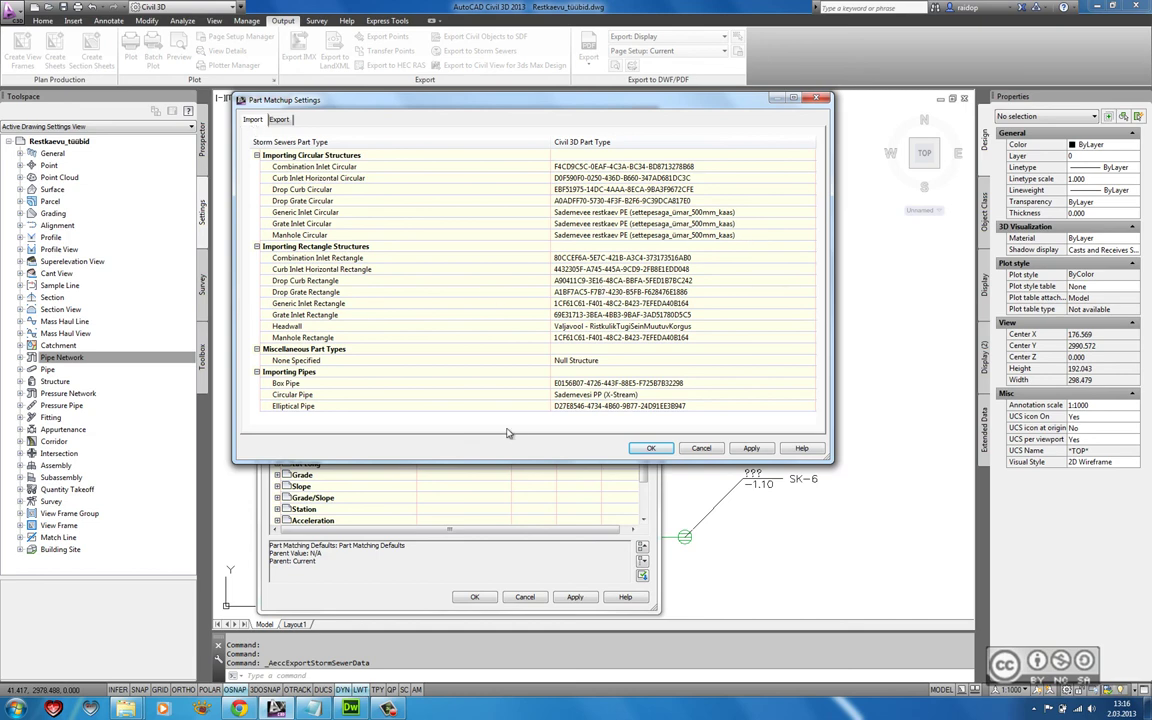
Step: Review the Export tab's structure mappings, then cancel Part Matchup Settings without changes
left_click(279, 120)
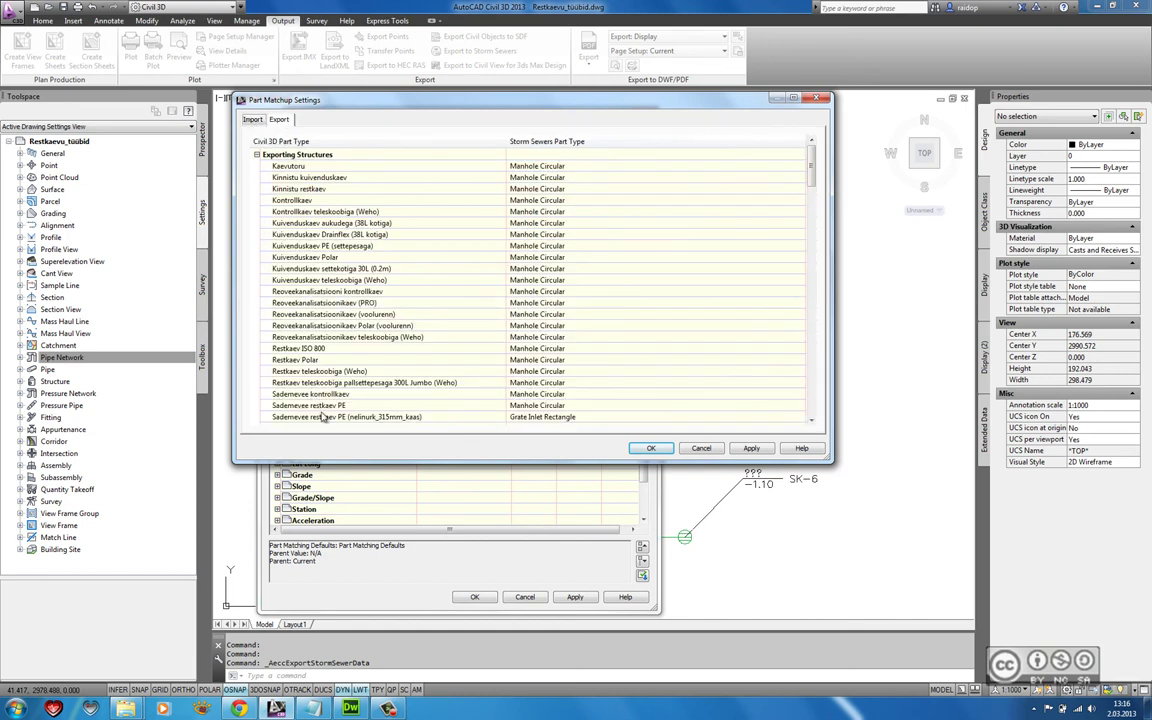
left_click_drag(811, 175, 811, 203)
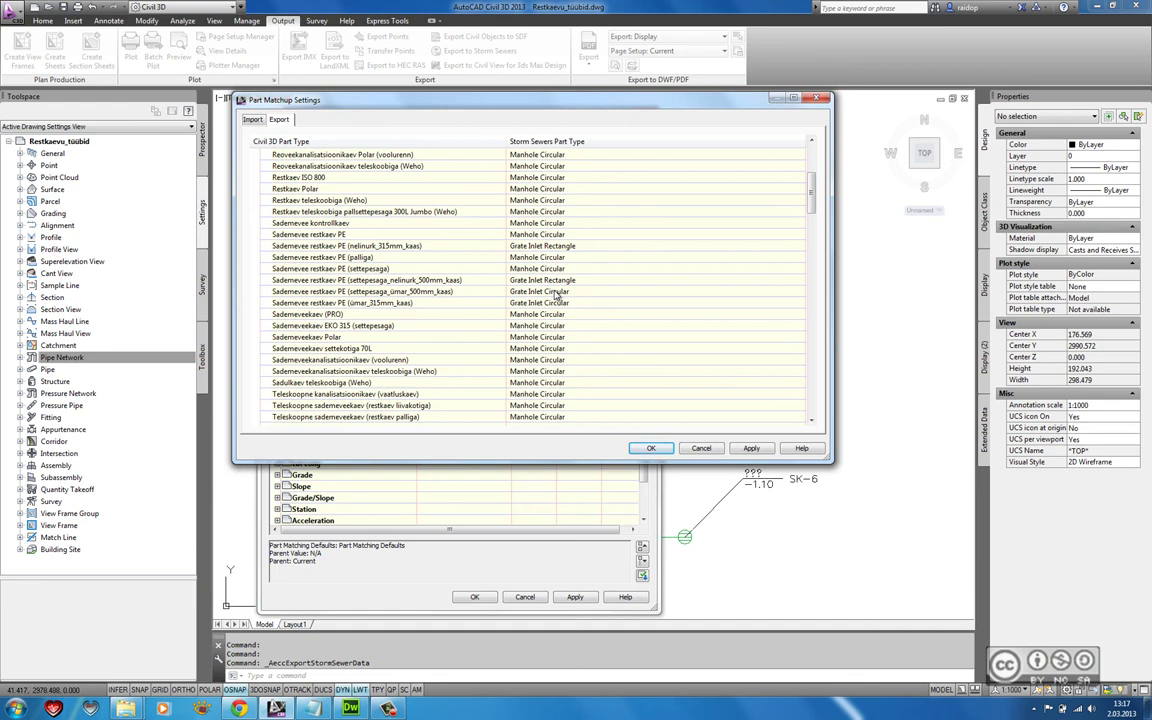
left_click(703, 449)
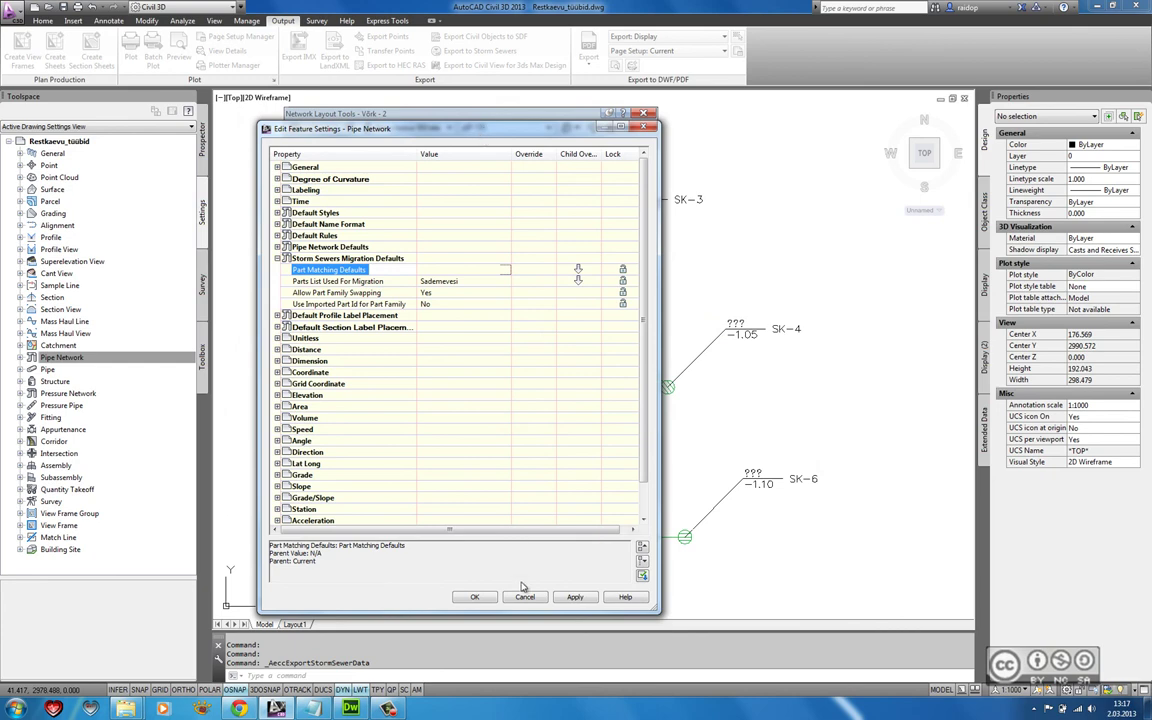
Step: Cancel the Pipe Network feature settings and bring up the SSA 2013 Support folder
left_click(525, 596)
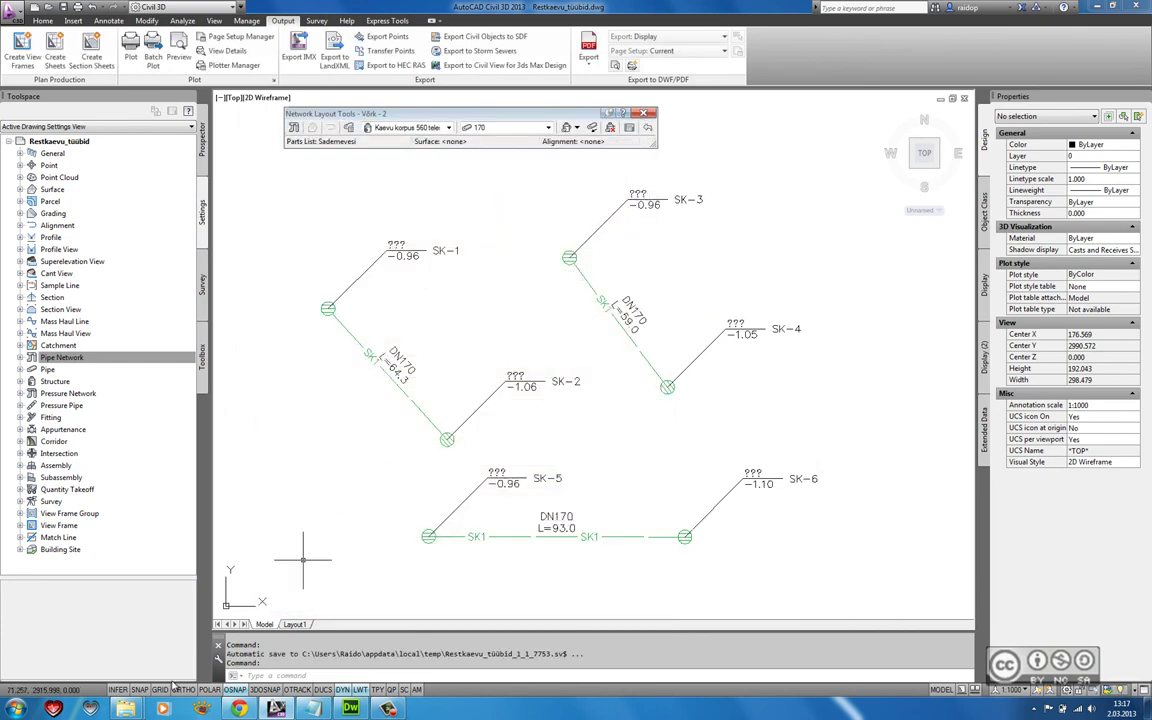
left_click(65, 600)
mouse_move(125, 709)
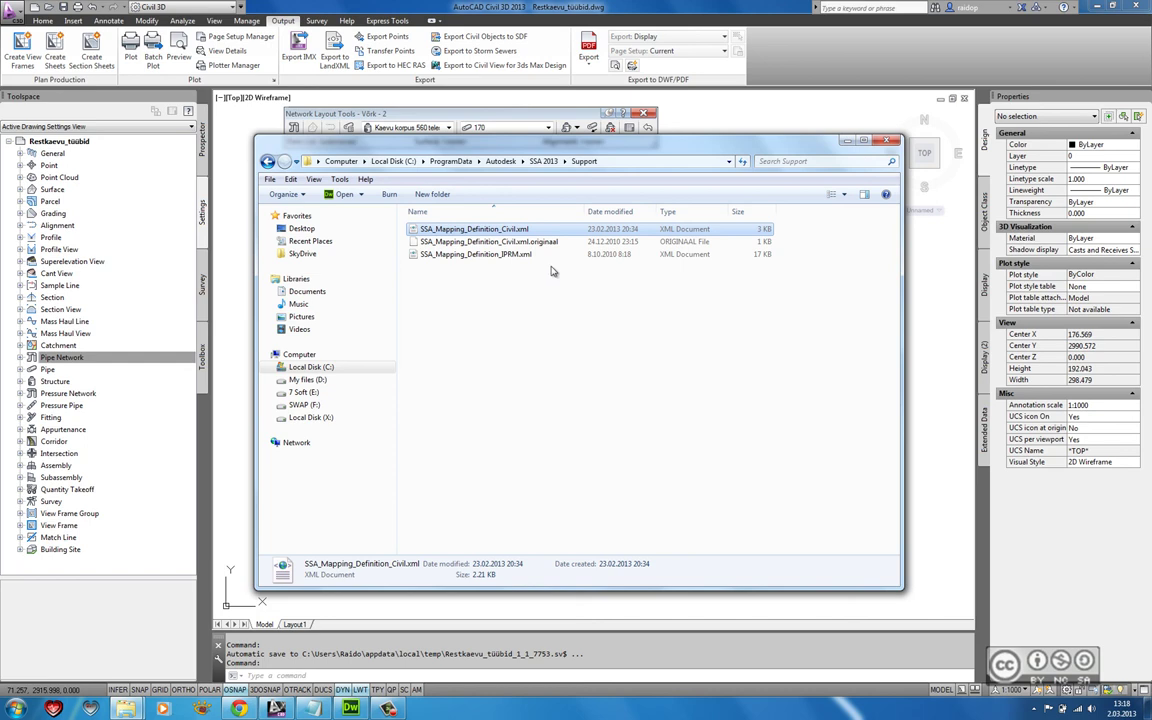
left_click(200, 648)
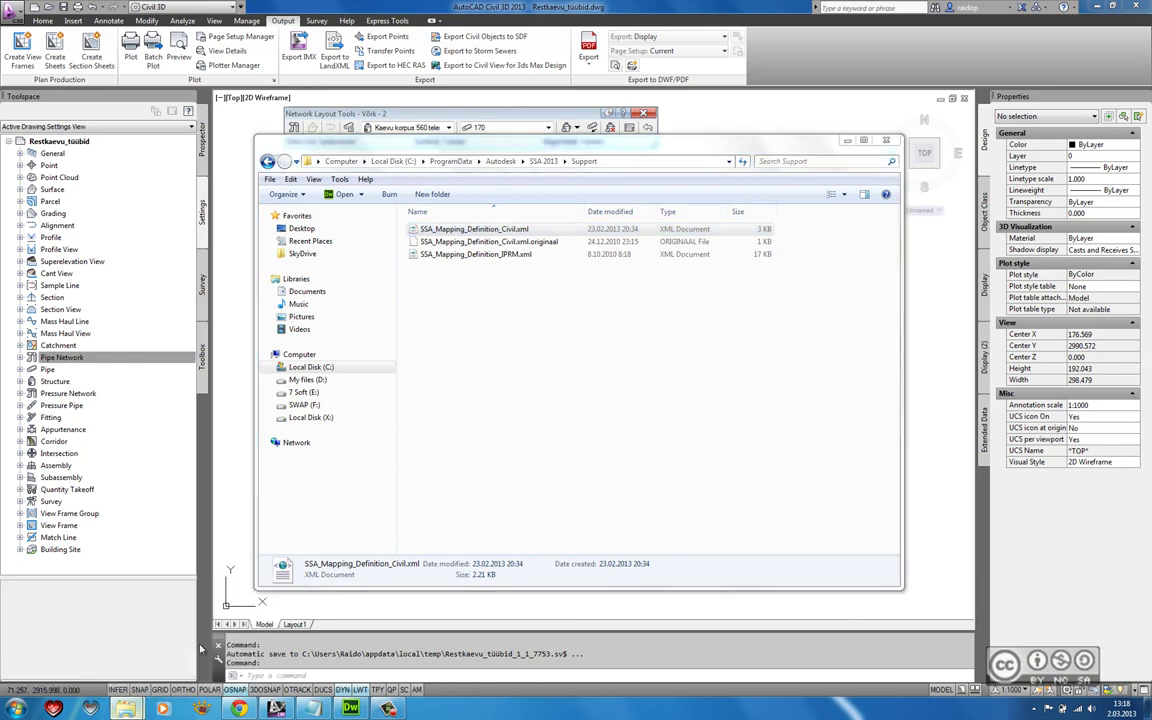